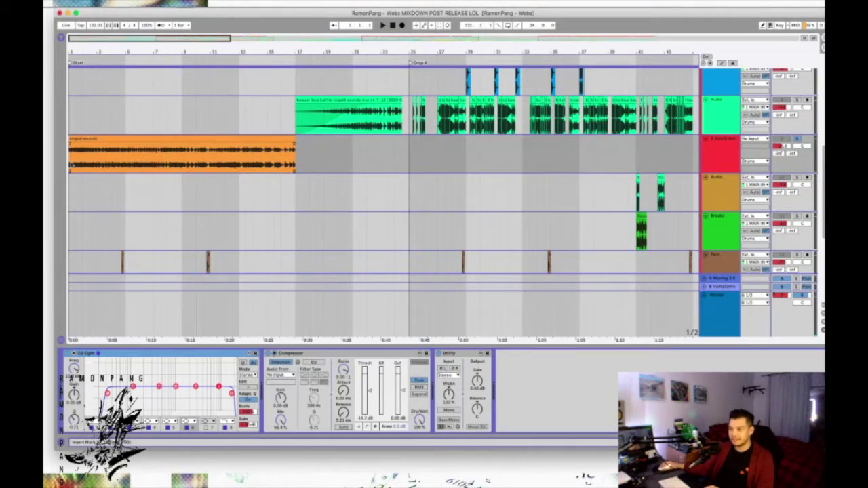
# Play the arrangement from the start, open the orange stupid sounds clip to show its waveform, and stop playback
pyautogui.press('space')
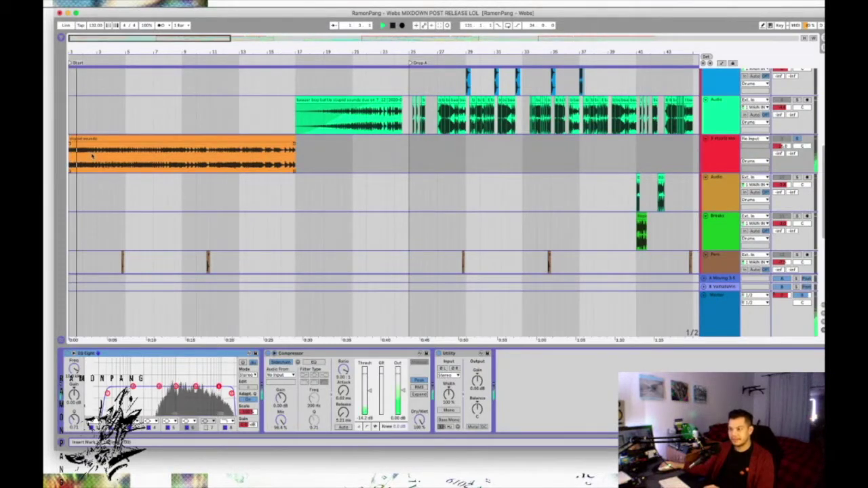
pyautogui.click(107, 139)
pyautogui.doubleClick(107, 139)
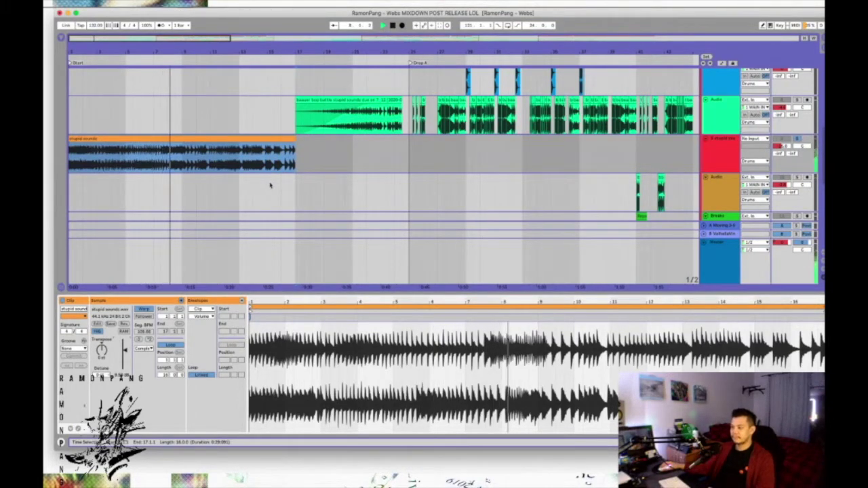
pyautogui.hscroll(1, 274, 189)
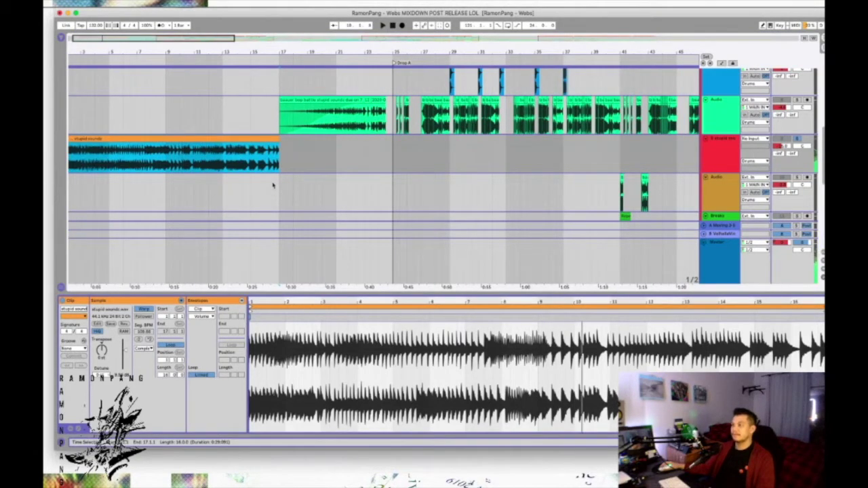
pyautogui.click(272, 188)
pyautogui.press('space')
# Hide the clip detail view and look over the drum and percussion tracks around Drop A
pyautogui.scroll(2, 425, 138)
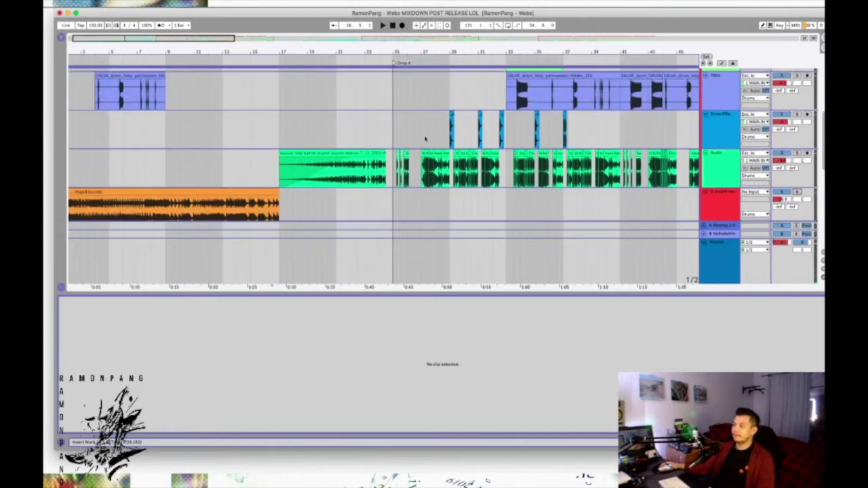
pyautogui.press('super+alt+l')
pyautogui.scroll(5, 397, 156)
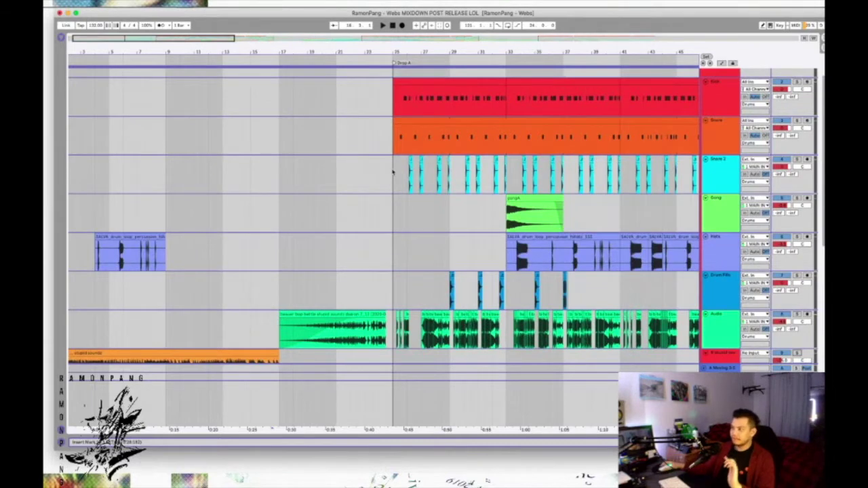
pyautogui.scroll(-2, 392, 173)
pyautogui.scroll(3, 392, 173)
pyautogui.hscroll(1, 395, 184)
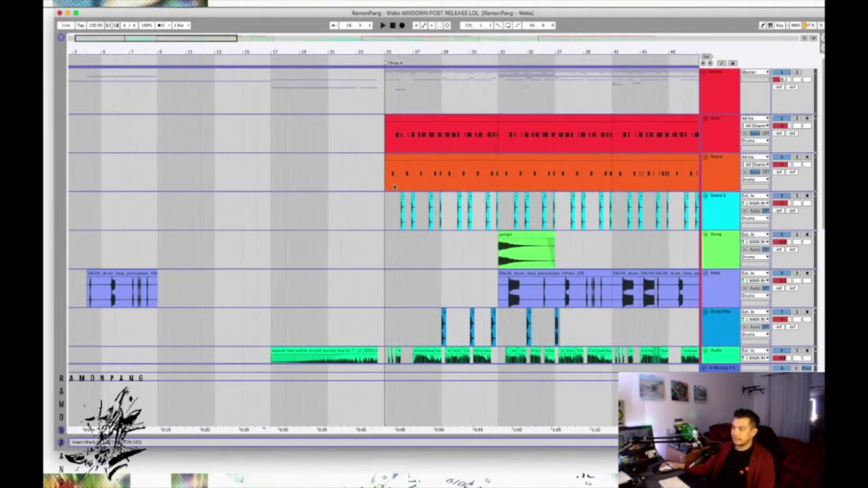
pyautogui.scroll(-2, 394, 186)
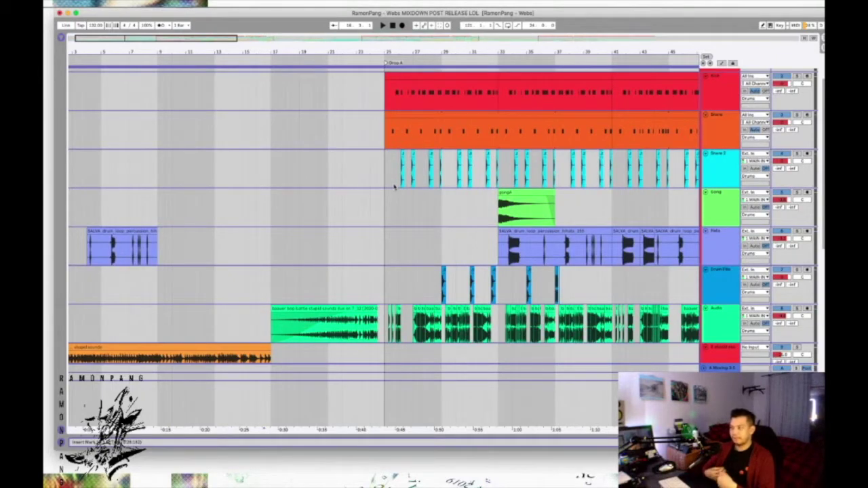
pyautogui.scroll(2, 798, 75)
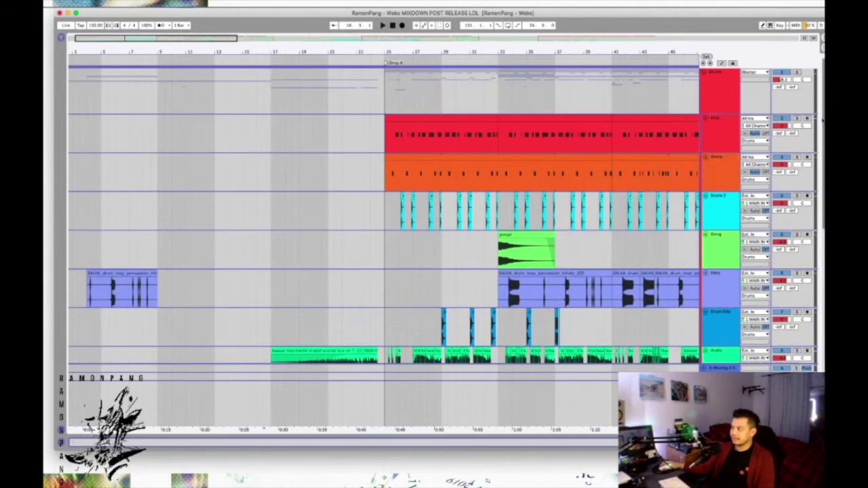
pyautogui.scroll(-5, 420, 232)
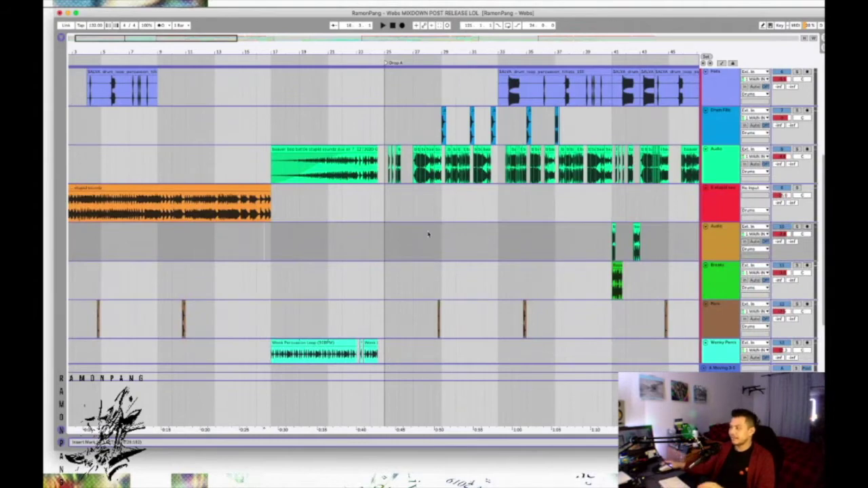
pyautogui.scroll(-3, 426, 228)
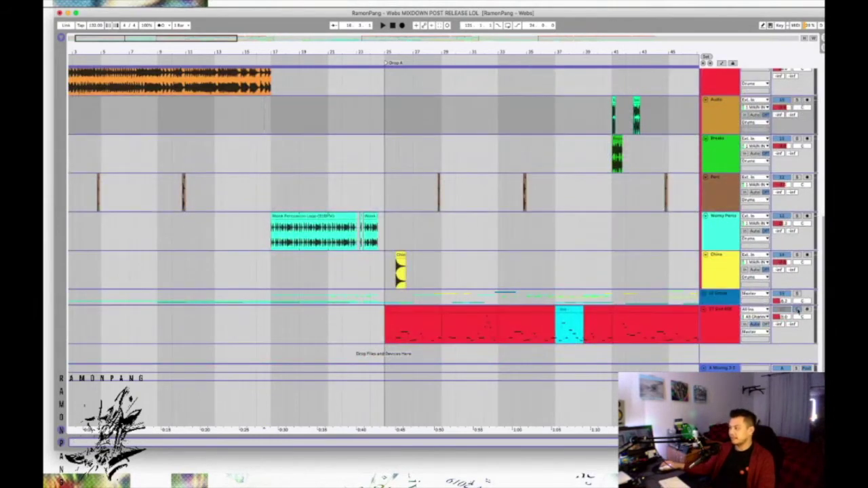
pyautogui.scroll(5, 385, 224)
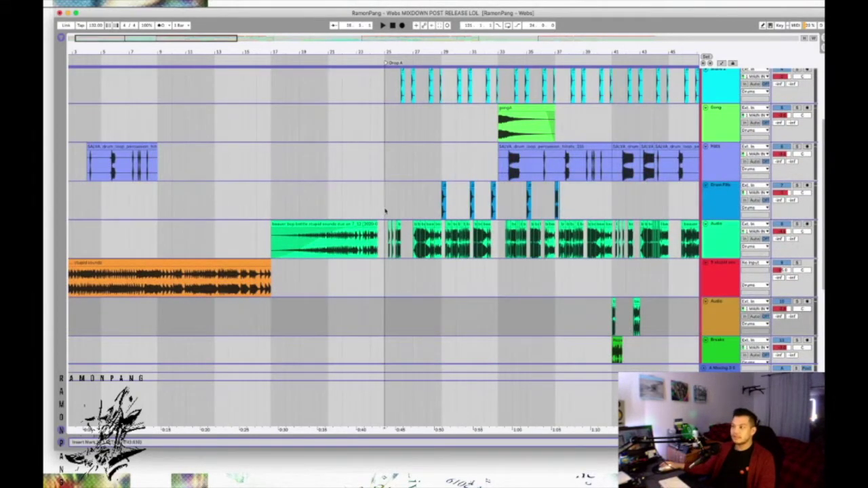
# Play the arrangement from Drop A and follow the drum, gong, hat and break tracks through bar 43
pyautogui.click(384, 211)
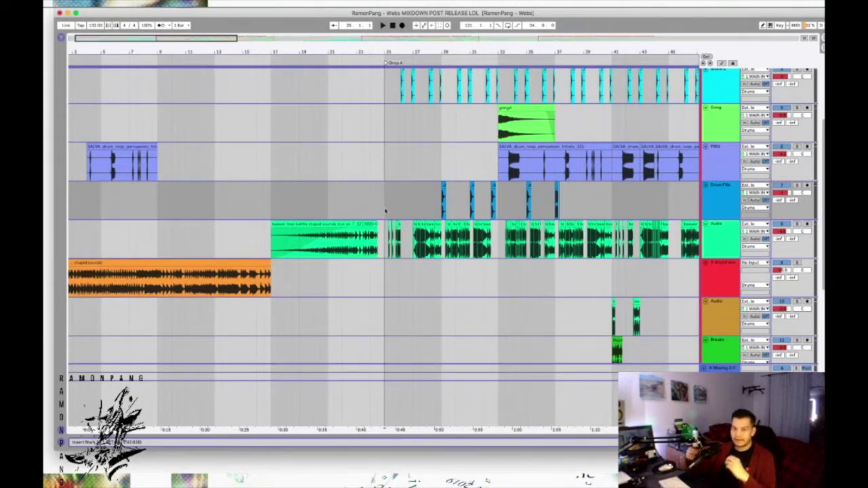
pyautogui.press('space')
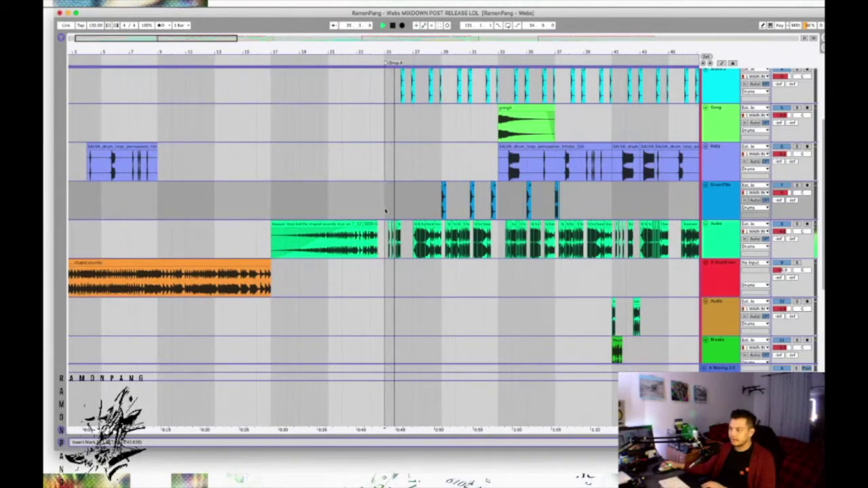
pyautogui.hscroll(2, 385, 211)
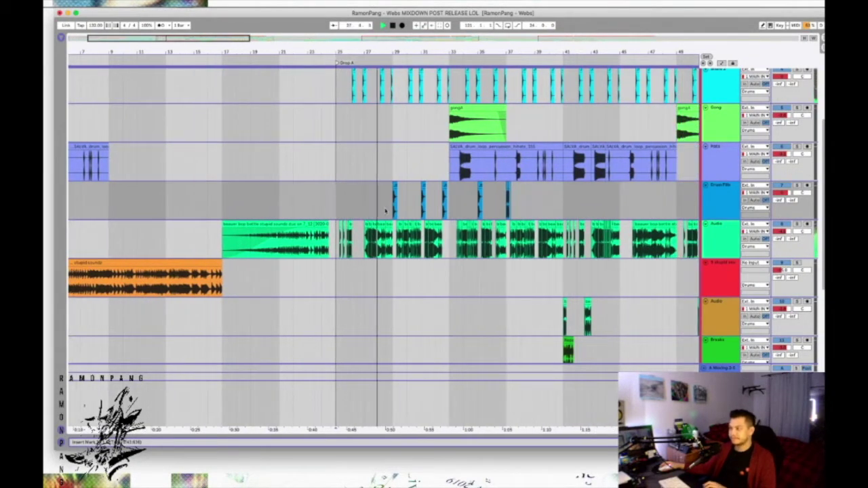
pyautogui.scroll(3, 384, 211)
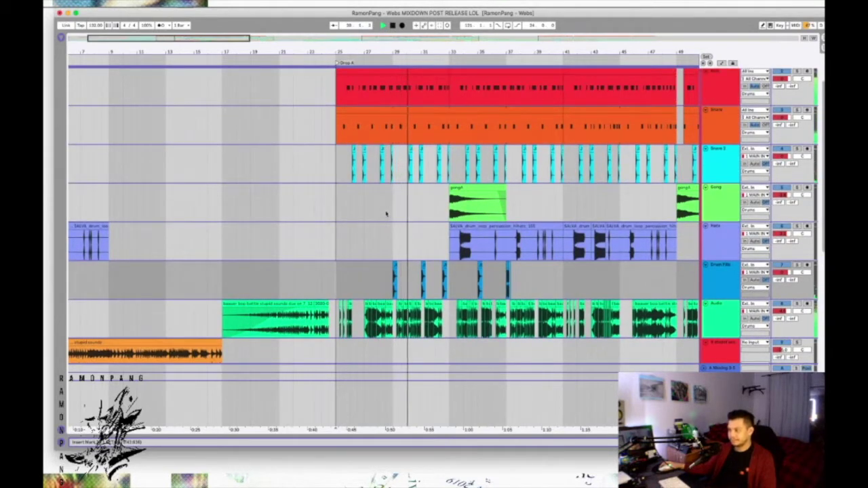
pyautogui.hscroll(4, 386, 214)
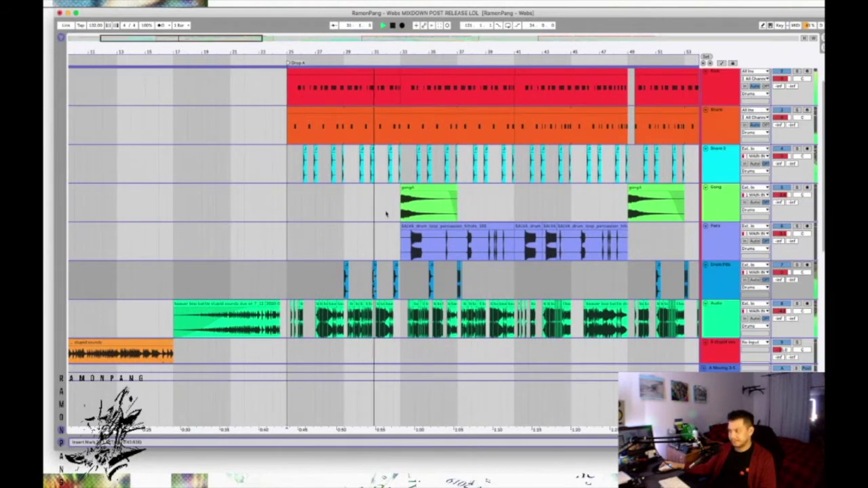
pyautogui.hscroll(1, 386, 214)
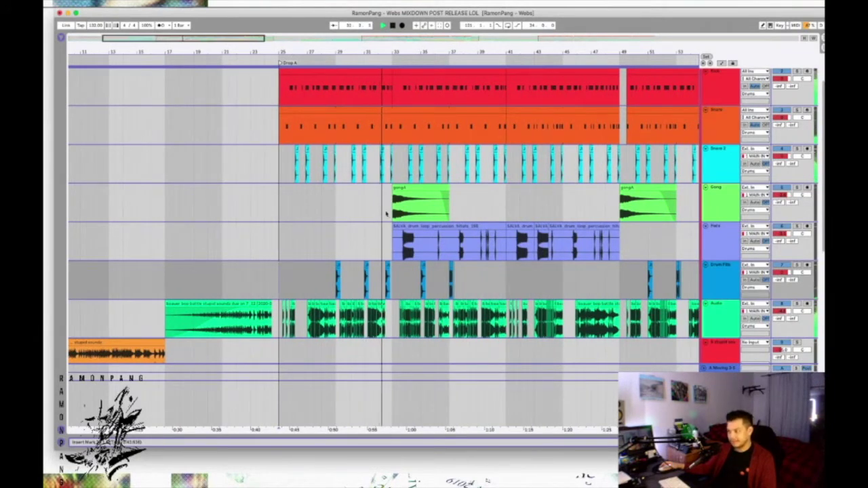
pyautogui.hscroll(1, 386, 213)
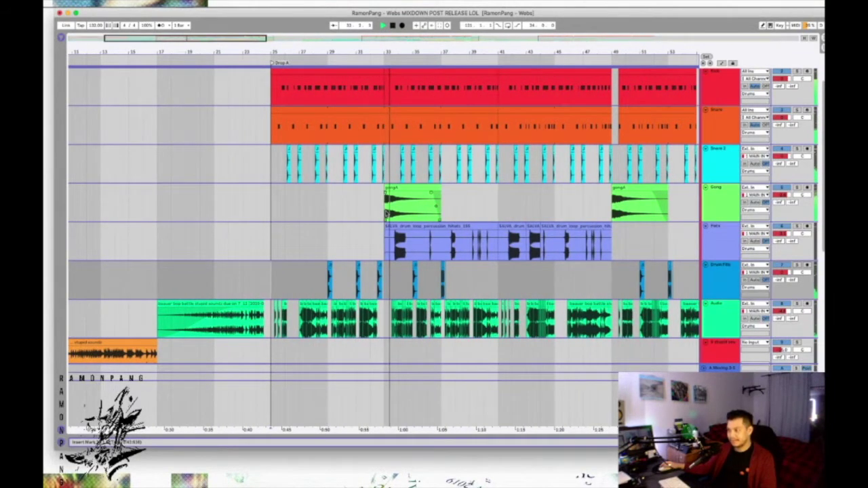
pyautogui.hscroll(4, 386, 213)
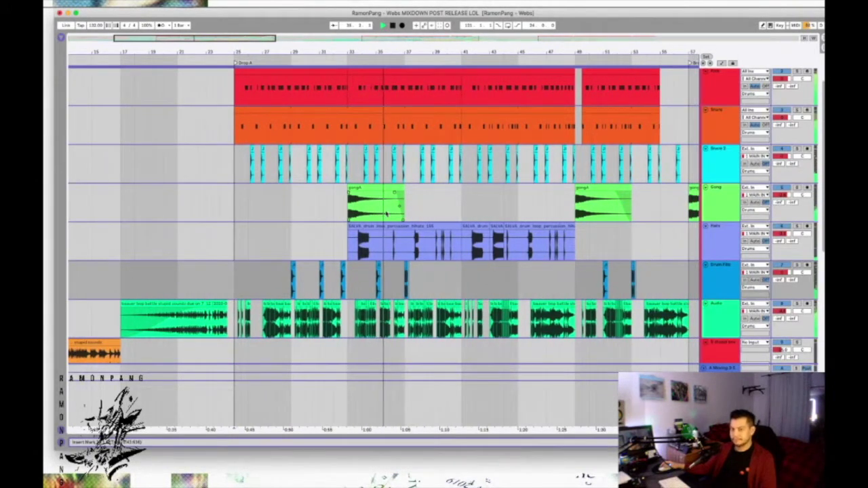
pyautogui.hscroll(2, 386, 213)
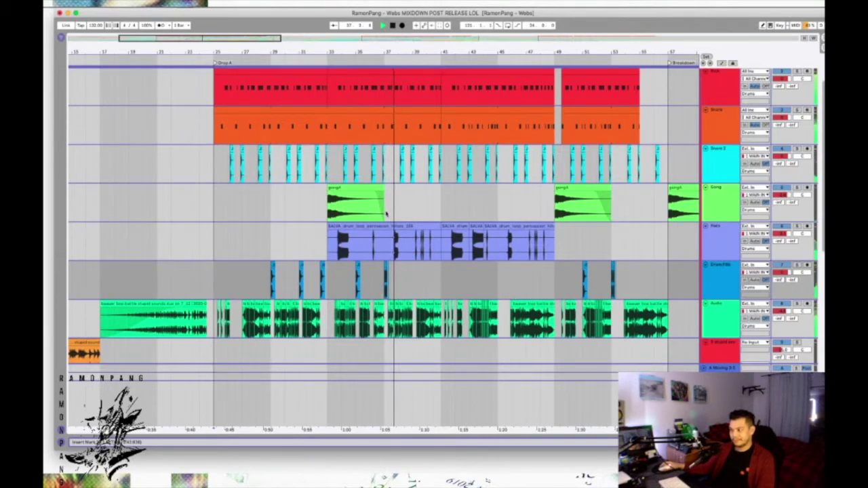
pyautogui.scroll(-1, 386, 214)
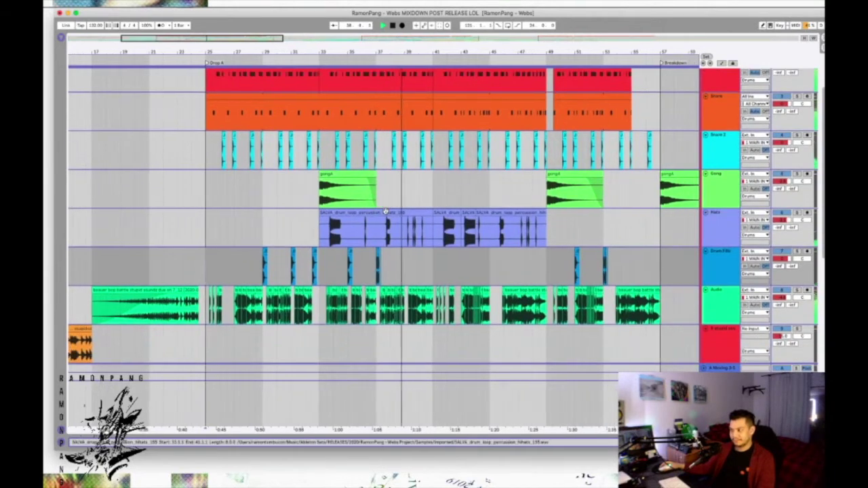
pyautogui.hscroll(1, 385, 212)
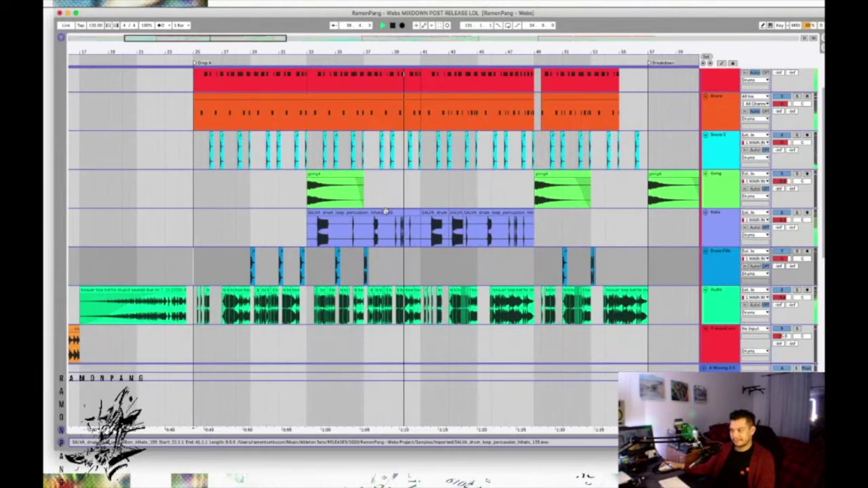
pyautogui.hscroll(3, 384, 224)
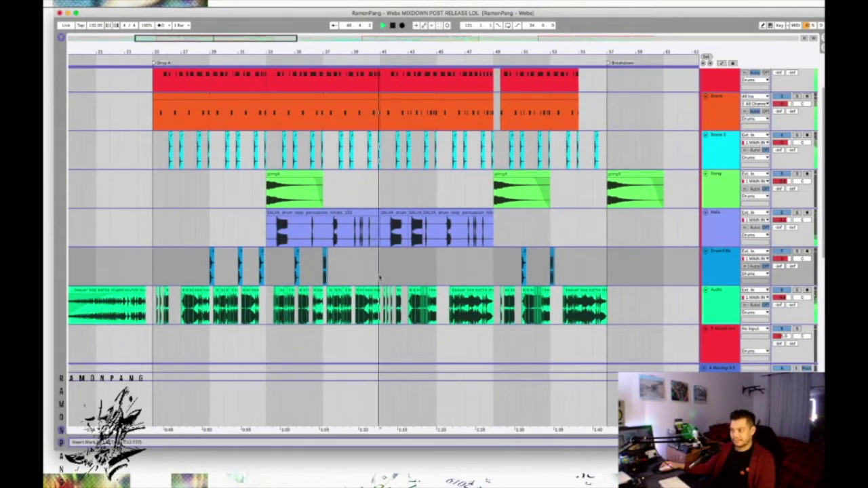
pyautogui.scroll(-5, 381, 274)
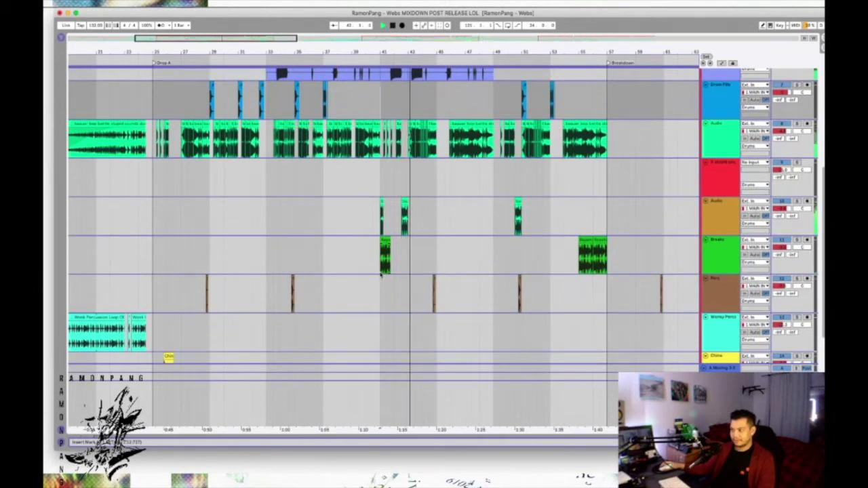
pyautogui.scroll(1, 381, 275)
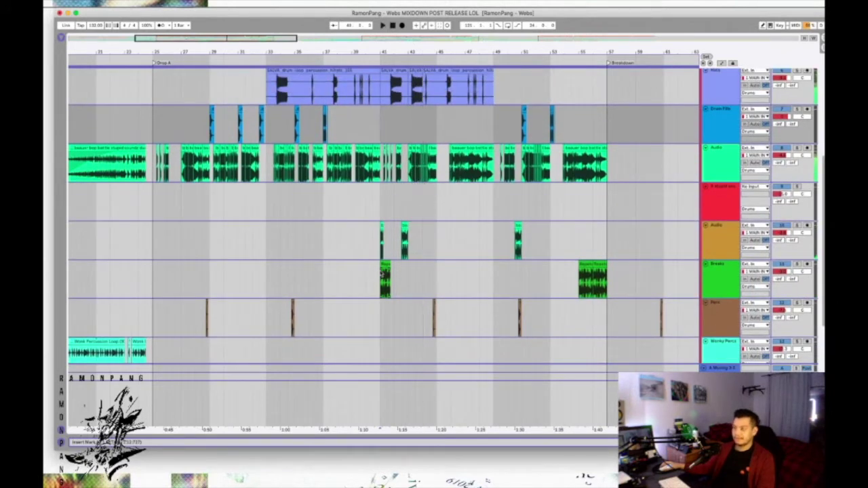
# Stop playback and select the short break clip at bar 41 on the Breaks track
pyautogui.click(384, 278)
pyautogui.press('space')
pyautogui.scroll(-1, 384, 217)
pyautogui.scroll(2, 281, 238)
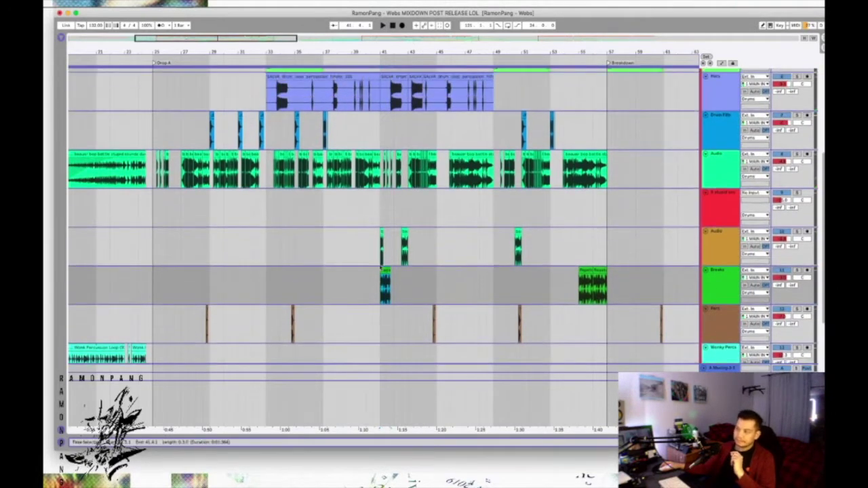
# Zoom in on Drop A and examine the drum fills and neighbouring chopped audio clips from bar 29 to bar 41
pyautogui.keyDown('super'); pyautogui.scroll(5, 231, 201); pyautogui.keyUp('super')
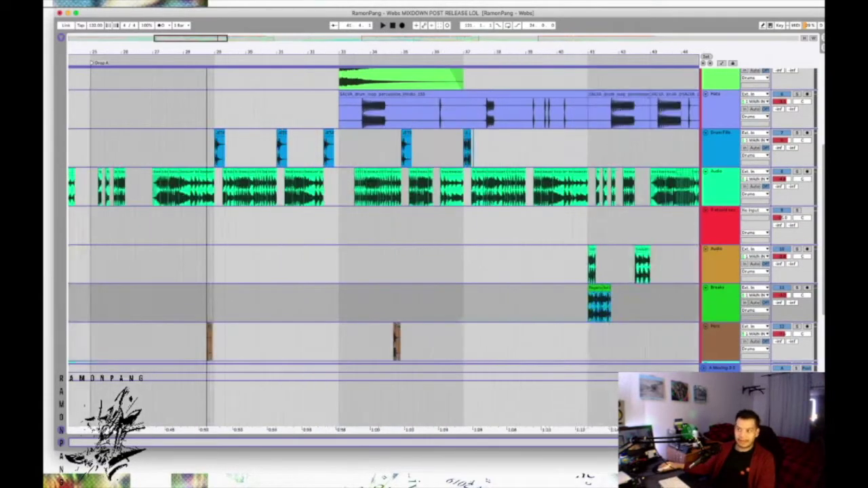
pyautogui.scroll(2, 230, 201)
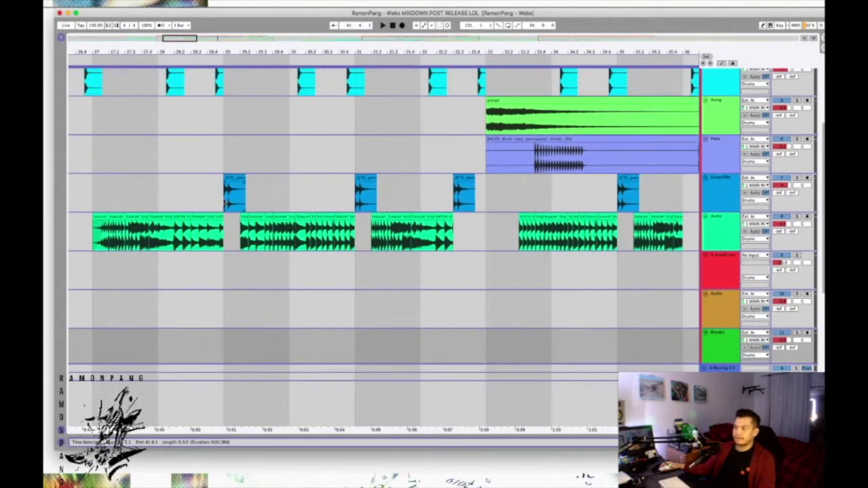
pyautogui.click(226, 196)
pyautogui.hscroll(4, 359, 224)
pyautogui.scroll(-5, 494, 253)
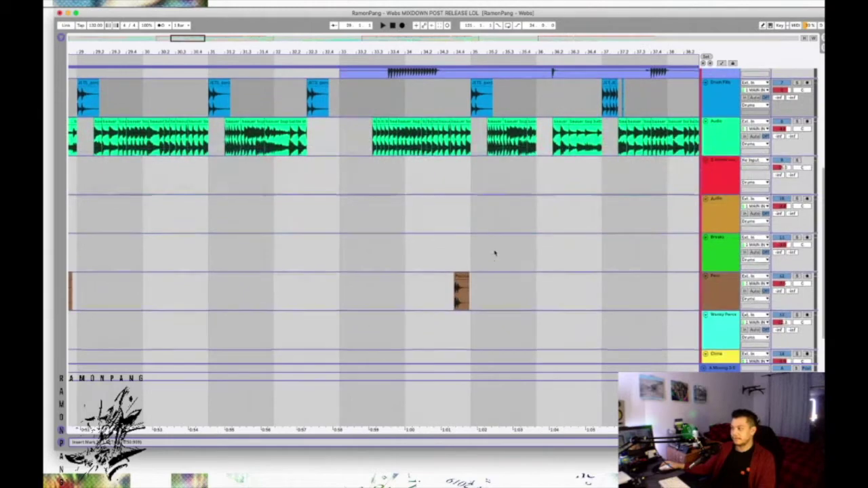
pyautogui.scroll(-3, 494, 253)
pyautogui.hscroll(3, 502, 252)
pyautogui.scroll(5, 518, 252)
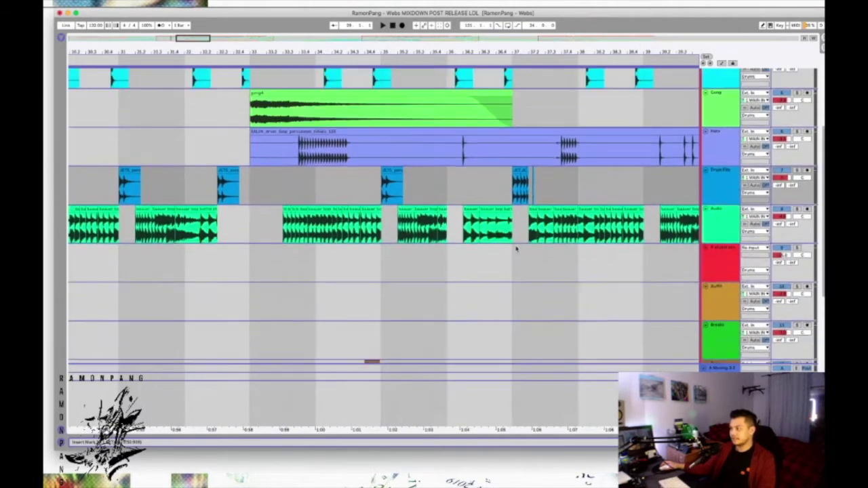
pyautogui.scroll(2, 516, 249)
pyautogui.scroll(-5, 515, 249)
pyautogui.hscroll(3, 518, 247)
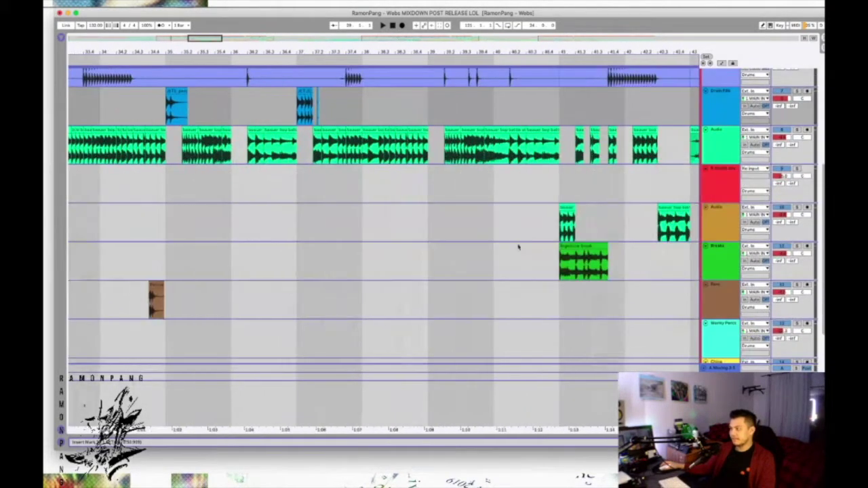
# Solo the Breaks track and play its short break clip at bar 41 on its own
pyautogui.click(804, 256)
pyautogui.hscroll(3, 572, 240)
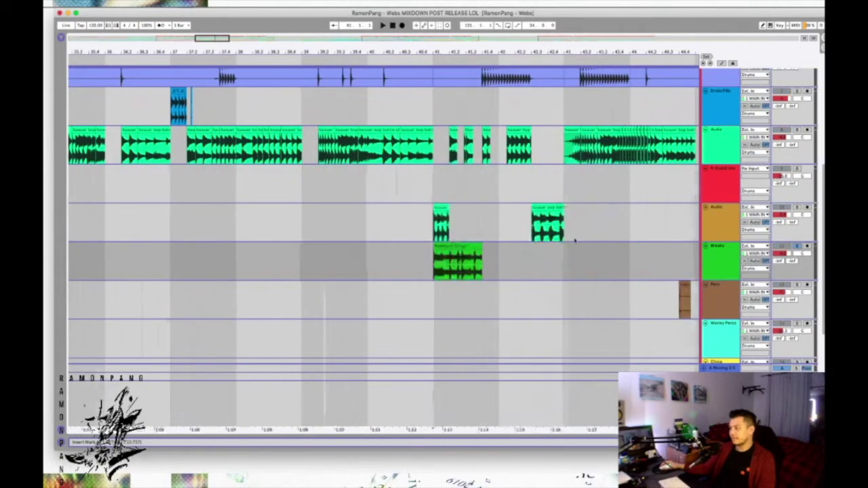
pyautogui.press('space')
pyautogui.press('space')
pyautogui.scroll(2, 506, 246)
# Show the Breaks track's device chain and examine its compressor, EQ Eight, OTT and Drum Buss
pyautogui.doubleClick(731, 293)
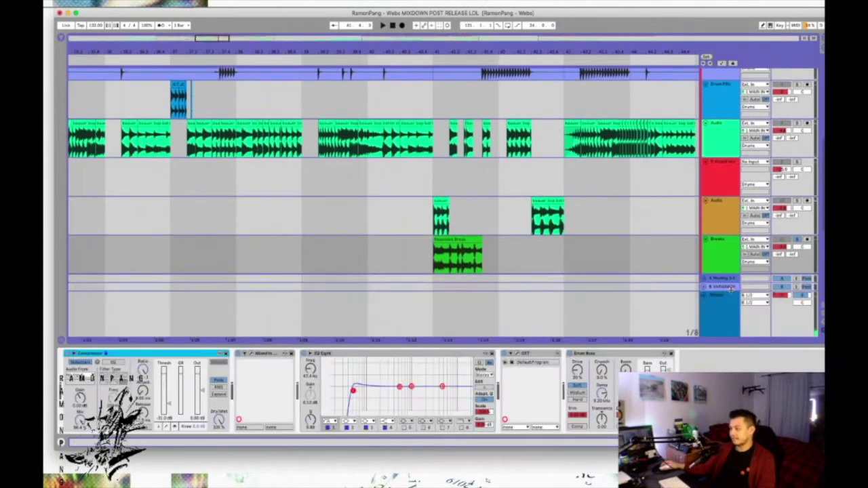
pyautogui.scroll(-1, 645, 234)
pyautogui.scroll(-1, 645, 234)
pyautogui.scroll(1, 638, 187)
pyautogui.scroll(3, 416, 165)
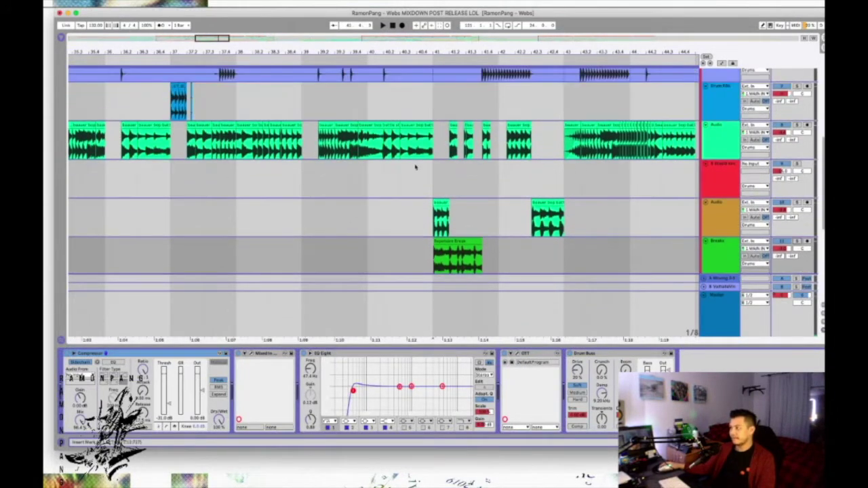
# Examine the device chains of the chopped-drum Audio track and the red track below it around bar 41
pyautogui.click(434, 190)
pyautogui.hscroll(1, 435, 191)
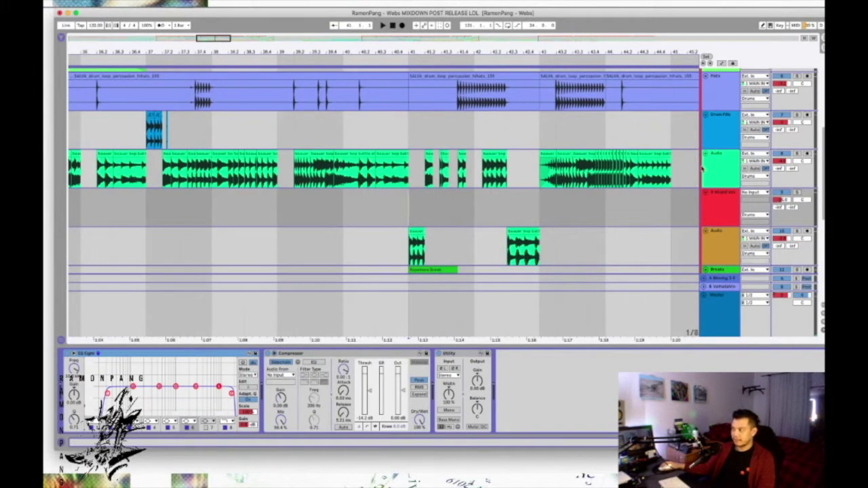
pyautogui.click(487, 241)
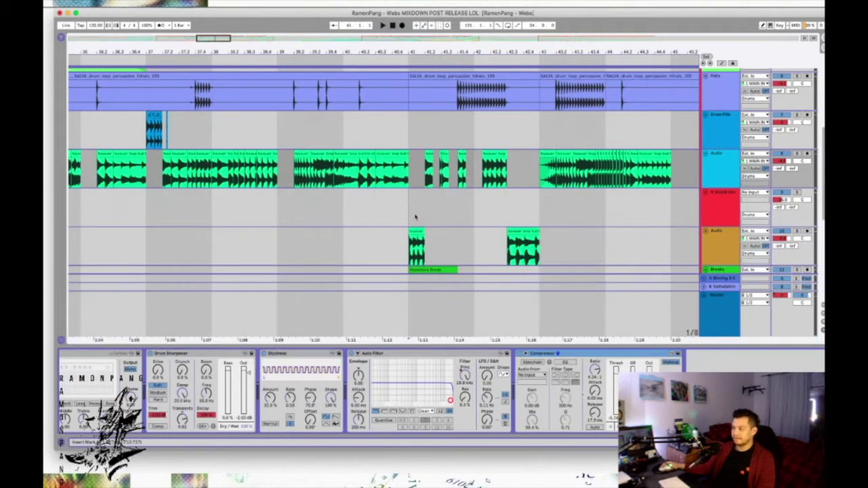
pyautogui.click(415, 216)
pyautogui.press('-')
pyautogui.press('-')
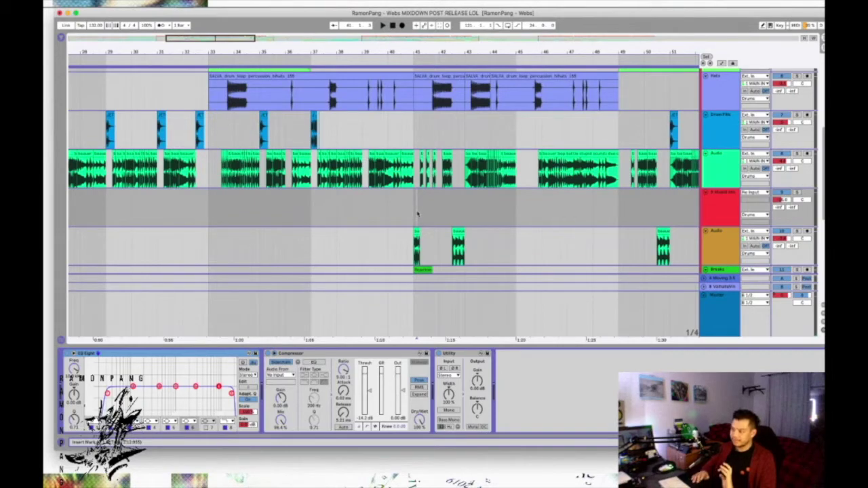
# Hide the device chain and look through the percussion tracks below Breaks
pyautogui.press('super+alt+l')
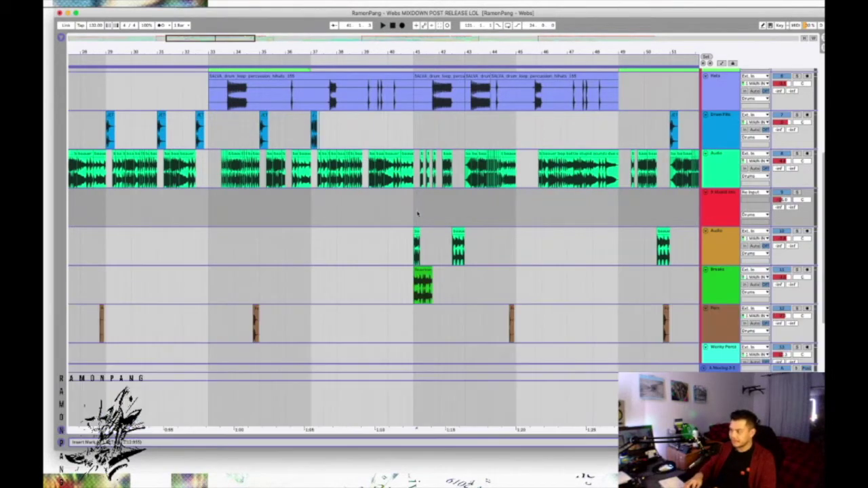
pyautogui.scroll(3, 417, 213)
pyautogui.scroll(-4, 416, 213)
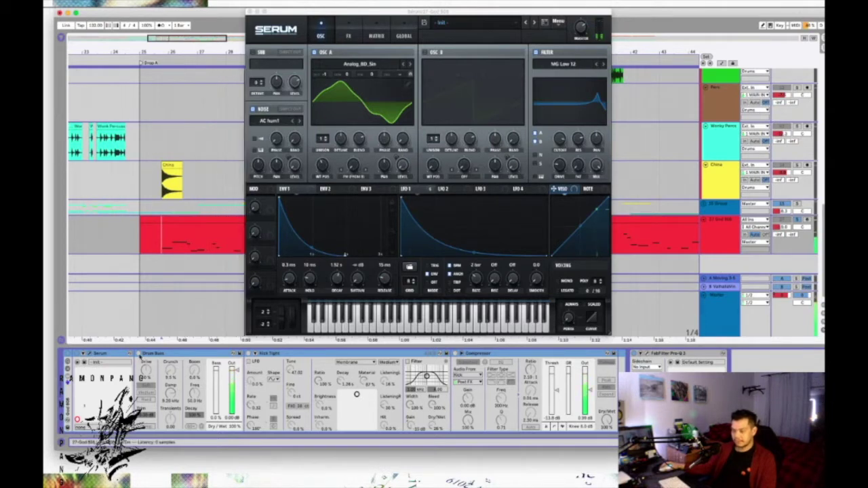
# Turn on Drum Buss, Kick Tight and Compressor on the God 808 track and play the processed bass
pyautogui.click(139, 354)
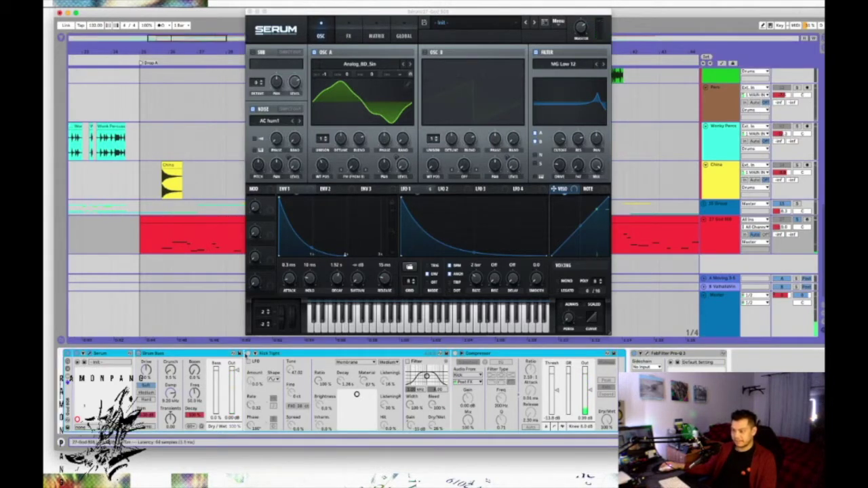
pyautogui.click(248, 354)
pyautogui.click(459, 354)
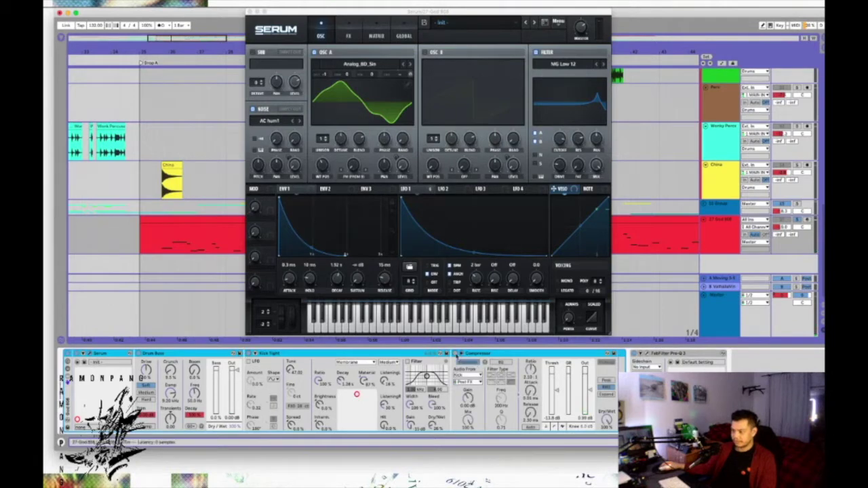
pyautogui.press('space')
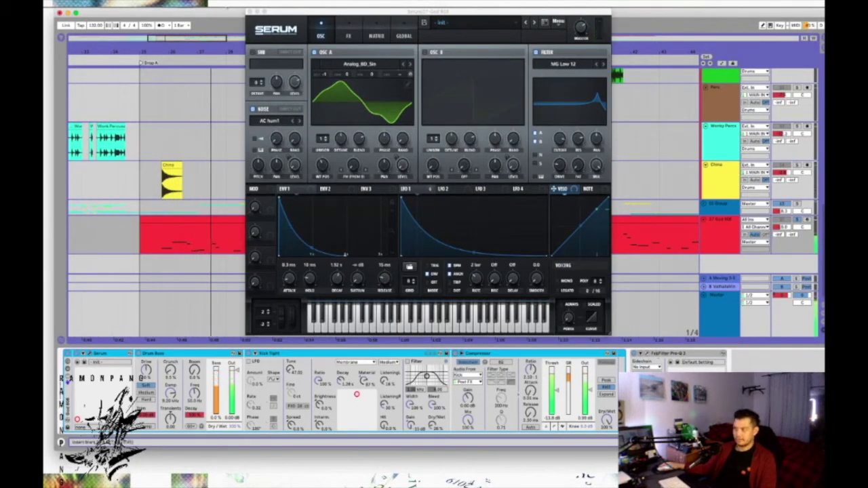
# Close the Serum window and audition the God 808 bass line around bar 33
pyautogui.click(249, 12)
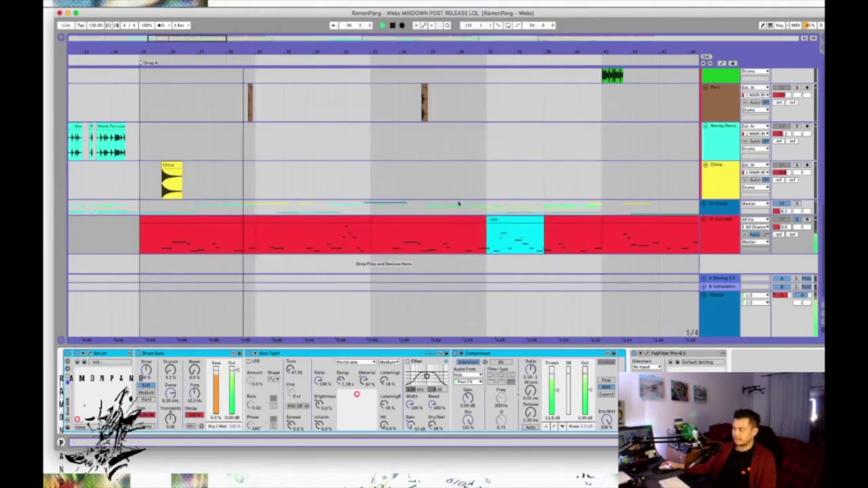
pyautogui.press('space')
pyautogui.press('space')
pyautogui.press('space')
pyautogui.press('-')
pyautogui.press('-')
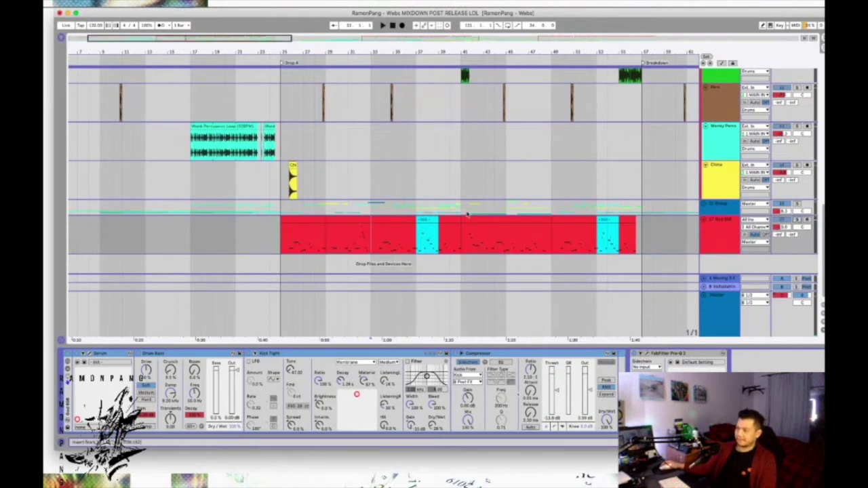
# Unfold the melodic 15 Group below China and look through its piano, arp, flute and MIDI tracks and their devices
pyautogui.click(704, 204)
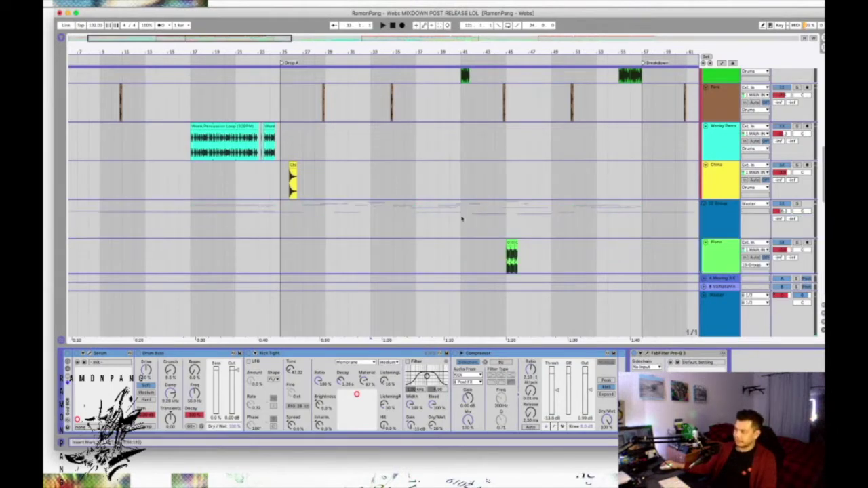
pyautogui.scroll(-10, 461, 219)
pyautogui.scroll(2, 294, 170)
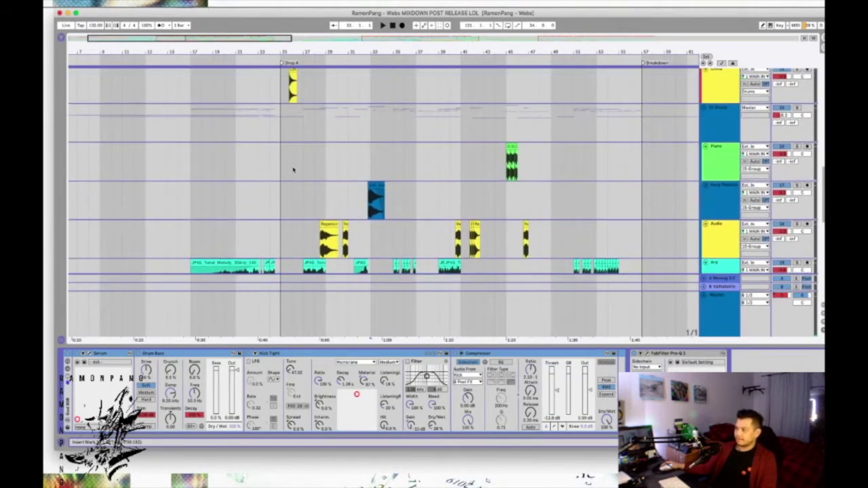
pyautogui.click(278, 133)
pyautogui.scroll(-6, 249, 159)
pyautogui.scroll(2, 240, 162)
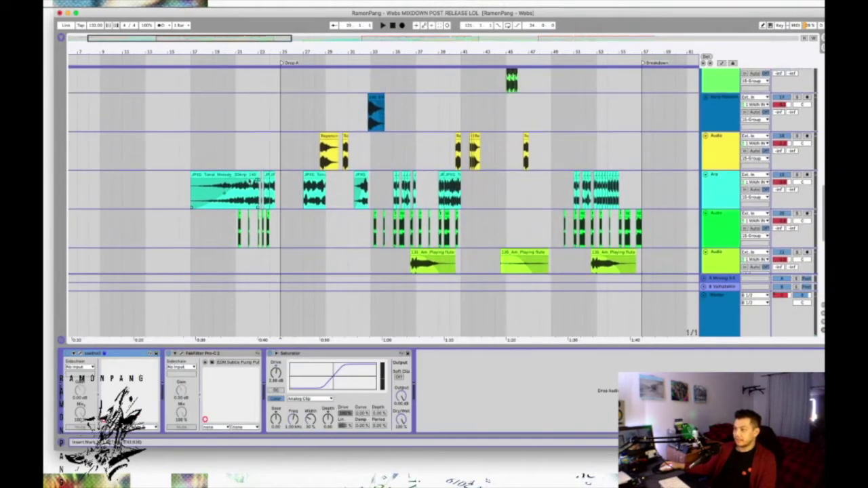
pyautogui.click(237, 163)
pyautogui.scroll(-5, 237, 164)
pyautogui.hscroll(-3, 233, 164)
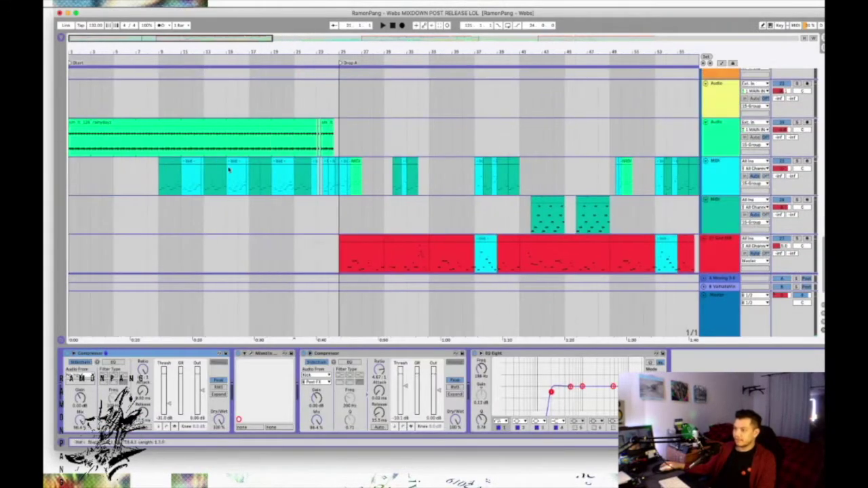
# Solo the MIDI track that starts at bar 9 and inspect its Concert Harp patch in Kontakt with the file browser hidden
pyautogui.click(163, 182)
pyautogui.click(791, 163)
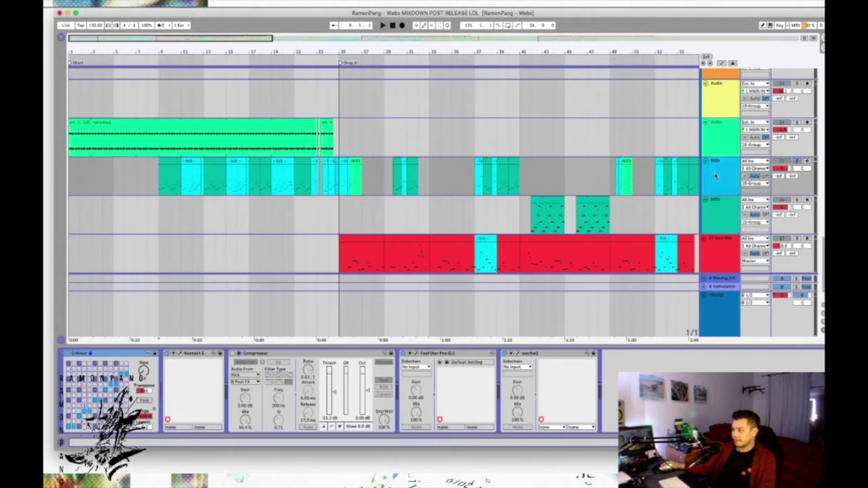
pyautogui.click(180, 358)
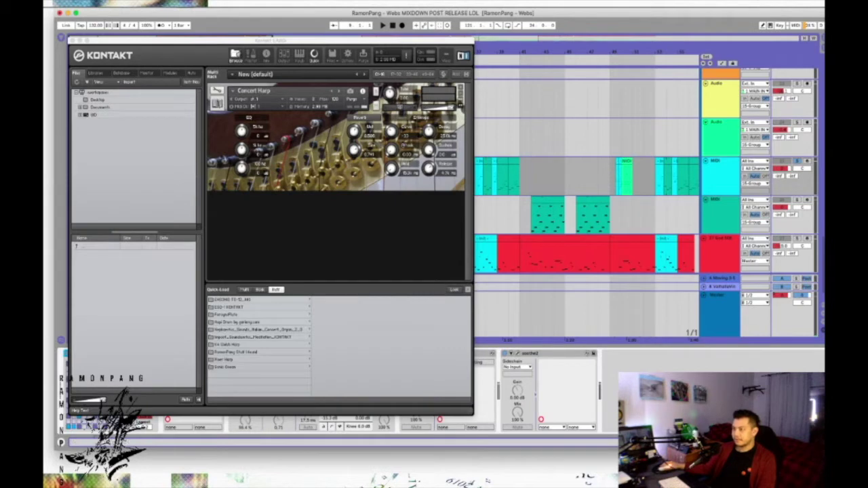
pyautogui.click(236, 54)
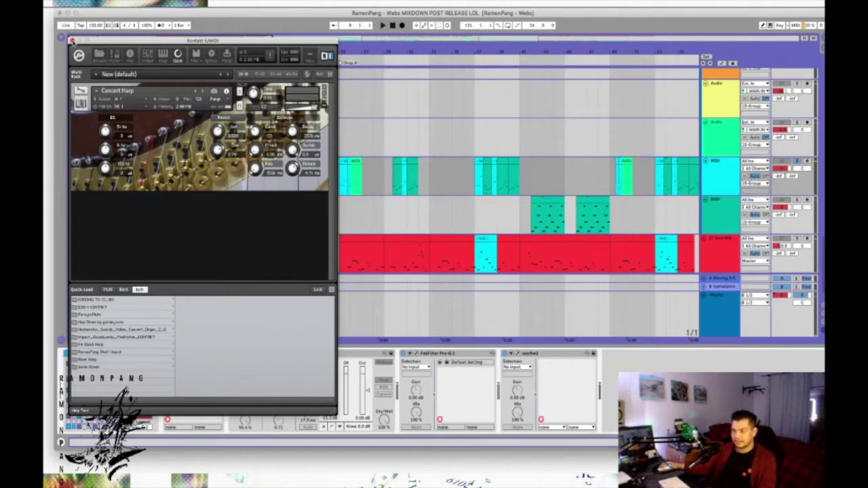
pyautogui.click(72, 40)
# Play the soloed harp MIDI part from bar 9 and follow its clips towards Drop A
pyautogui.click(158, 200)
pyautogui.press('space')
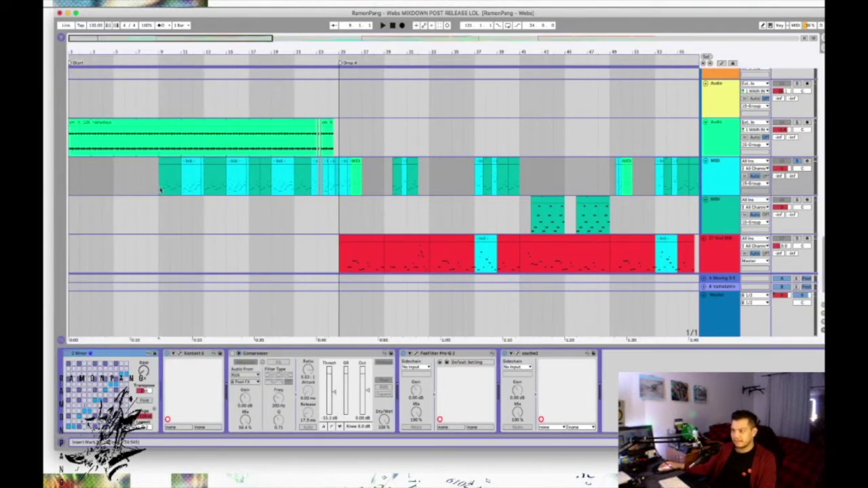
pyautogui.scroll(3, 183, 195)
pyautogui.hscroll(2, 184, 193)
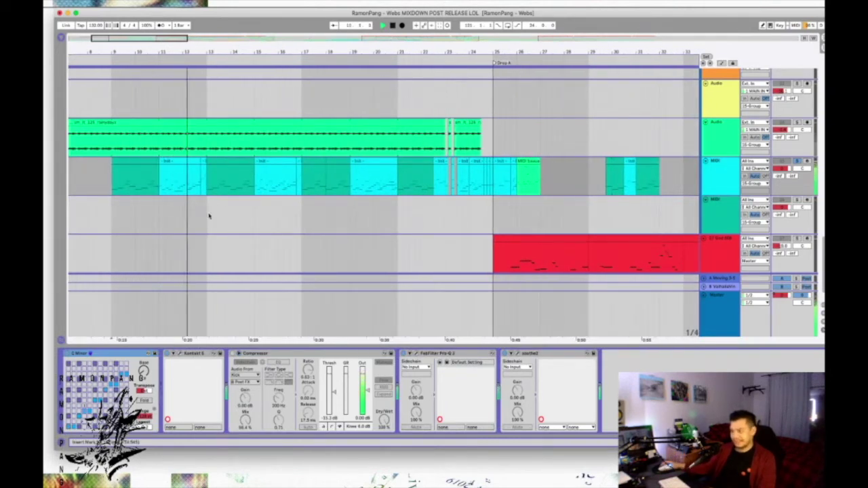
pyautogui.hscroll(6, 209, 215)
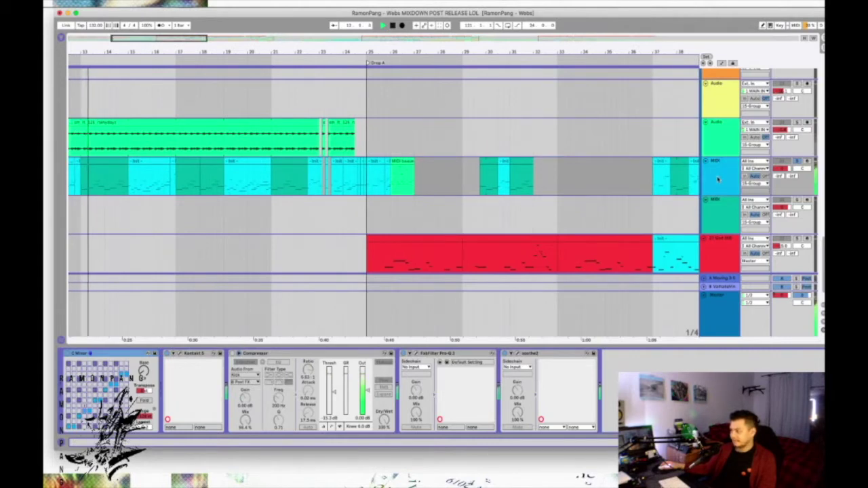
# Show the device chain of the 15 Group and examine its soothe2, FabFilter Pro-C 2 and Saturator
pyautogui.scroll(6, 718, 179)
pyautogui.scroll(5, 714, 178)
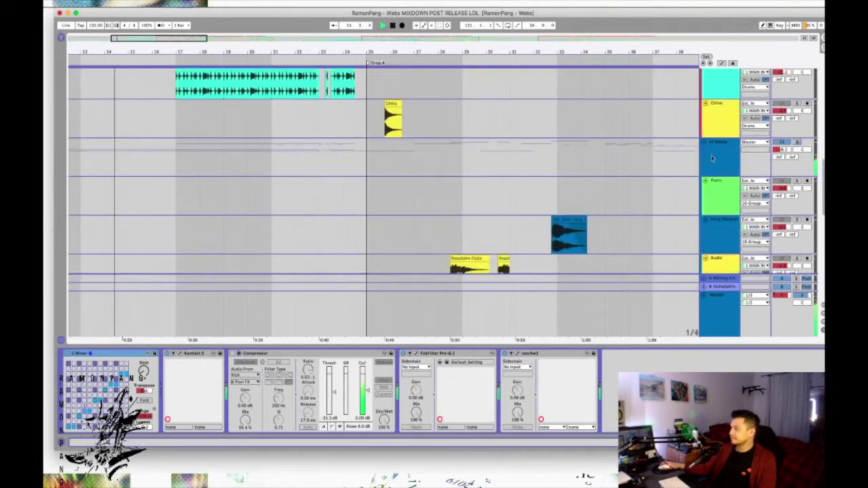
pyautogui.click(717, 127)
pyautogui.click(721, 146)
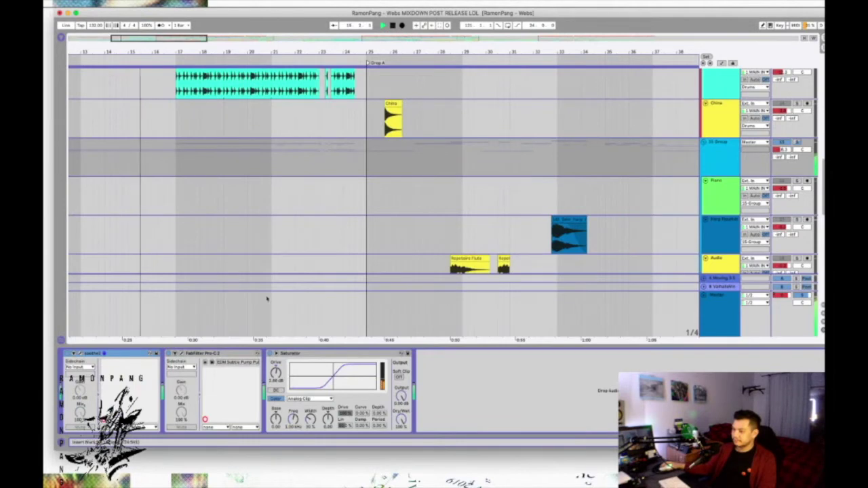
# Play the harp MIDI track from about bar 24 through the transition into Drop A, then stop playback
pyautogui.scroll(-8, 403, 266)
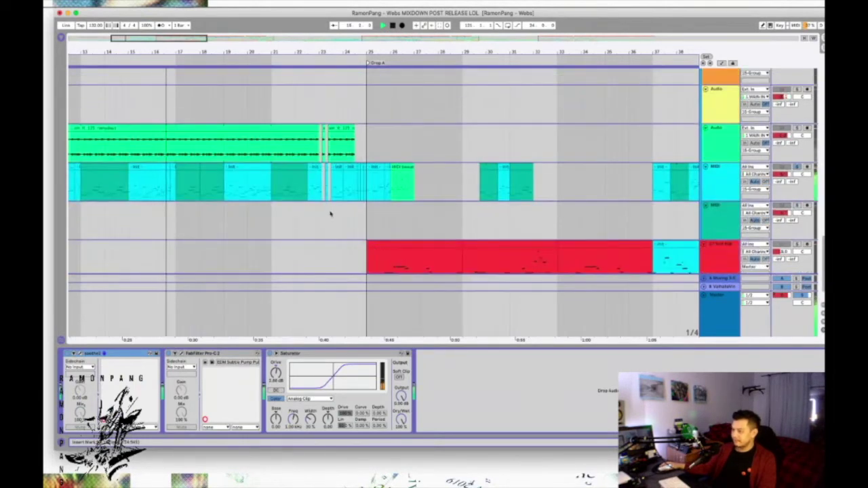
pyautogui.click(335, 208)
pyautogui.press('space')
pyautogui.hscroll(1, 337, 201)
pyautogui.press('space')
pyautogui.hscroll(1, 373, 206)
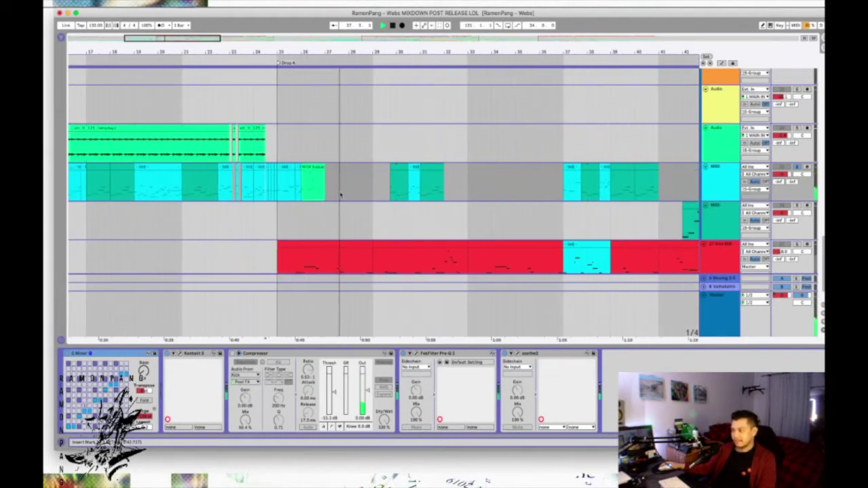
pyautogui.press('space')
# Open the green MIDI clip at bar 26 on the harp track and examine its notes up close
pyautogui.doubleClick(305, 190)
pyautogui.moveTo(295, 302); pyautogui.dragTo(302, 298)
pyautogui.moveTo(217, 353); pyautogui.dragTo(294, 360)
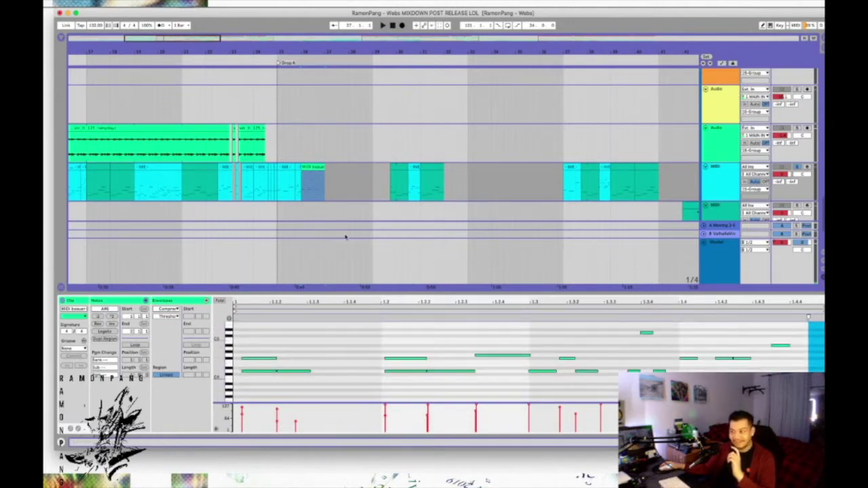
# Copy a one-beat slice of the chopped drum audio around bar 26 on the green Audio track
pyautogui.scroll(10, 320, 194)
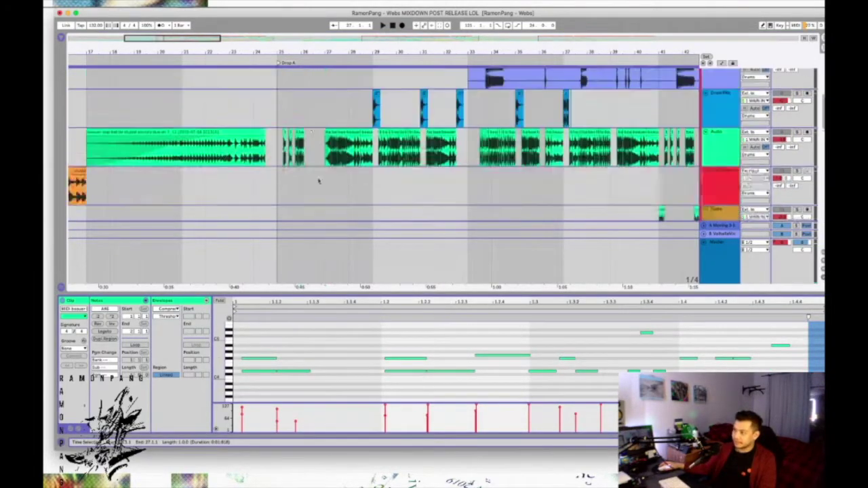
pyautogui.scroll(5, 319, 180)
pyautogui.click(319, 180)
pyautogui.scroll(5, 312, 176)
pyautogui.scroll(10, 303, 174)
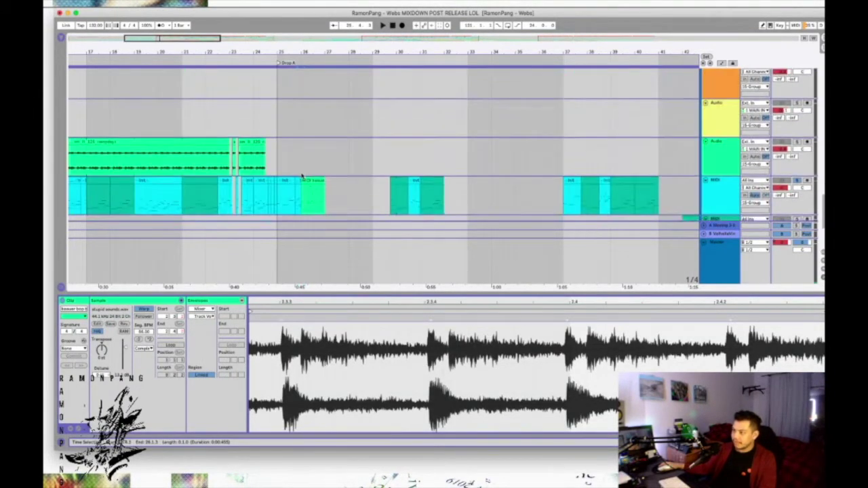
# Paste the audio slice into bar 27 of the harp MIDI track, converting it to MIDI as Melody
pyautogui.scroll(-3, 304, 175)
pyautogui.click(341, 149)
pyautogui.press('super+v')
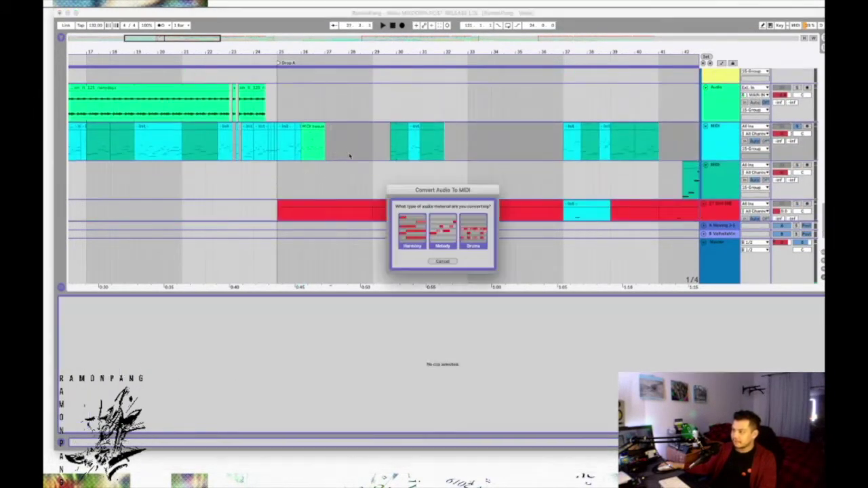
pyautogui.click(448, 238)
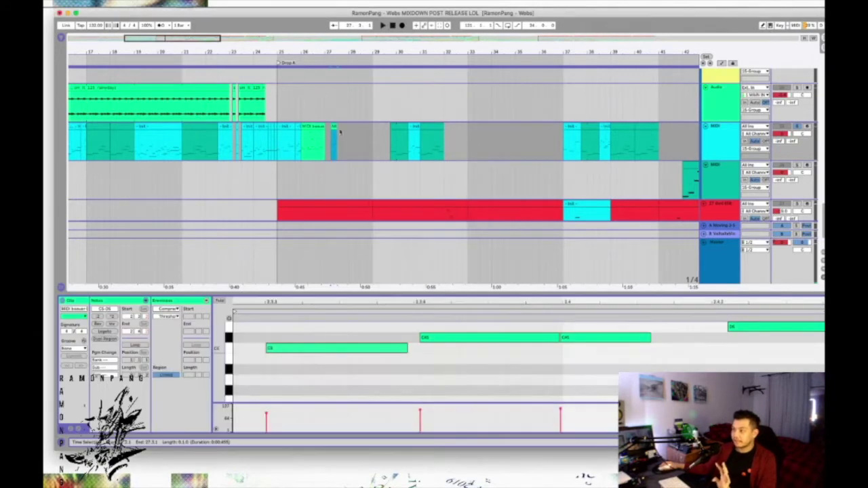
pyautogui.scroll(5, 331, 166)
pyautogui.hscroll(-2, 331, 166)
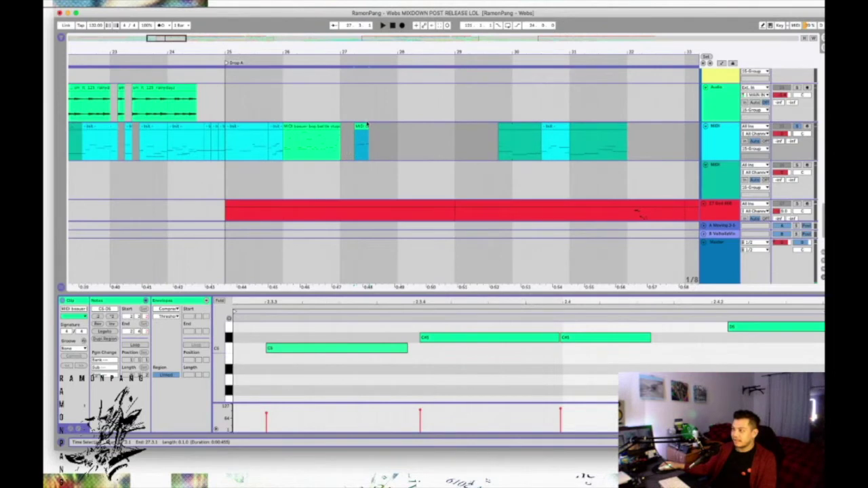
pyautogui.hscroll(-2, 338, 139)
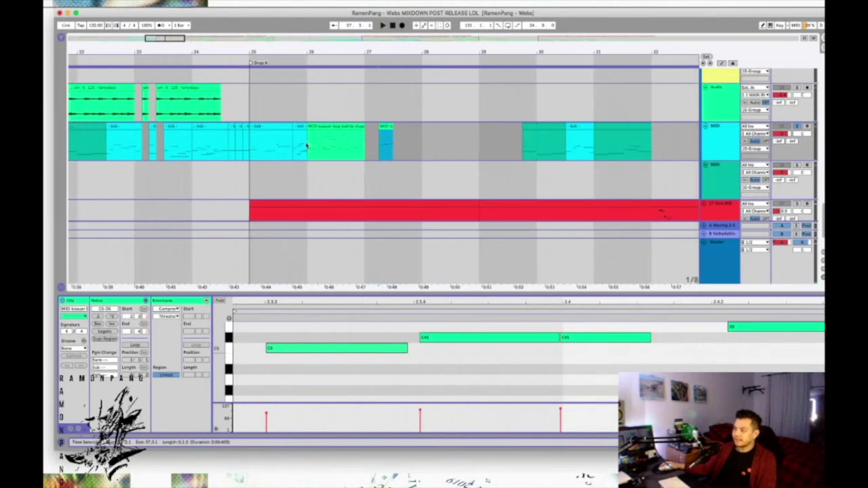
# Show the harp MIDI track's device chain and examine its C Minor scale device, folding and unfolding it
pyautogui.click(307, 145)
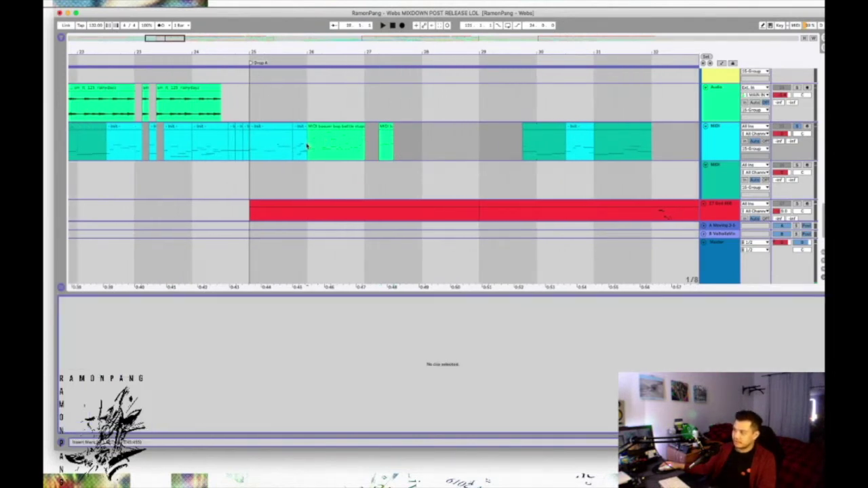
pyautogui.doubleClick(720, 142)
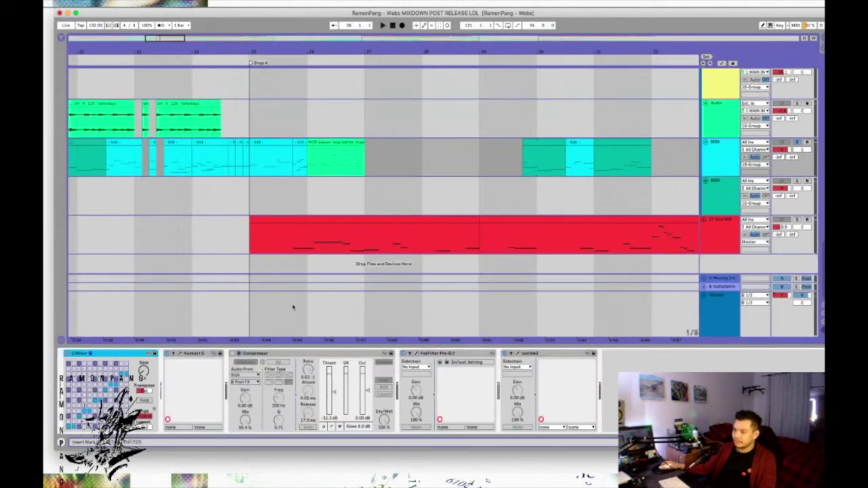
pyautogui.doubleClick(106, 354)
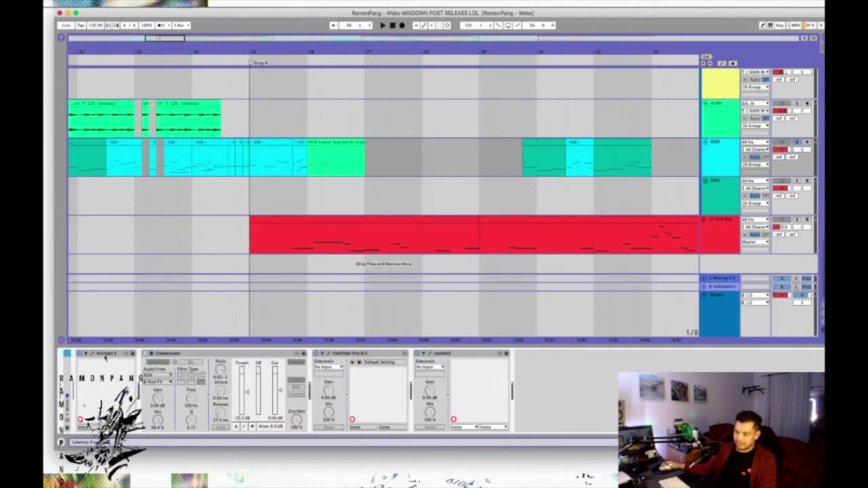
pyautogui.doubleClick(68, 360)
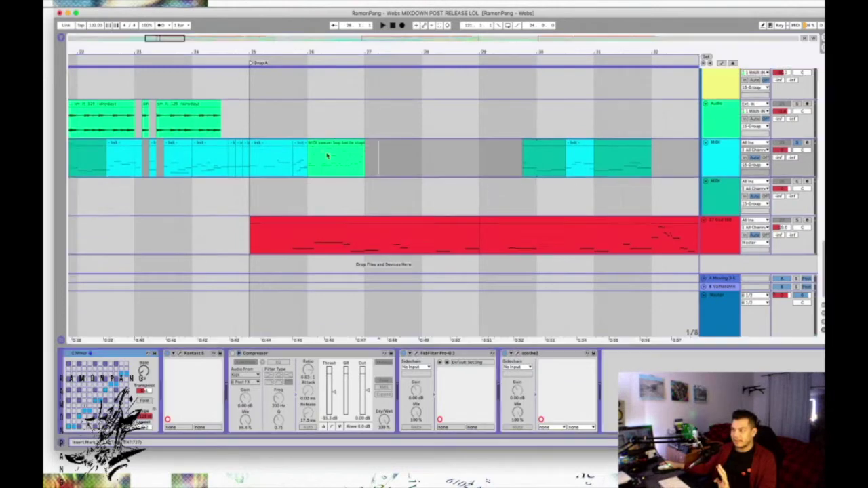
# Play back the soloed harp MIDI track through Drop A and review how its clips are spread up to the Breakdown
pyautogui.scroll(3, 326, 156)
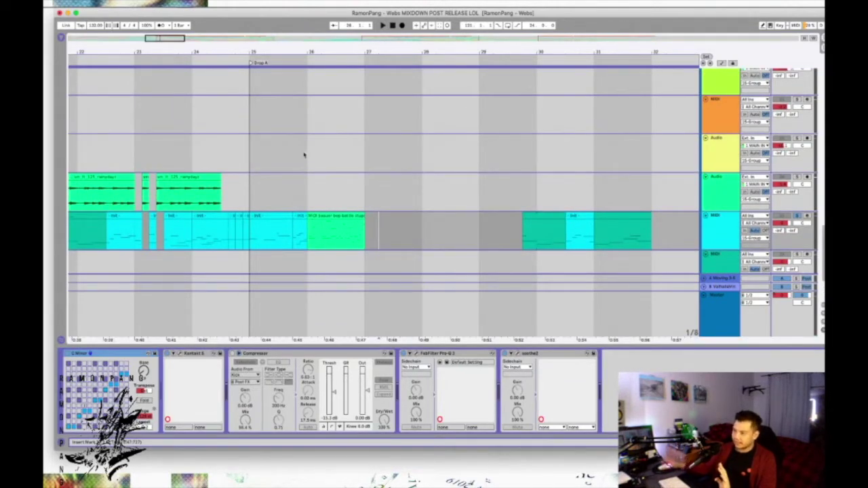
pyautogui.scroll(-1, 292, 190)
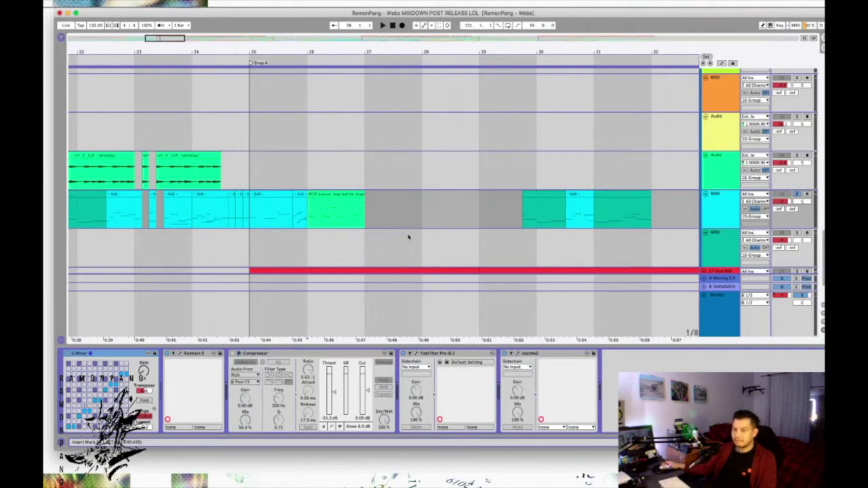
pyautogui.press('space')
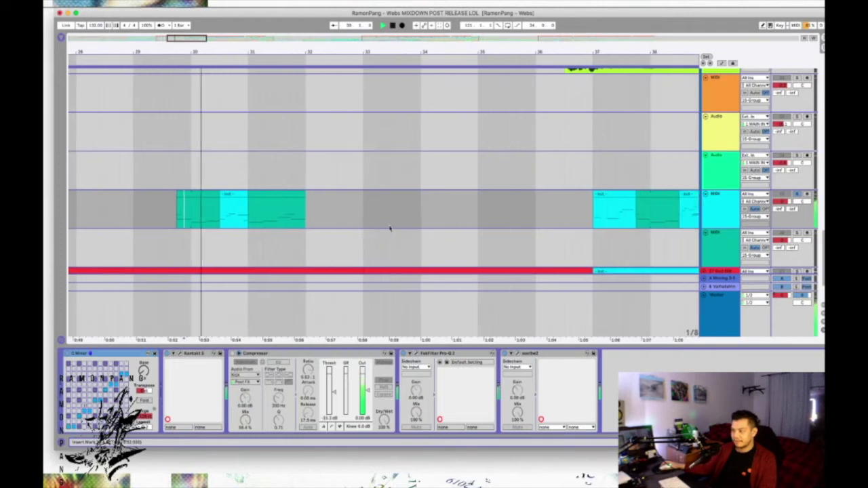
pyautogui.click(609, 226)
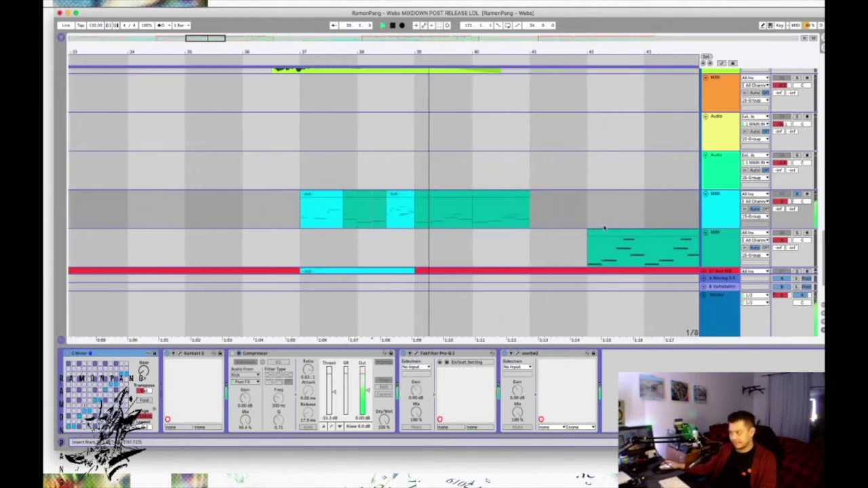
pyautogui.press('-')
pyautogui.press('-')
pyautogui.press('-')
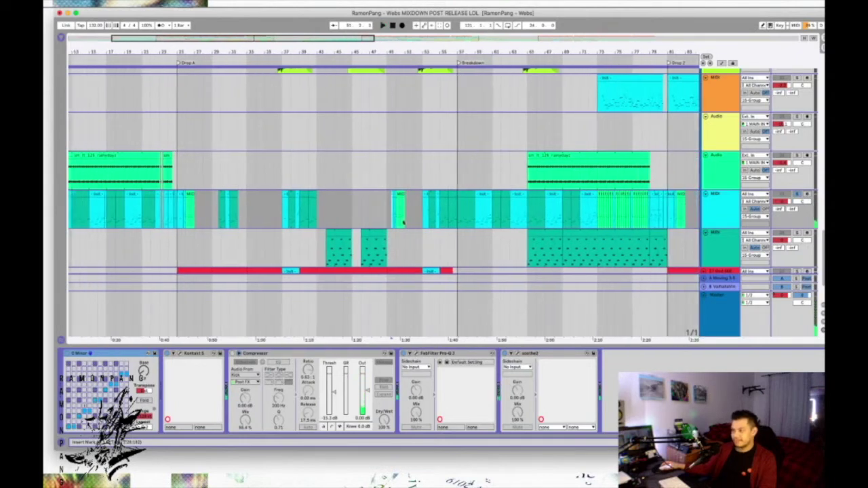
pyautogui.scroll(-10, 377, 202)
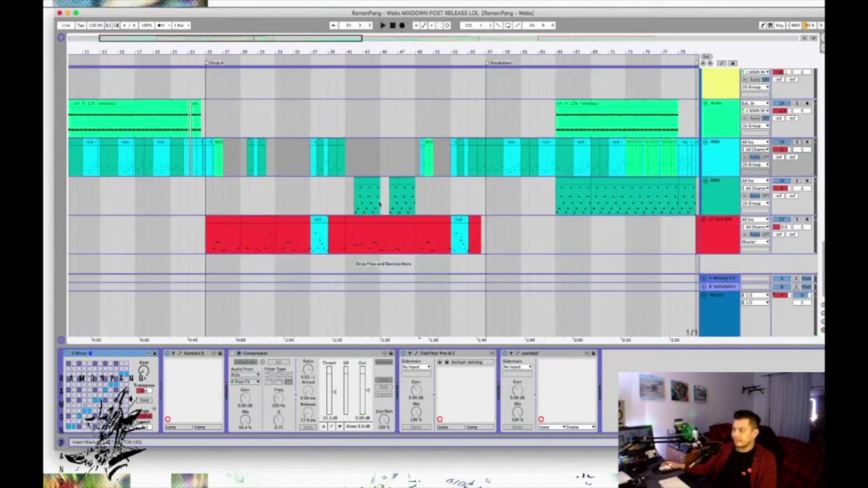
pyautogui.scroll(4, 377, 202)
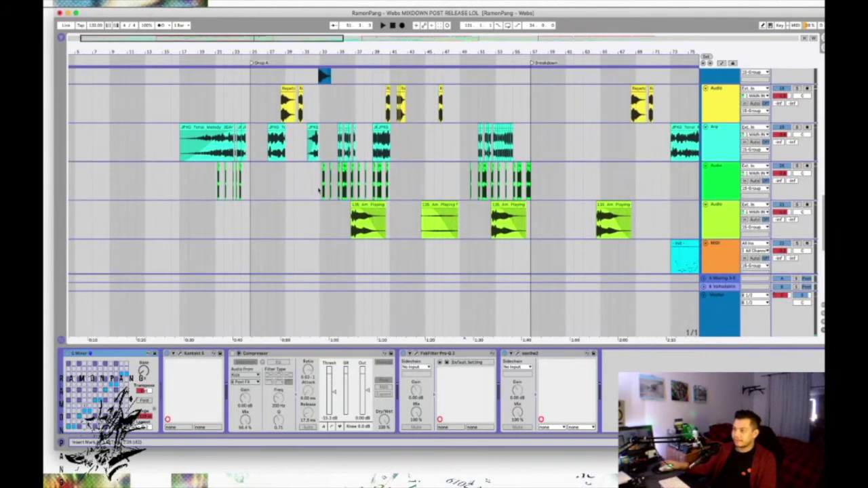
# Open the Tonal Melody audio clip at bar 27 on the Arp track and examine its sample
pyautogui.press('super+alt+l')
pyautogui.press('+')
pyautogui.press('+')
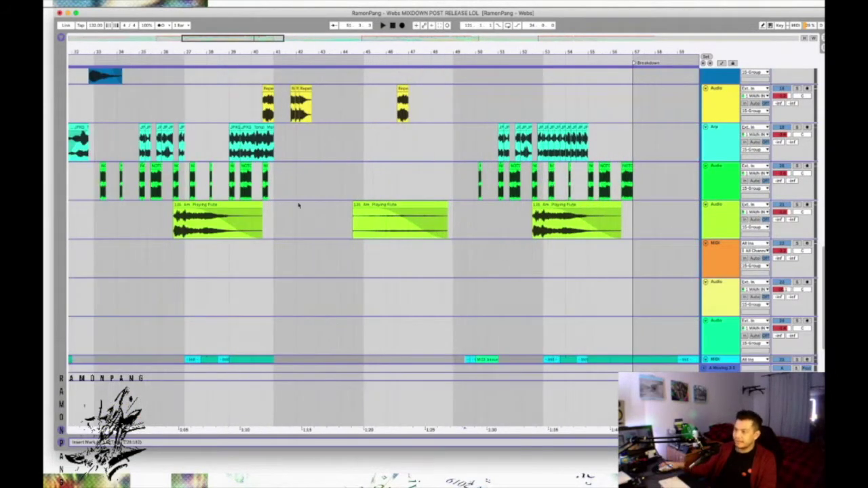
pyautogui.hscroll(-10, 254, 211)
pyautogui.scroll(2, 253, 212)
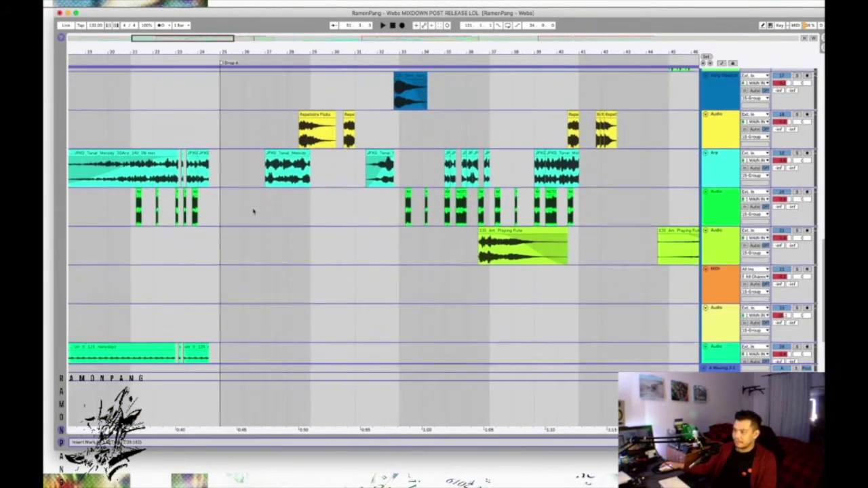
pyautogui.click(267, 165)
pyautogui.click(276, 155)
pyautogui.doubleClick(276, 152)
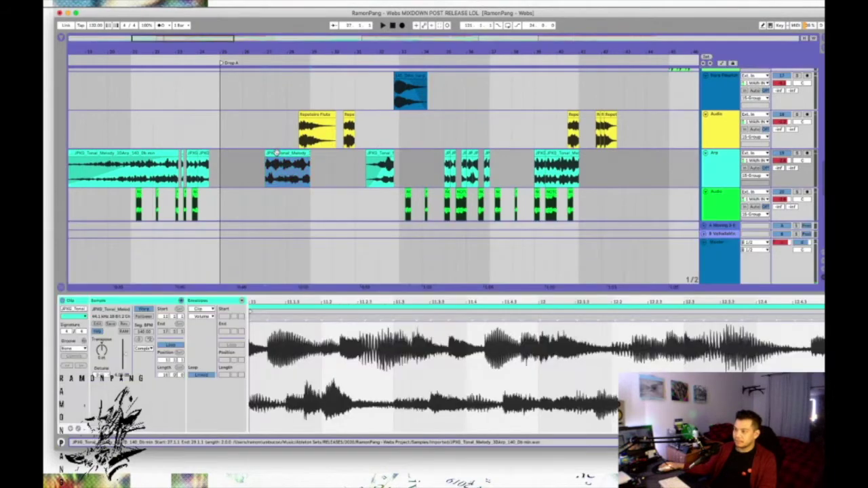
pyautogui.hscroll(-2, 267, 170)
pyautogui.click(299, 175)
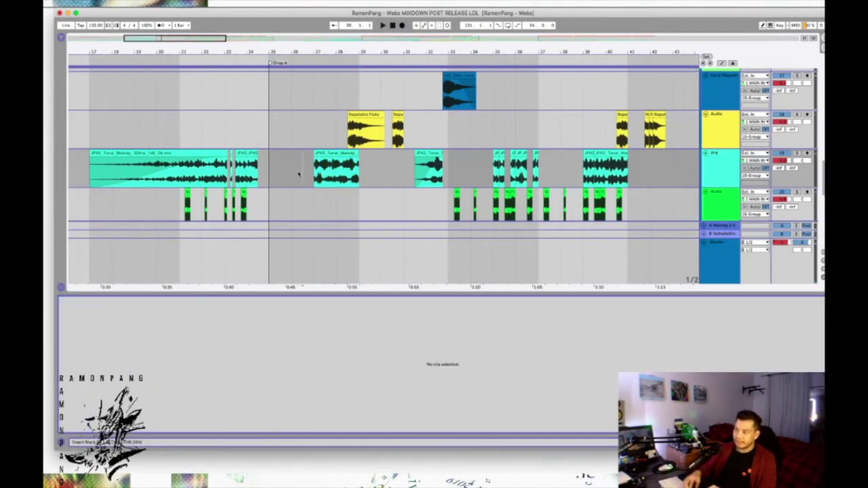
# Hide the clip view and solo the melodic group, keeping its audio tracks around Drop A in sight
pyautogui.hotkey('ctrl', 'alt', 'l')
pyautogui.scroll(7, 288, 190)
pyautogui.scroll(3, 287, 190)
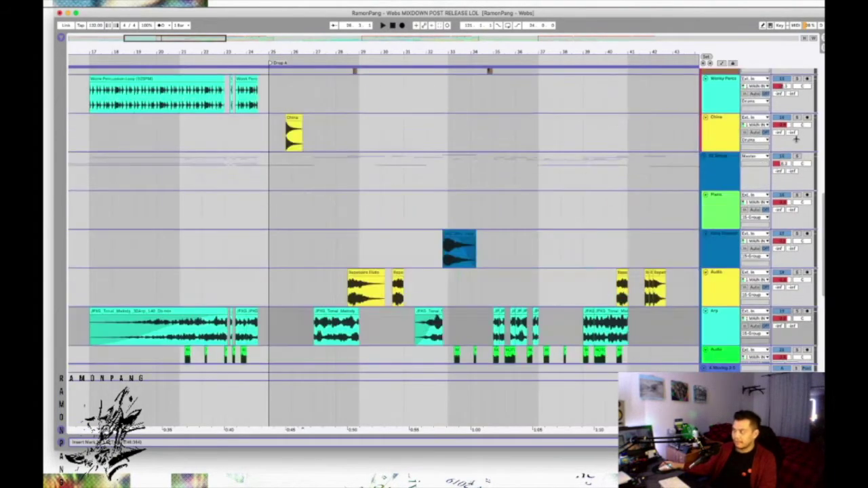
pyautogui.hscroll(-2, 269, 251)
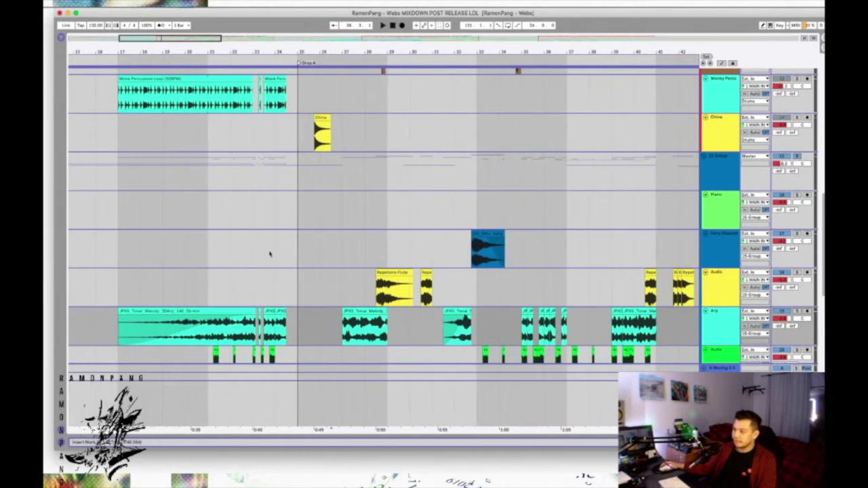
pyautogui.scroll(-3, 265, 254)
pyautogui.hscroll(-2, 265, 252)
pyautogui.scroll(-2, 239, 232)
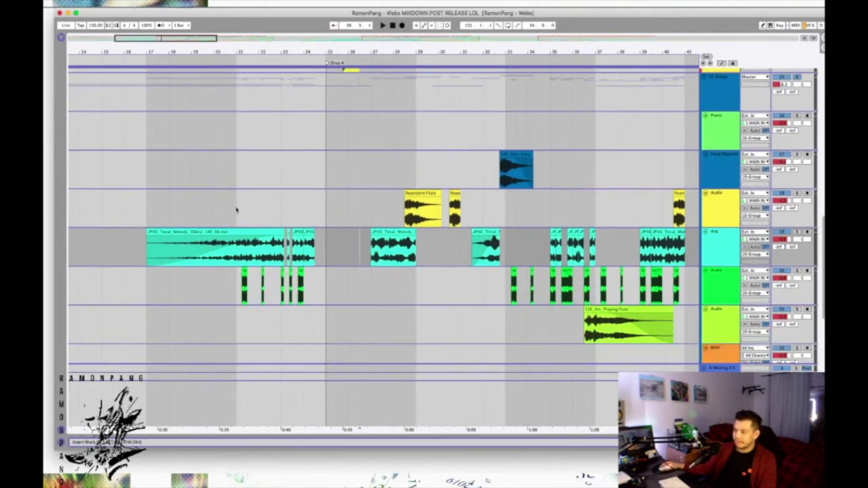
# Play the soloed melodic group from about bar 21 into Drop A, following the arp and flute clips
pyautogui.click(244, 210)
pyautogui.scroll(-2, 244, 209)
pyautogui.scroll(5, 347, 212)
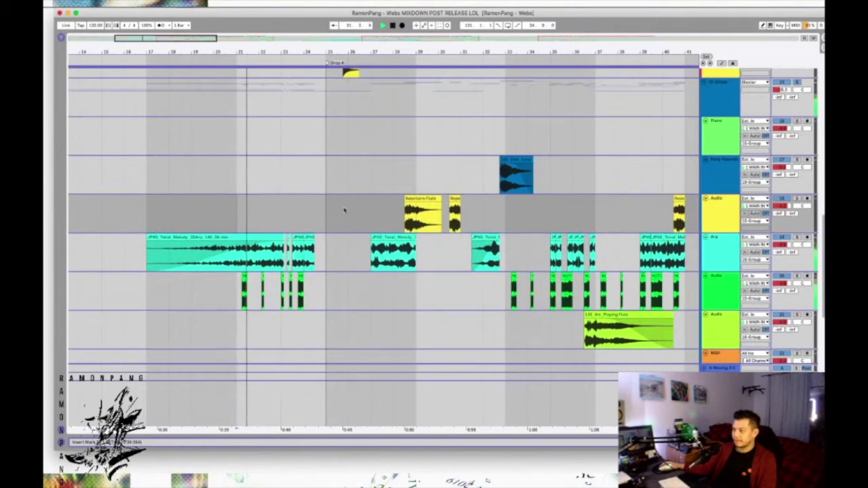
pyautogui.hscroll(2, 298, 263)
pyautogui.scroll(2, 318, 261)
pyautogui.scroll(-6, 317, 261)
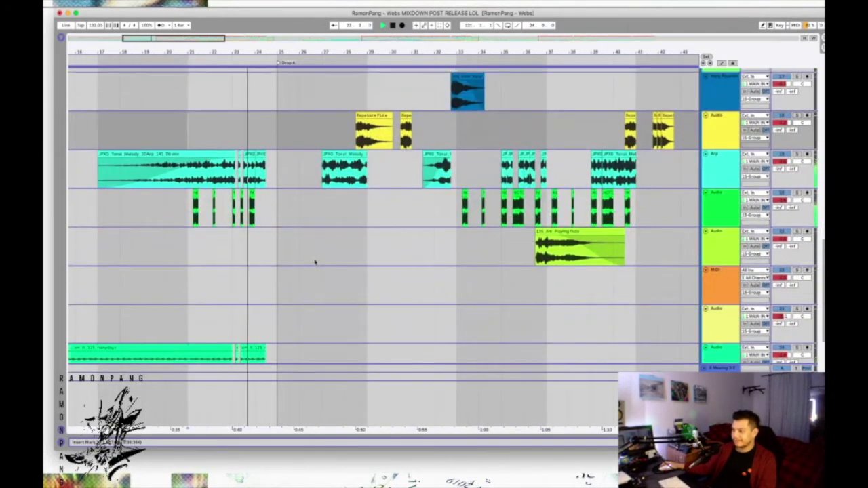
pyautogui.hscroll(3, 315, 263)
pyautogui.scroll(1, 315, 263)
pyautogui.scroll(4, 315, 262)
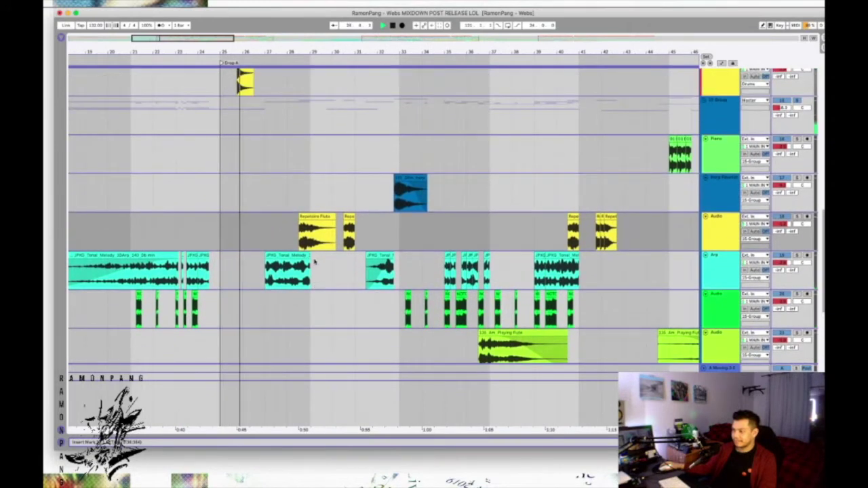
# Follow the playback through the first bars of Drop A, comparing the arp, Repertoire Flute and harp MIDI clips
pyautogui.hscroll(1, 314, 261)
pyautogui.scroll(-3, 315, 261)
pyautogui.hscroll(1, 316, 260)
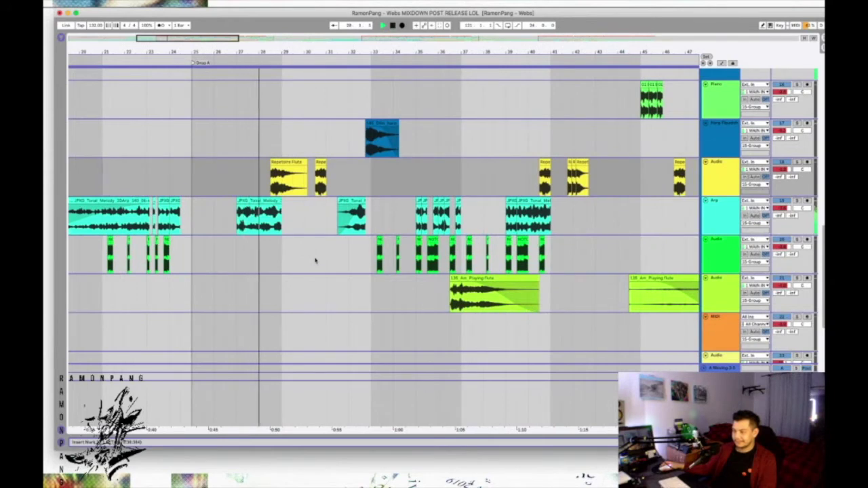
pyautogui.click(316, 262)
pyautogui.hscroll(2, 316, 261)
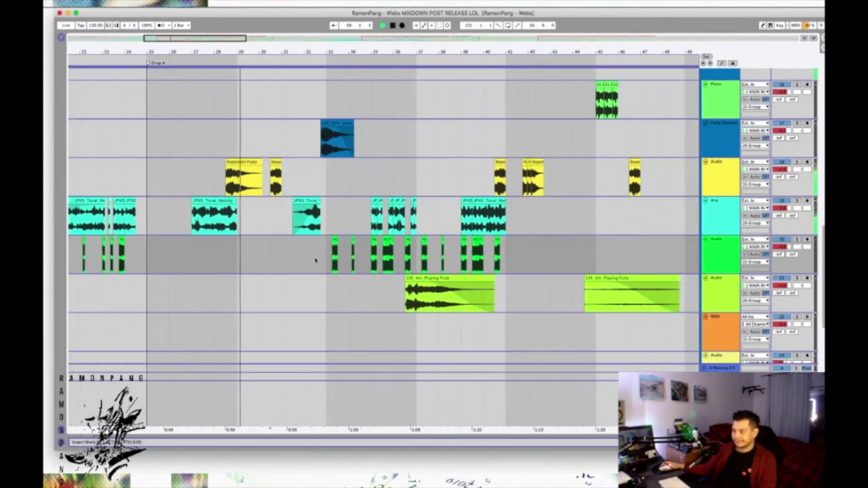
pyautogui.hscroll(1, 282, 258)
pyautogui.scroll(-5, 281, 257)
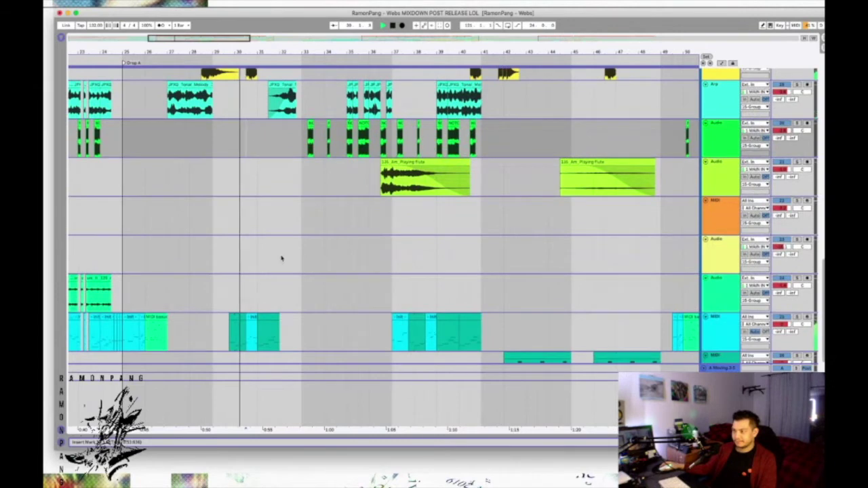
pyautogui.scroll(4, 281, 258)
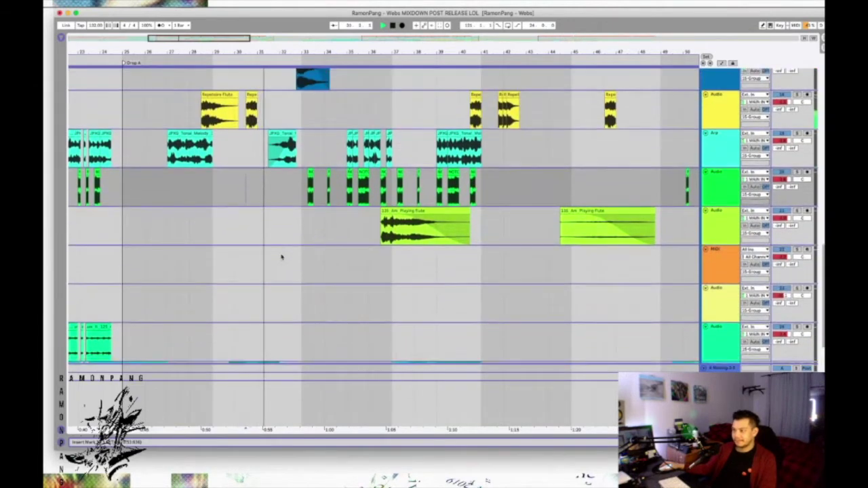
pyautogui.scroll(-1, 284, 258)
pyautogui.scroll(-1, 283, 257)
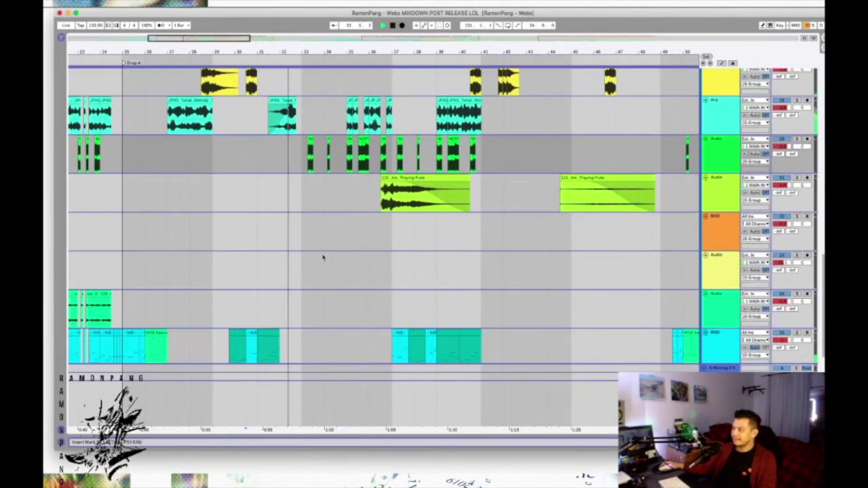
# Listen to the chopped green audio, arp and Playing Flute clips from bar 33 to bar 41, stopping playback there
pyautogui.hscroll(2, 322, 258)
pyautogui.scroll(1, 319, 258)
pyautogui.click(319, 256)
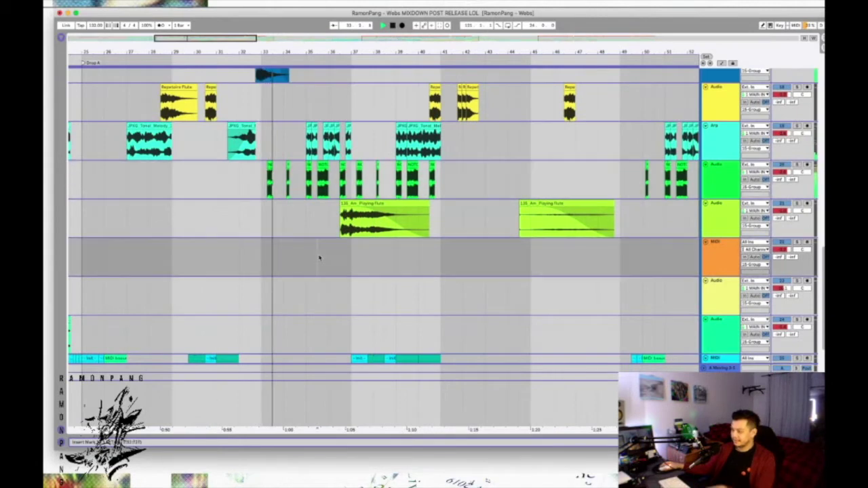
pyautogui.click(320, 291)
pyautogui.click(323, 275)
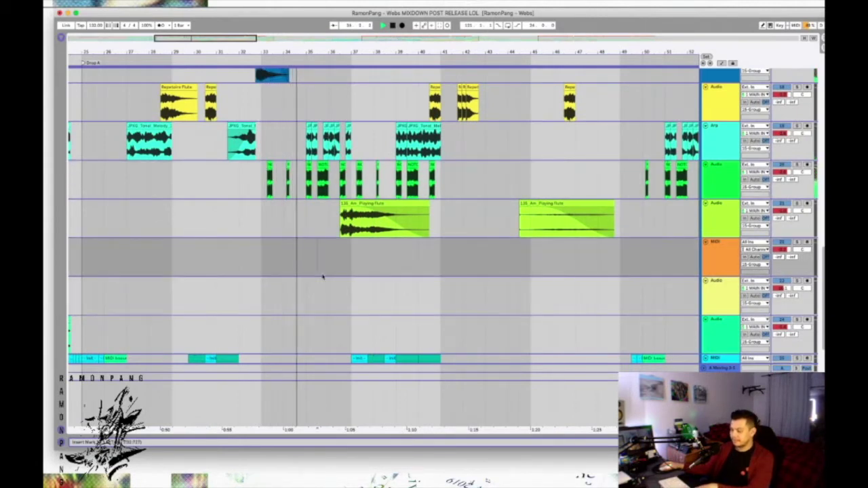
pyautogui.hscroll(1, 323, 277)
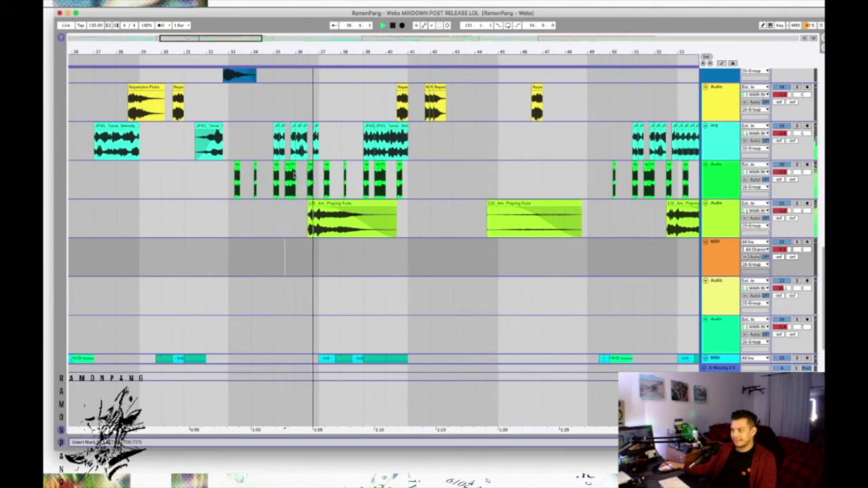
pyautogui.hscroll(5, 300, 192)
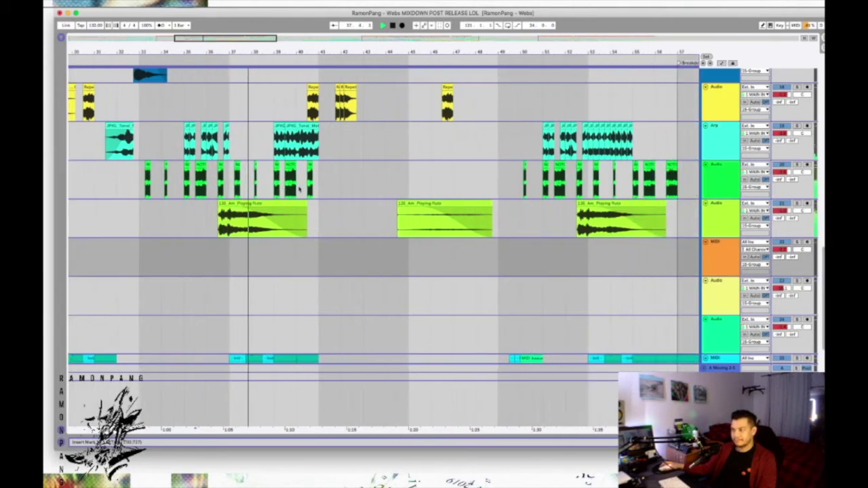
pyautogui.scroll(-1, 300, 192)
pyautogui.scroll(-3, 297, 188)
pyautogui.scroll(3, 295, 189)
pyautogui.scroll(3, 295, 189)
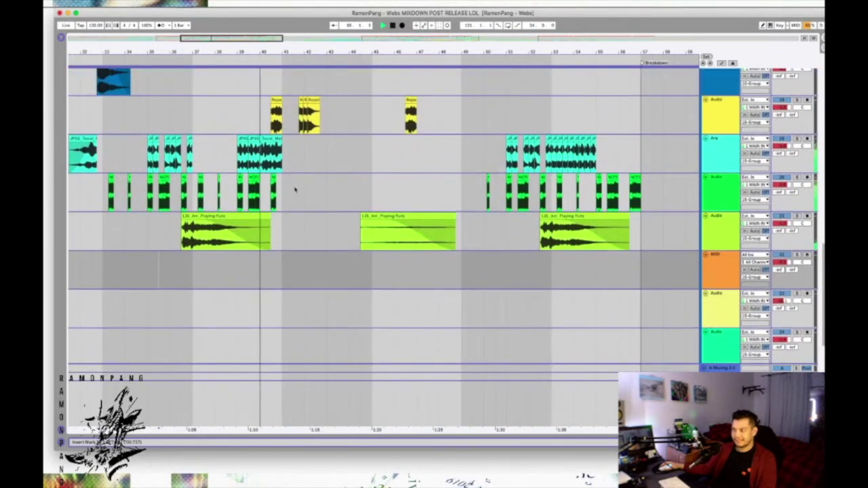
pyautogui.scroll(-4, 295, 189)
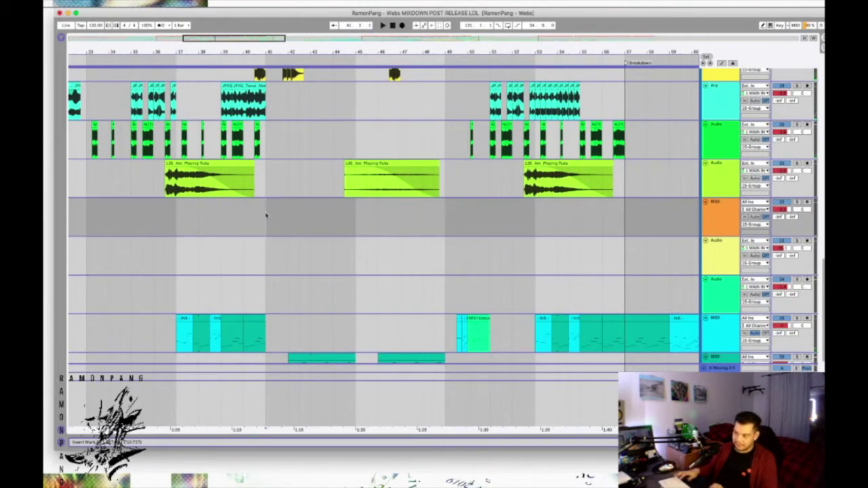
# Review the melodic group's clip layout across Drop A, the Breakdown and Drop 2
pyautogui.scroll(-5, 266, 216)
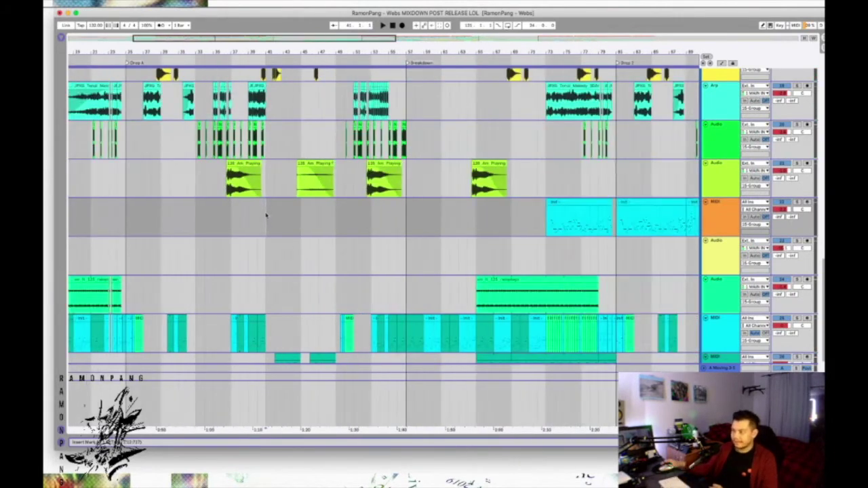
pyautogui.scroll(-2, 266, 215)
pyautogui.scroll(3, 266, 216)
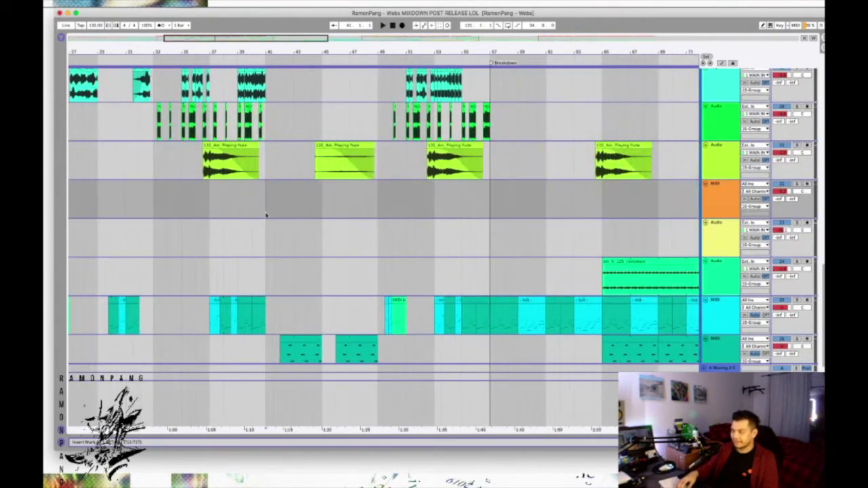
pyautogui.scroll(-2, 274, 214)
pyautogui.scroll(4, 277, 214)
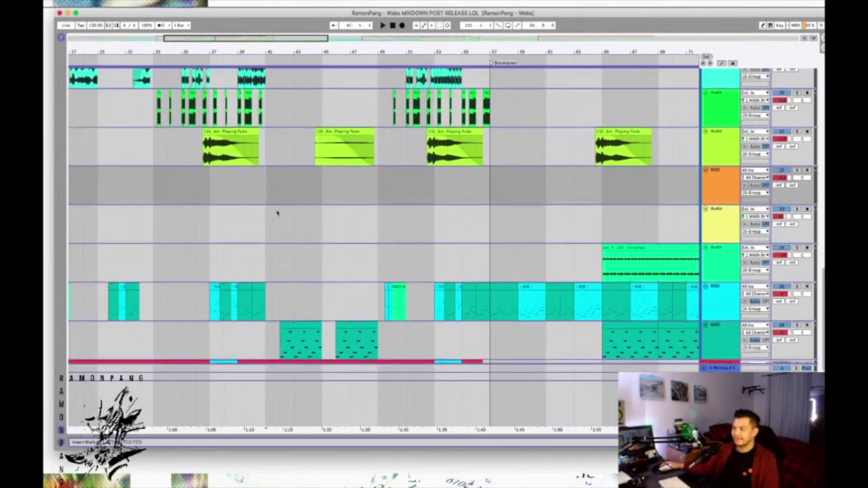
pyautogui.hscroll(-2, 278, 214)
pyautogui.scroll(1, 277, 215)
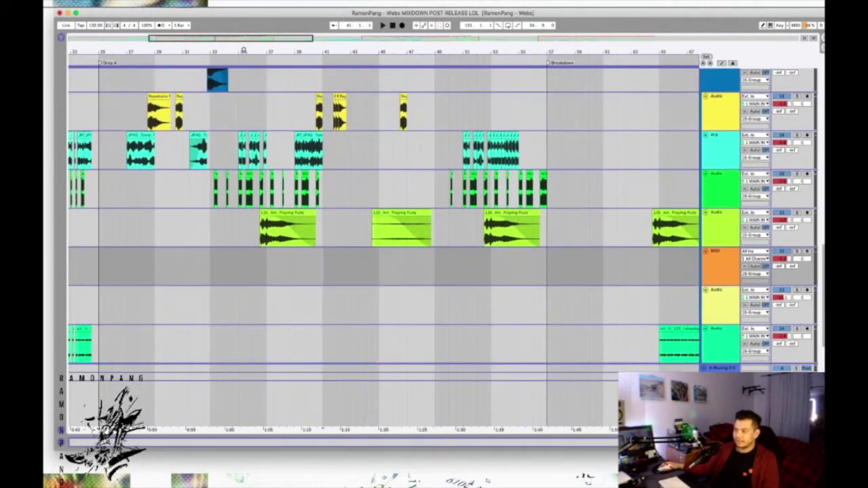
# Open the NOTCarmack clip at bar 35.3 on the green Audio track, double its segment BPM up to 169.00 and play it
pyautogui.scroll(5, 275, 211)
pyautogui.doubleClick(278, 178)
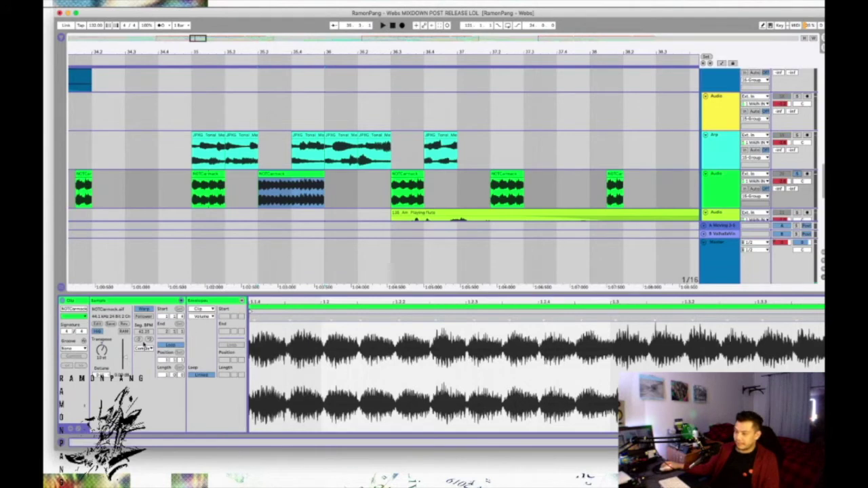
pyautogui.click(147, 343)
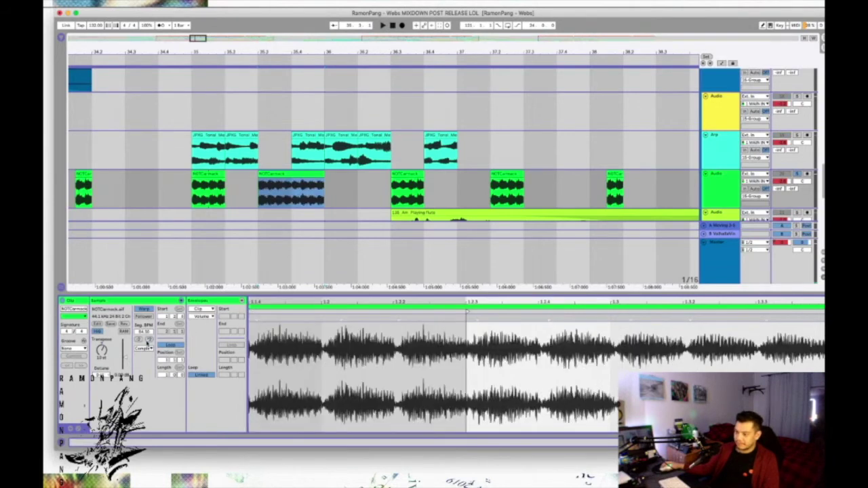
pyautogui.press('space')
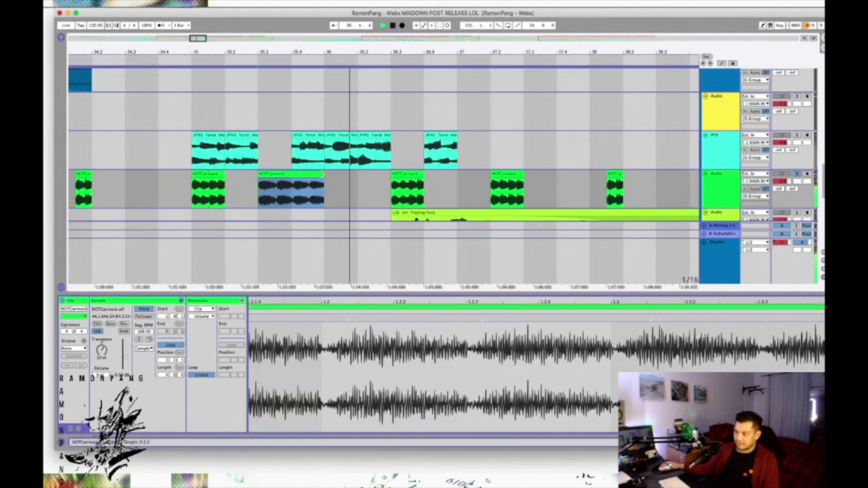
# Change the NOTCarmack clip's segment BPM at bar 35.3 to 42.25 and play it from the clip's start
pyautogui.click(148, 342)
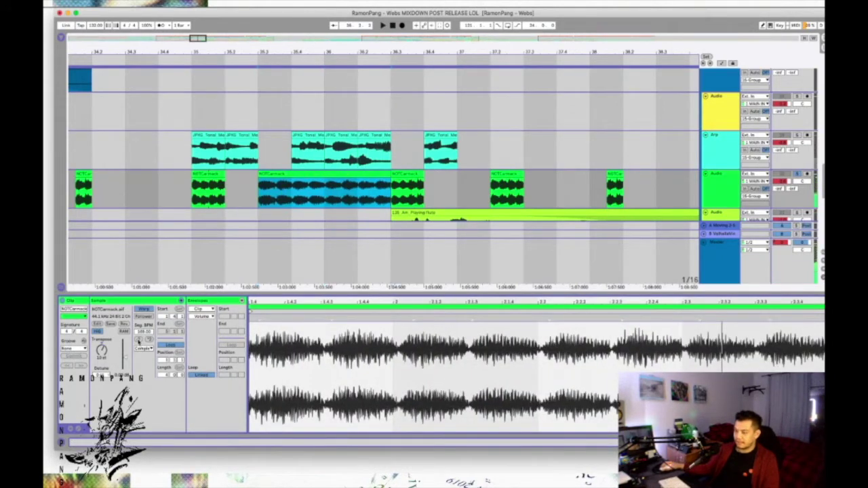
pyautogui.click(139, 341)
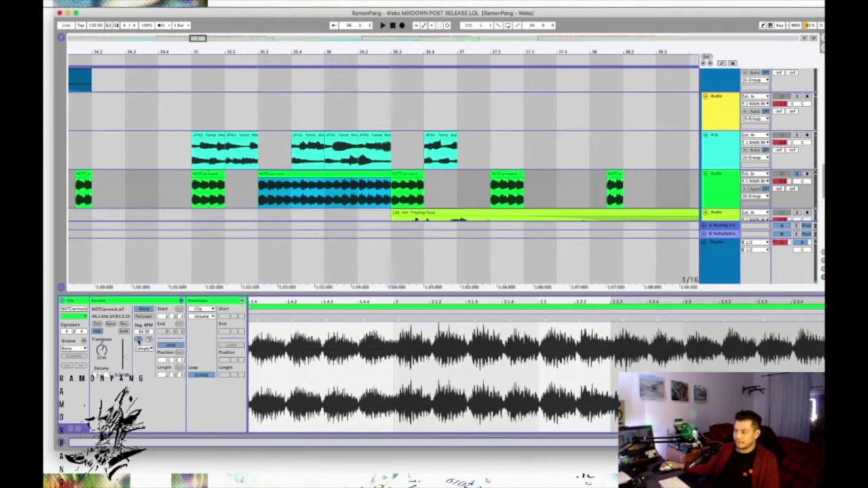
pyautogui.click(139, 341)
pyautogui.click(262, 198)
pyautogui.press('space')
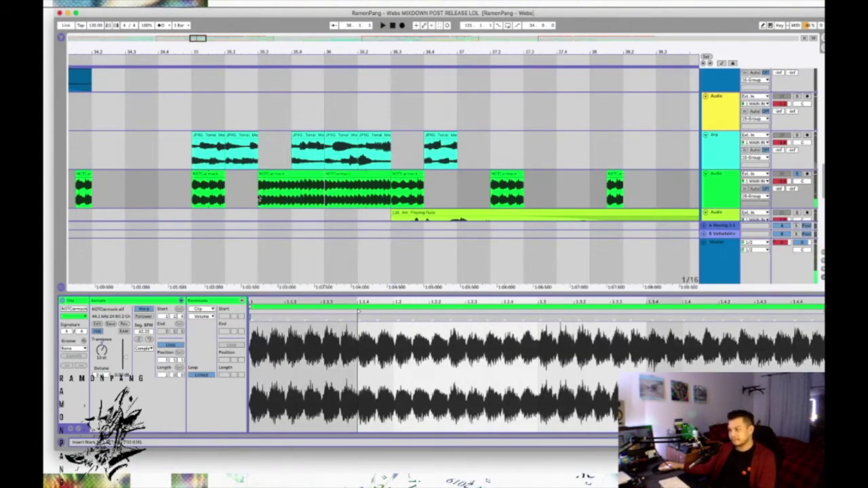
# Delete the NOTCarmack audio between bars 36 and 36.3 on the green Audio track
pyautogui.moveTo(324, 187); pyautogui.dragTo(391, 190)
pyautogui.press('Delete')
pyautogui.hscroll(1, 339, 199)
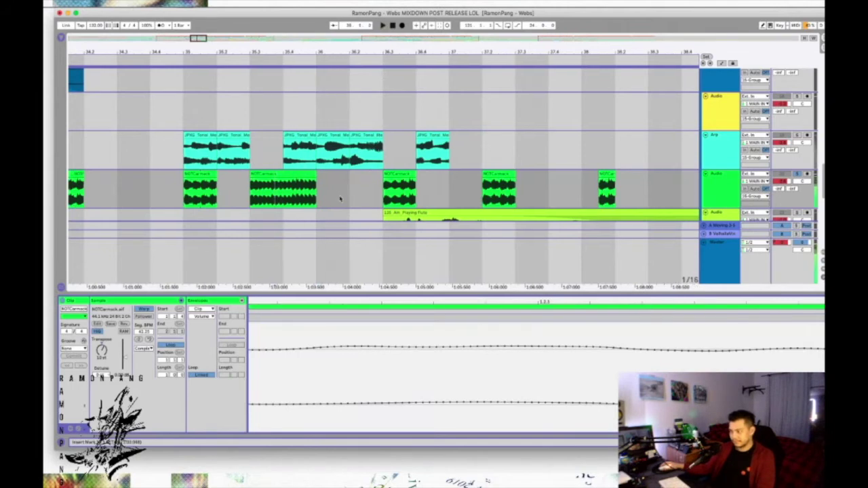
# Examine how the arp, chopped green audio and Playing Flute clips are placed between bars 35 and 46
pyautogui.click(339, 199)
pyautogui.click(332, 136)
pyautogui.hscroll(3, 331, 139)
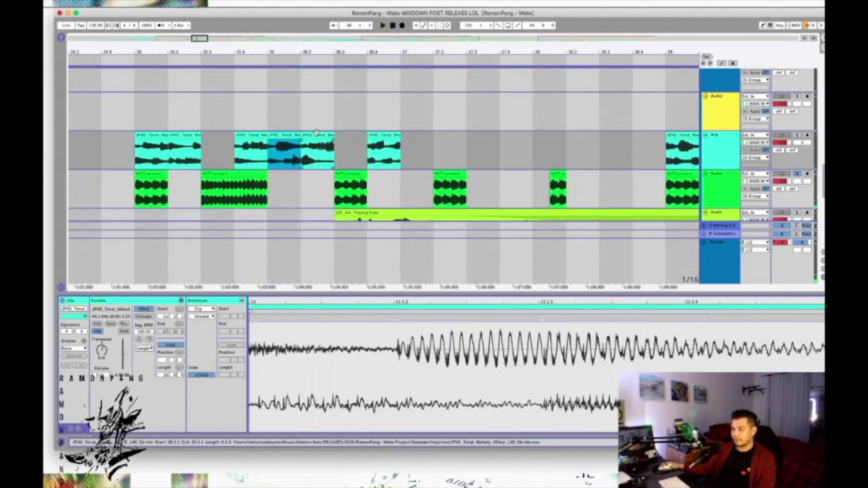
pyautogui.click(319, 146)
pyautogui.hscroll(3, 339, 155)
pyautogui.scroll(-5, 371, 169)
pyautogui.hscroll(2, 374, 158)
pyautogui.click(325, 155)
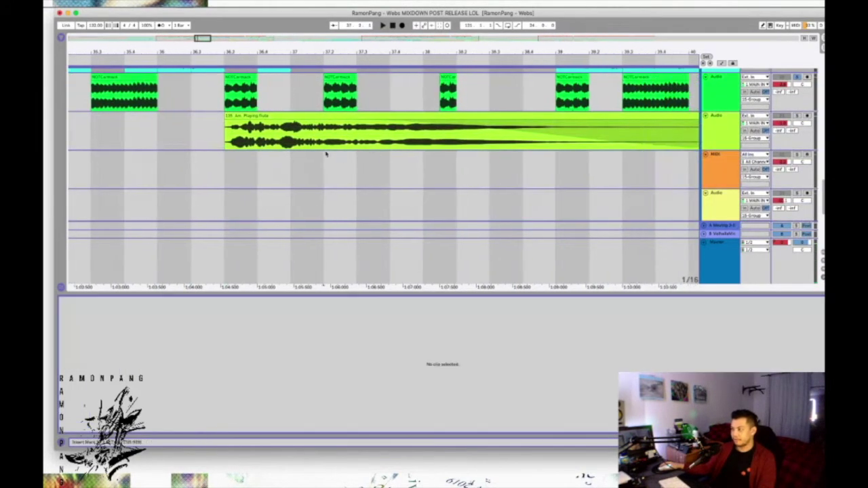
pyautogui.scroll(3, 326, 155)
pyautogui.scroll(-4, 325, 152)
pyautogui.scroll(2, 326, 152)
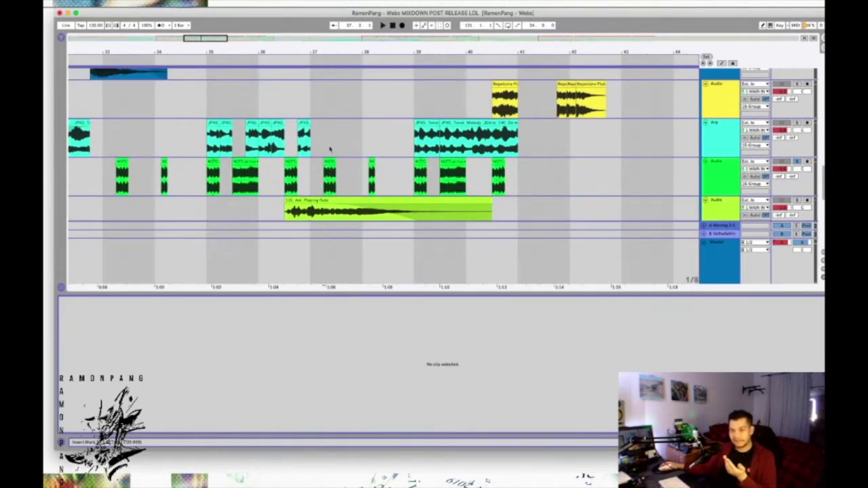
pyautogui.scroll(-1, 339, 154)
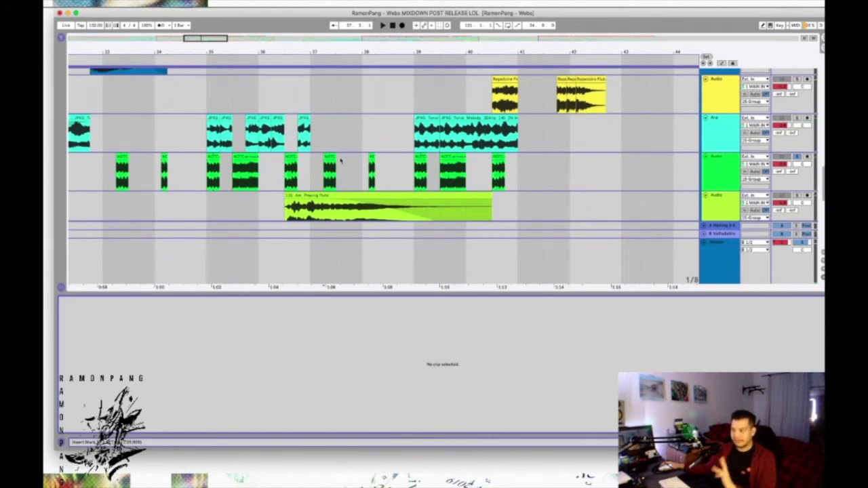
pyautogui.hscroll(4, 356, 163)
pyautogui.scroll(1, 333, 173)
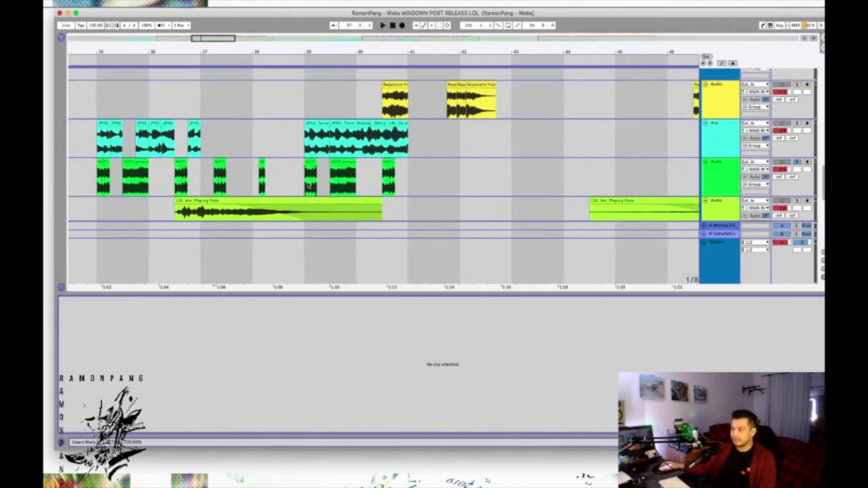
# Listen to the green NOTCarmack clips and the soloed arp track from bar 39
pyautogui.click(310, 182)
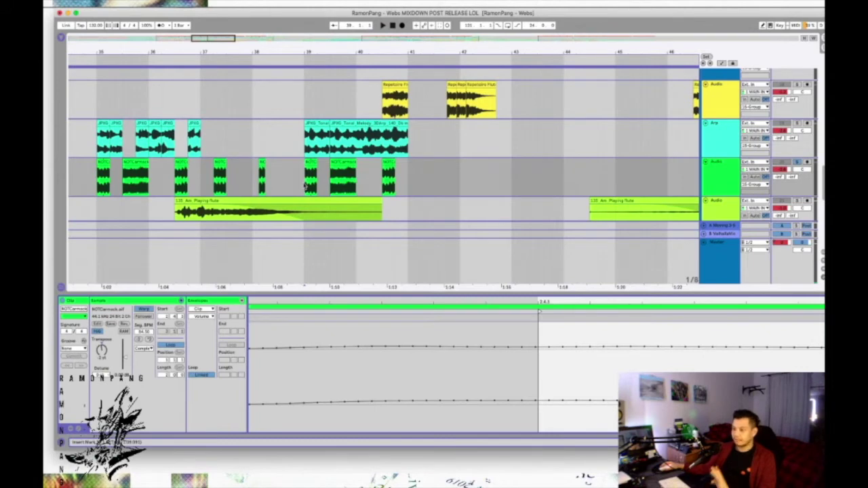
pyautogui.press('space')
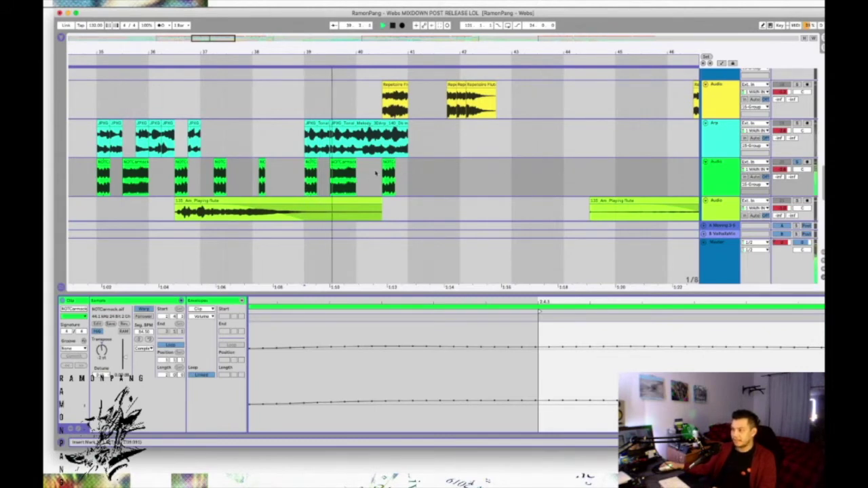
pyautogui.press('space')
pyautogui.press('space')
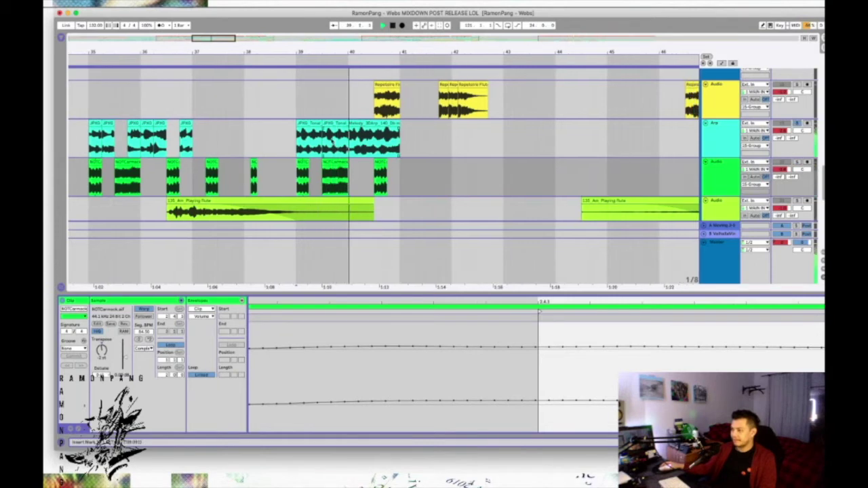
# Solo the yellow Repertoire Flute track and listen to its clips before bar 41 and just before bar 29
pyautogui.press('space')
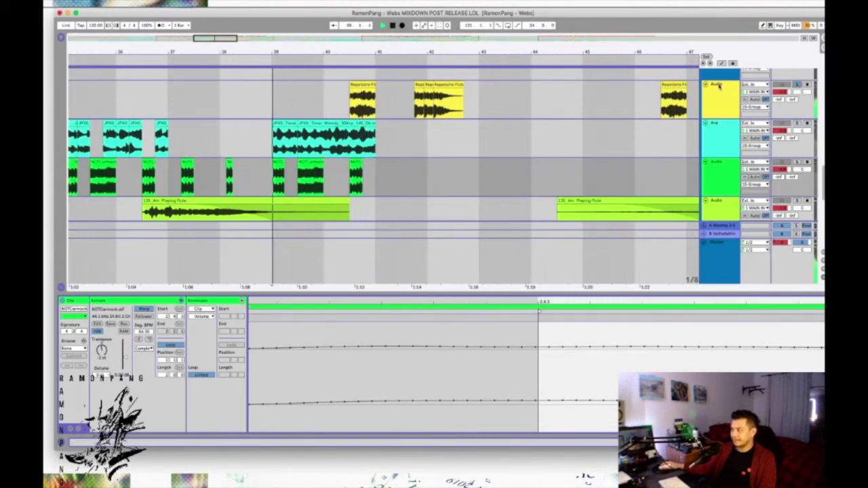
pyautogui.click(353, 102)
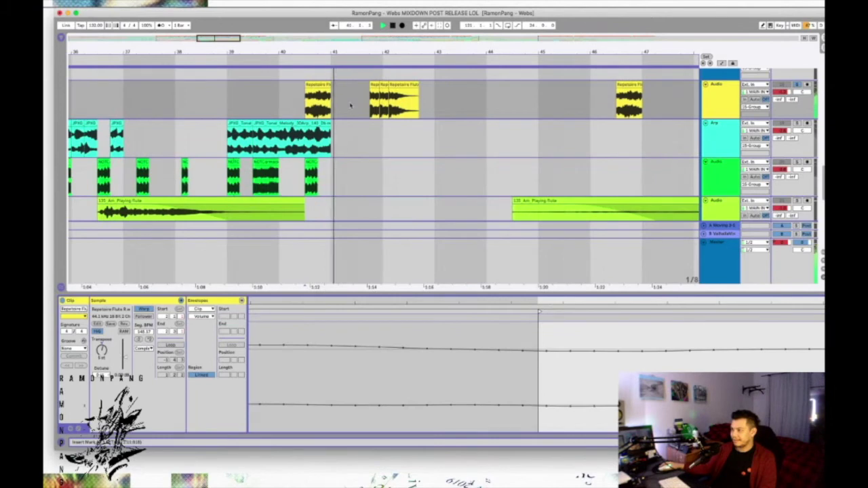
pyautogui.press('space')
pyautogui.scroll(1, 325, 107)
pyautogui.hscroll(-10, 156, 102)
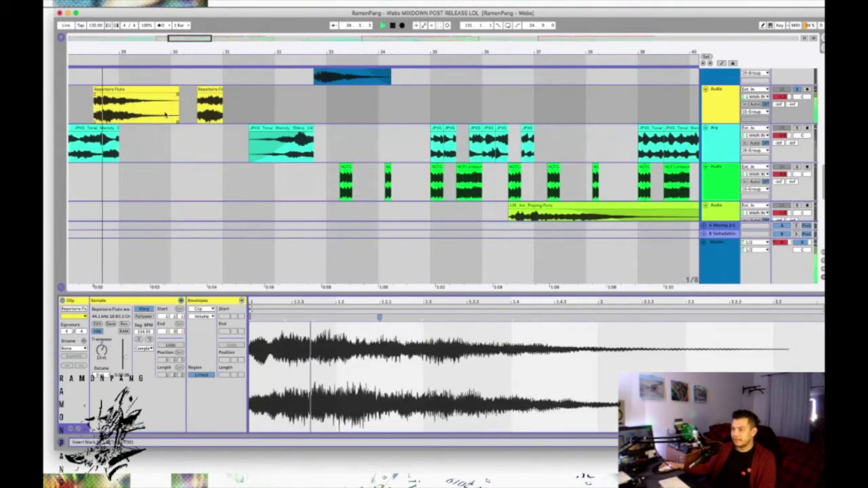
# Try extending the start of the Repertoire Flute clip before bar 41 back to about bar 39.3, play it and undo the extension
pyautogui.hscroll(3, 383, 177)
pyautogui.moveTo(573, 106); pyautogui.dragTo(467, 88)
pyautogui.click(558, 101)
pyautogui.press('space')
pyautogui.hscroll(3, 558, 104)
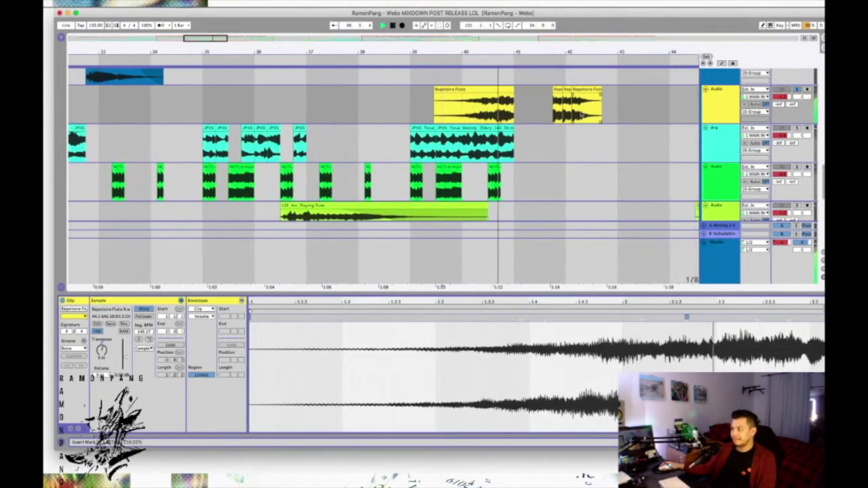
pyautogui.hotkey('ctrl', 'z')
pyautogui.hscroll(3, 557, 116)
pyautogui.press('space')
# Examine the melodic group's flute, arp and chopped audio clips from bar 41 up to the Breakdown
pyautogui.hscroll(1, 438, 150)
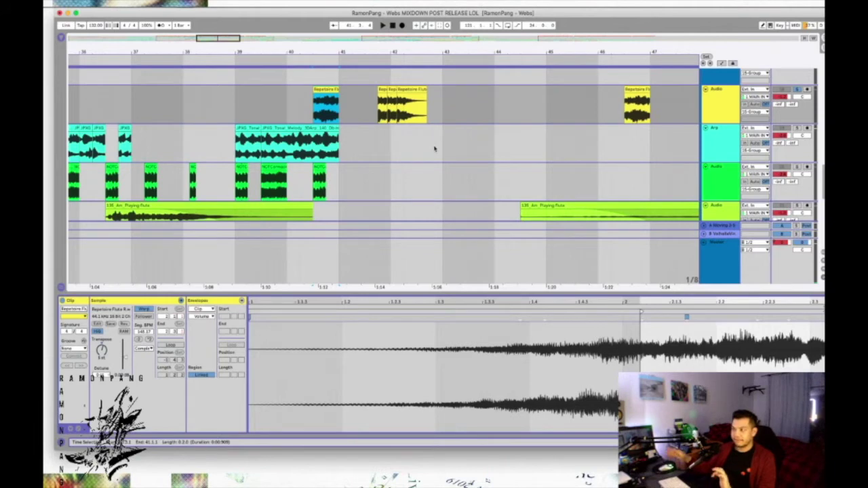
pyautogui.hscroll(2, 435, 148)
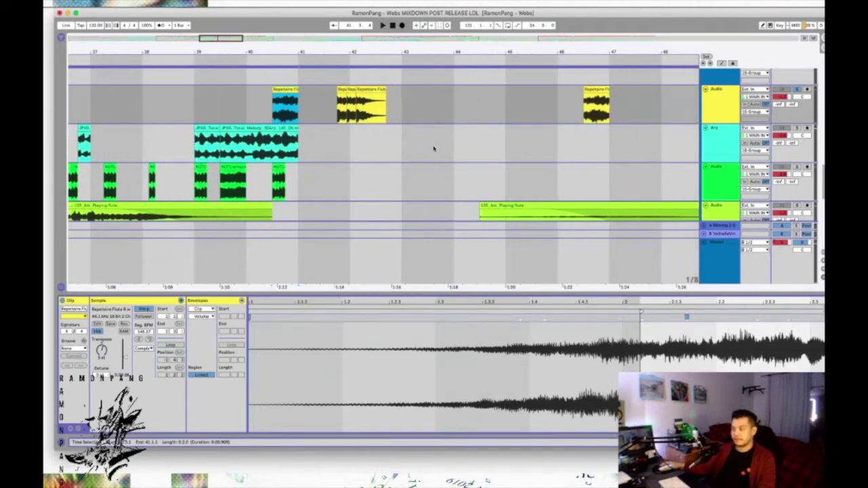
pyautogui.hscroll(2, 435, 149)
pyautogui.scroll(-2, 431, 149)
pyautogui.scroll(2, 428, 148)
pyautogui.click(428, 148)
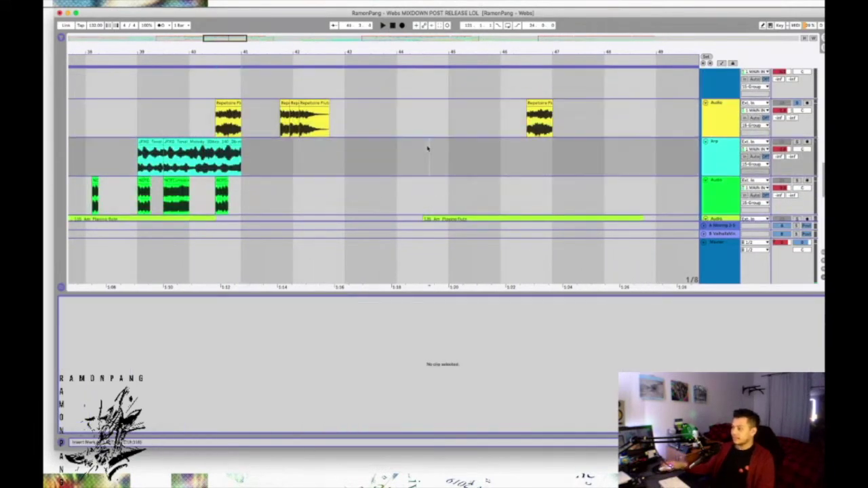
pyautogui.scroll(-3, 428, 148)
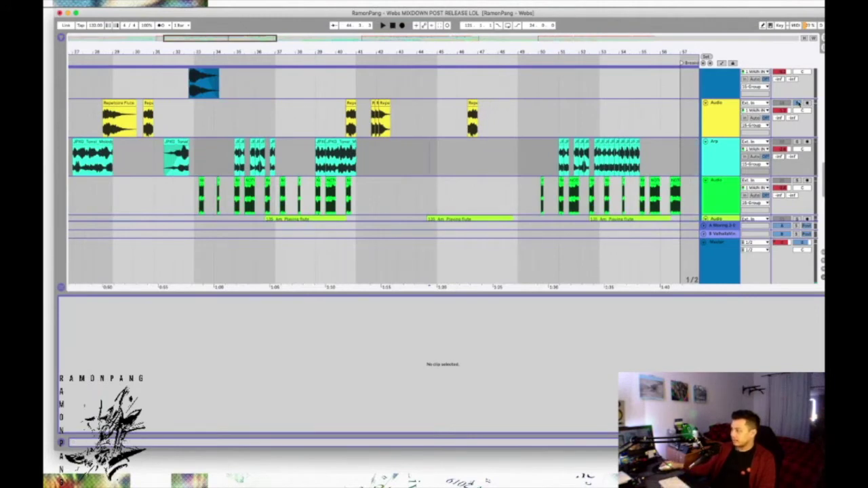
pyautogui.scroll(3, 549, 142)
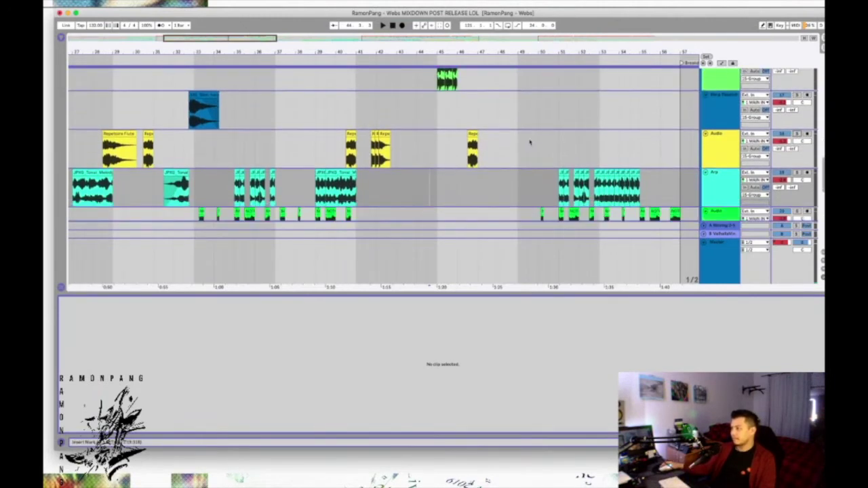
# Solo the Piano track and play its clip at bar 45
pyautogui.scroll(3, 502, 141)
pyautogui.click(447, 139)
pyautogui.press('space')
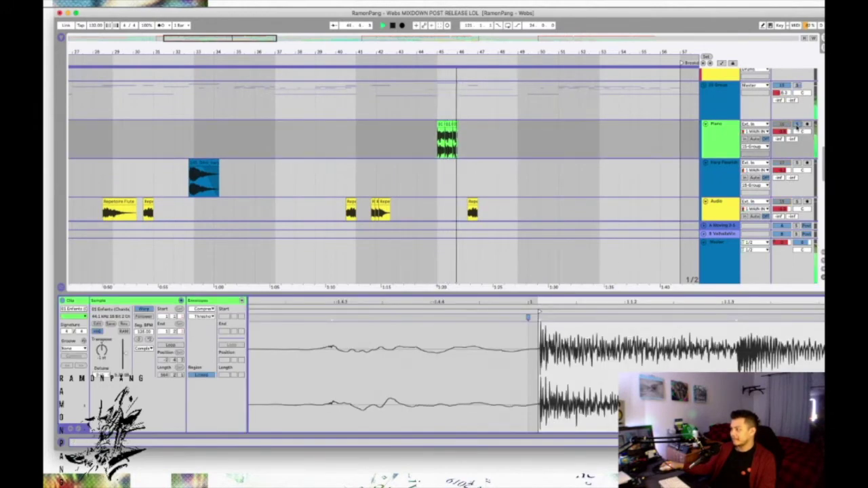
# Solo the Arp track and listen to its chopped clips from bar 51
pyautogui.scroll(-3, 610, 171)
pyautogui.hscroll(3, 591, 171)
pyautogui.scroll(-2, 577, 168)
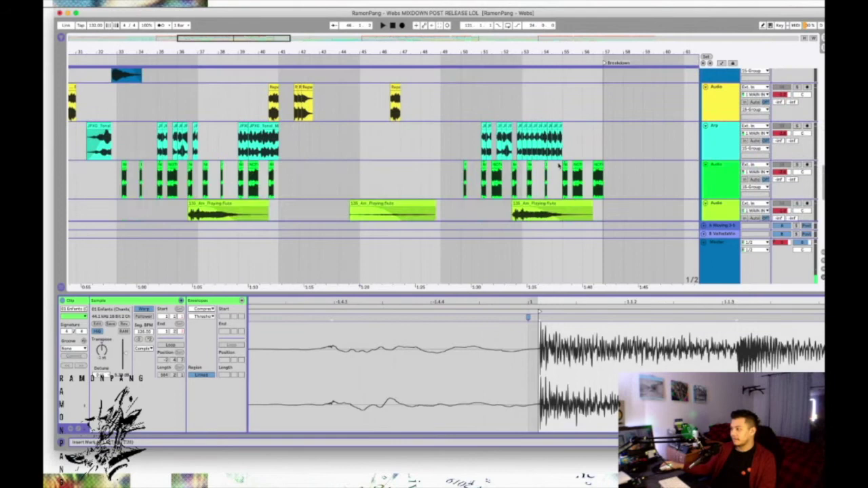
pyautogui.click(723, 134)
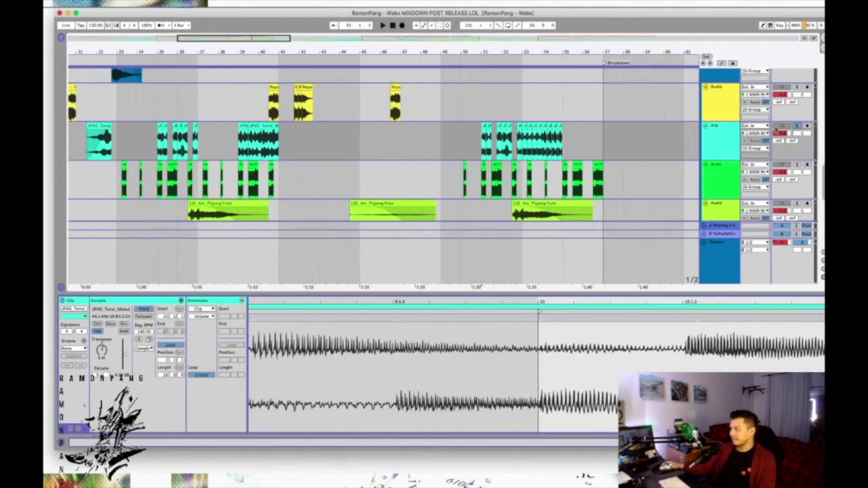
pyautogui.scroll(-2, 611, 169)
pyautogui.hscroll(4, 512, 156)
pyautogui.press('space')
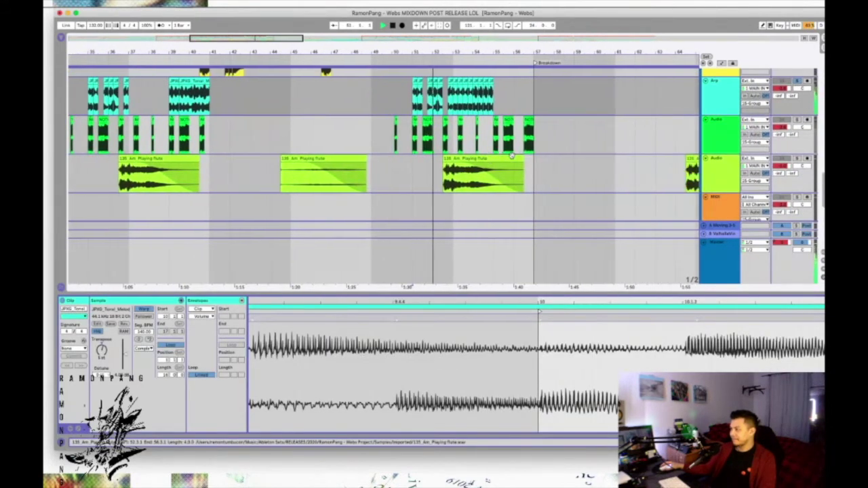
pyautogui.hscroll(2, 512, 156)
pyautogui.scroll(1, 512, 156)
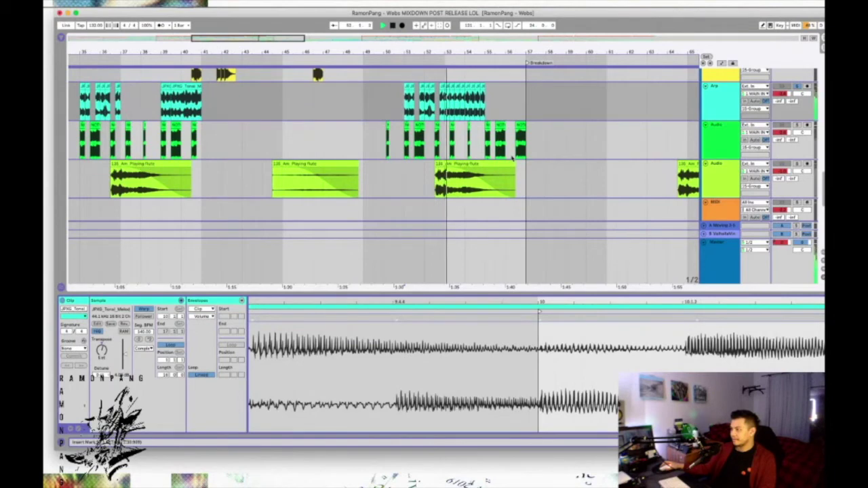
pyautogui.hscroll(1, 512, 156)
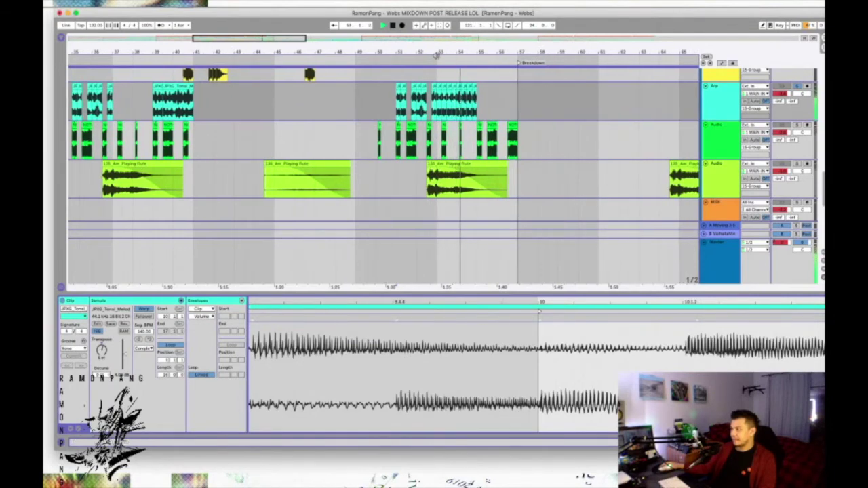
# Listen to the arp slices more closely from bar 53.4 and stop playback after the last slice at bar 55
pyautogui.moveTo(436, 56); pyautogui.dragTo(439, 86)
pyautogui.press('space')
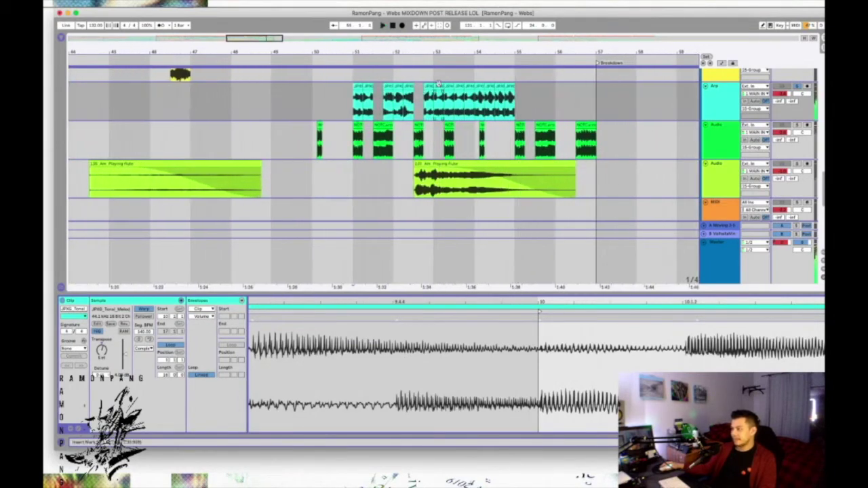
pyautogui.click(439, 87)
pyautogui.click(430, 110)
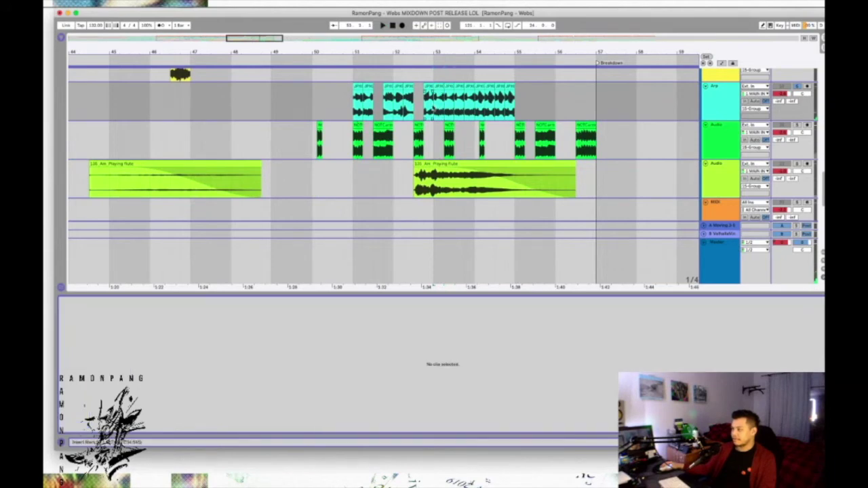
pyautogui.click(479, 95)
pyautogui.press('space')
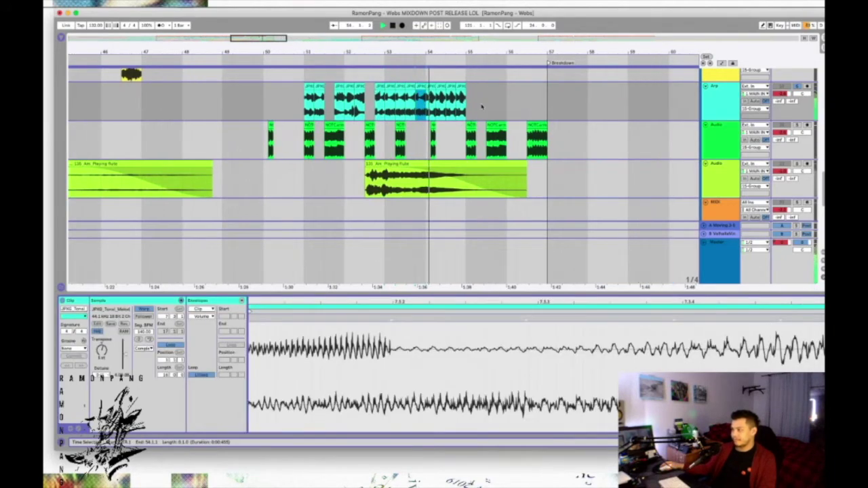
pyautogui.click(477, 122)
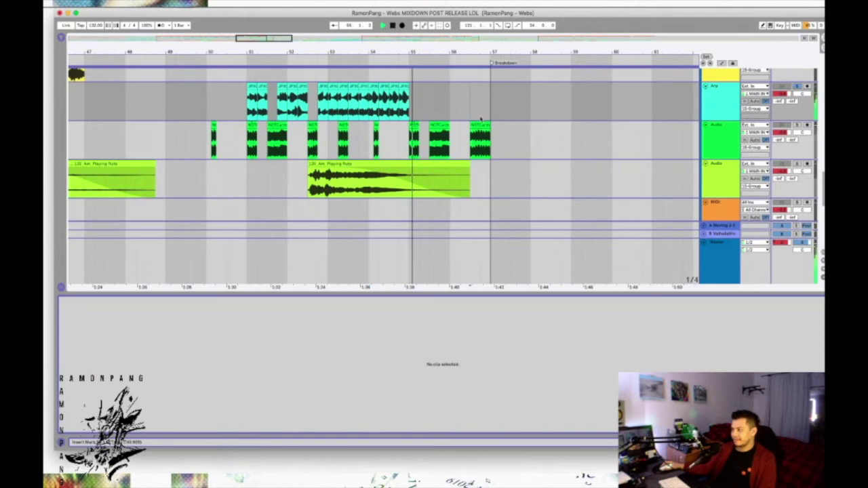
pyautogui.press('space')
# Hide the clip detail view to show more tracks across Drop A and the Breakdown
pyautogui.scroll(-5, 456, 126)
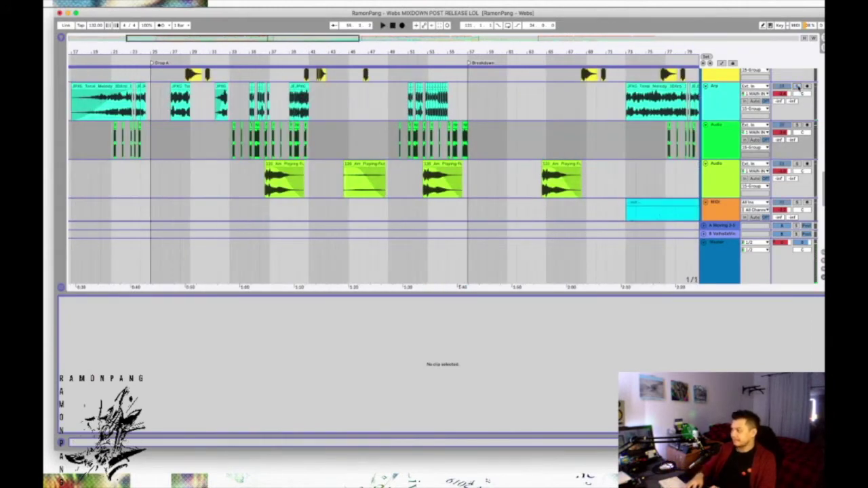
pyautogui.press('super+alt+l')
pyautogui.hscroll(5, 585, 267)
pyautogui.scroll(-5, 488, 242)
# Solo the Playing Flute track and play its clip in the Breakdown from about bar 64.3
pyautogui.click(488, 242)
pyautogui.press('space')
pyautogui.scroll(5, 488, 240)
pyautogui.hscroll(1, 488, 240)
pyautogui.press('space')
pyautogui.click(482, 257)
pyautogui.moveTo(479, 59); pyautogui.dragTo(458, 288)
pyautogui.press('space')
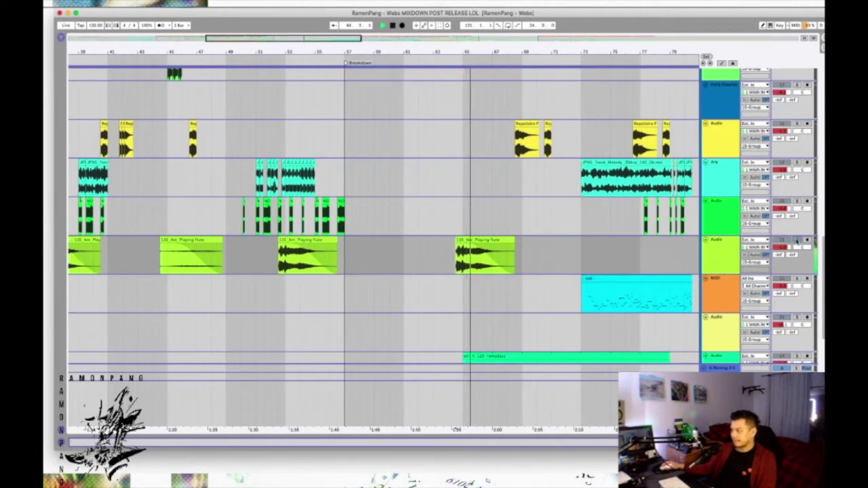
# Solo the teal MIDI track below the Breakdown's other melodic tracks, view its Serum device chain, and hide the device view
pyautogui.hscroll(5, 505, 255)
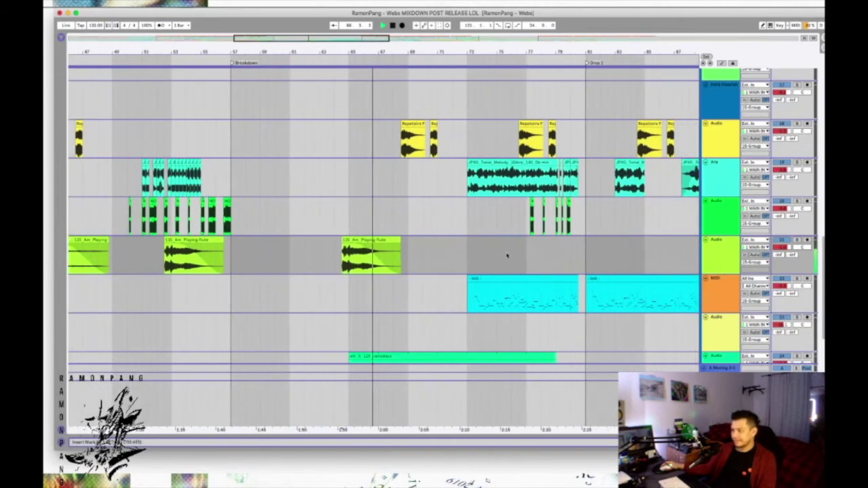
pyautogui.hscroll(-1, 503, 251)
pyautogui.scroll(-5, 481, 248)
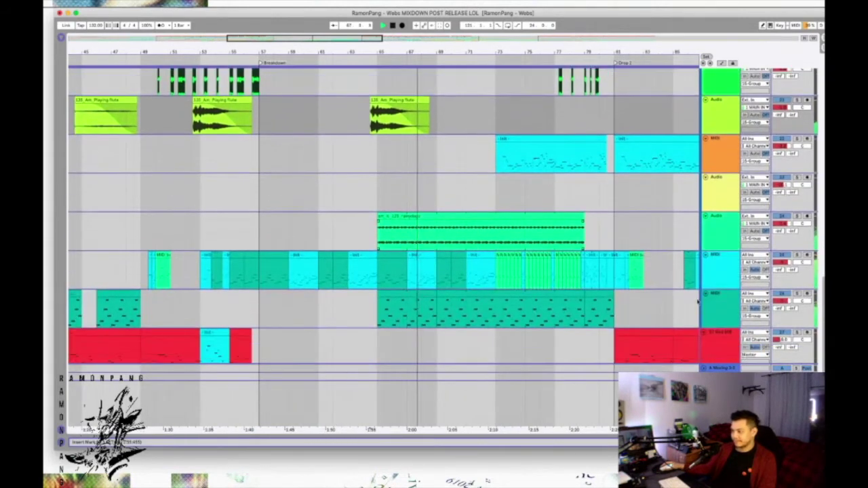
pyautogui.click(799, 293)
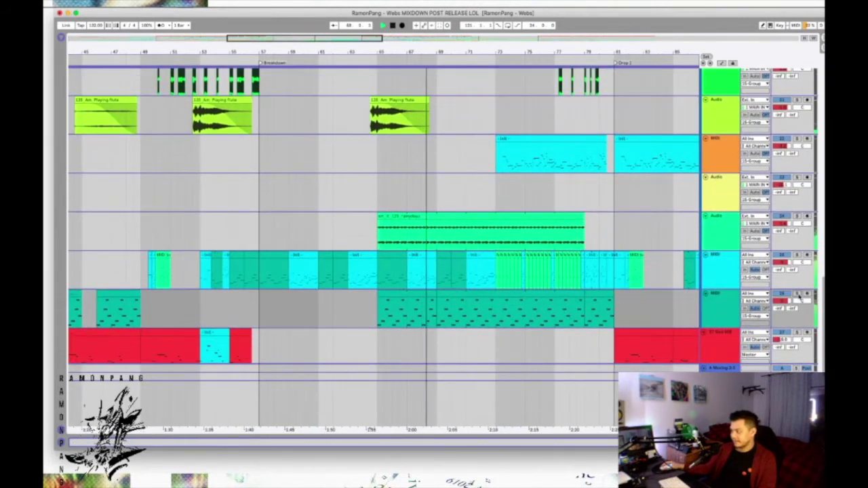
pyautogui.doubleClick(722, 298)
pyautogui.scroll(-3, 502, 184)
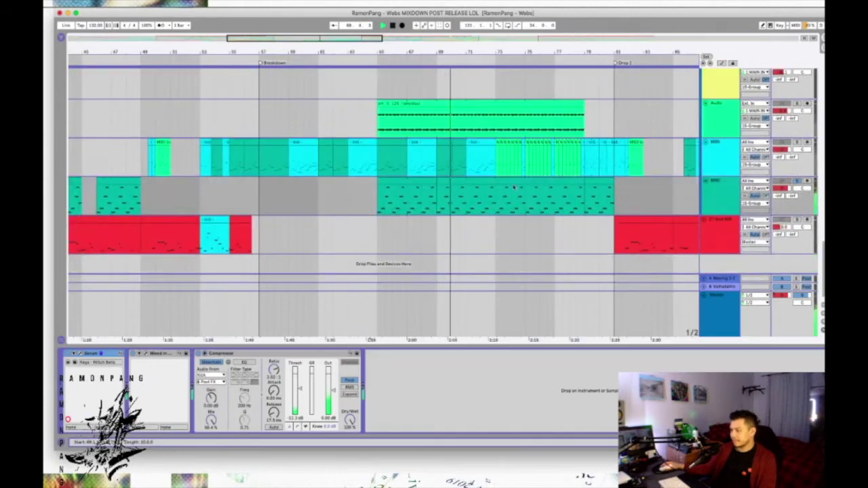
pyautogui.press('super+alt+l')
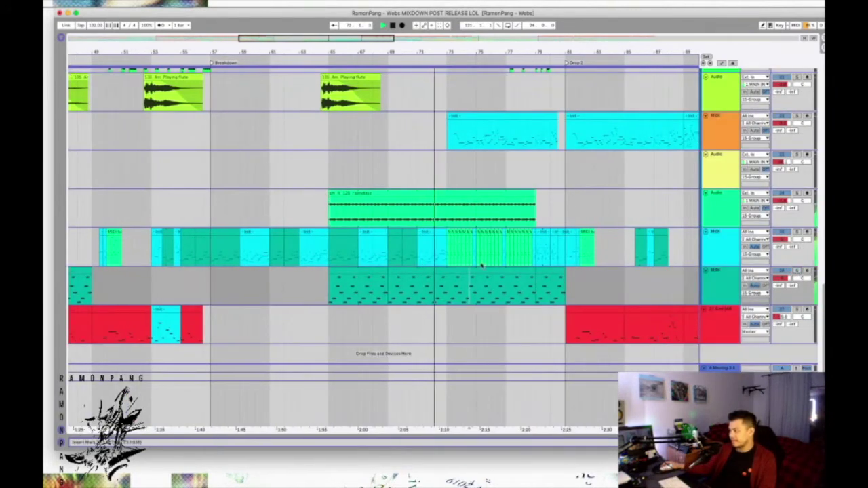
# Examine the melodic and percussion tracks in the Breakdown's second half while it plays from about bar 73
pyautogui.scroll(2, 483, 267)
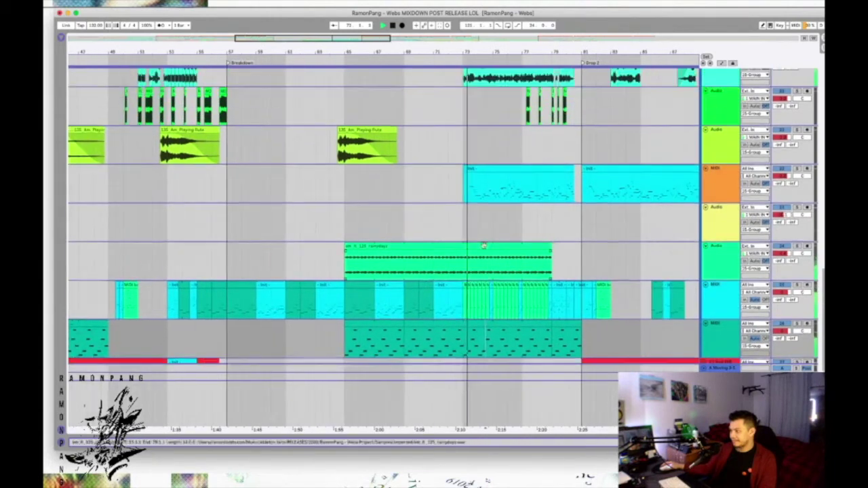
pyautogui.hscroll(2, 483, 246)
pyautogui.hscroll(2, 491, 245)
pyautogui.scroll(5, 482, 246)
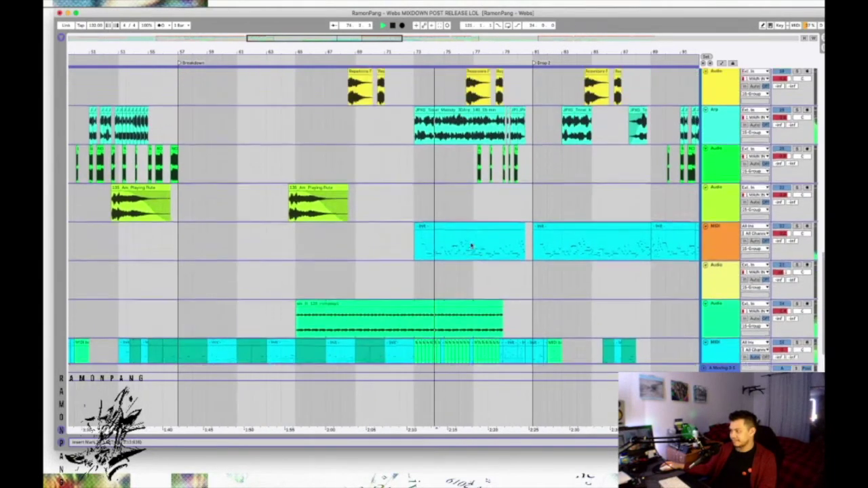
pyautogui.hscroll(3, 466, 247)
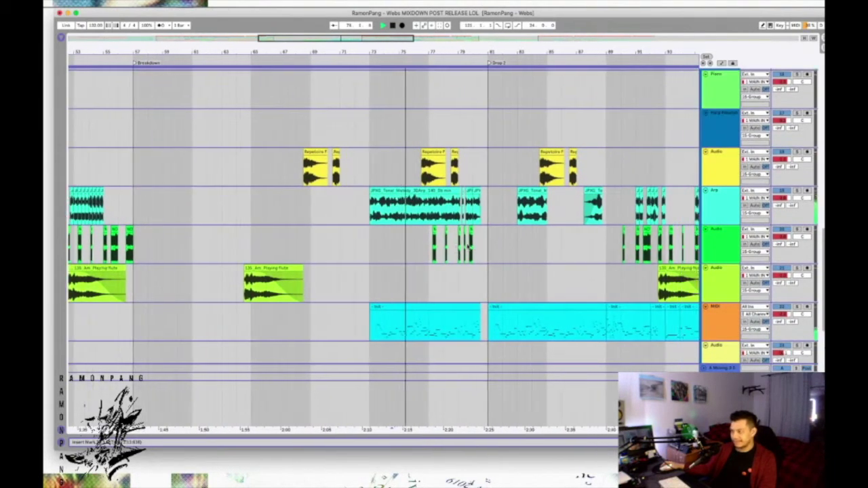
pyautogui.scroll(3, 392, 239)
pyautogui.scroll(8, 392, 237)
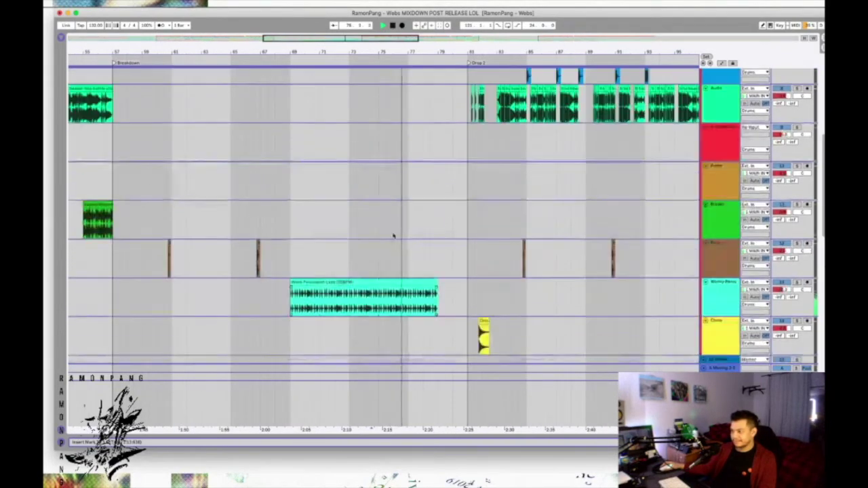
pyautogui.scroll(-5, 394, 233)
pyautogui.scroll(-12, 394, 234)
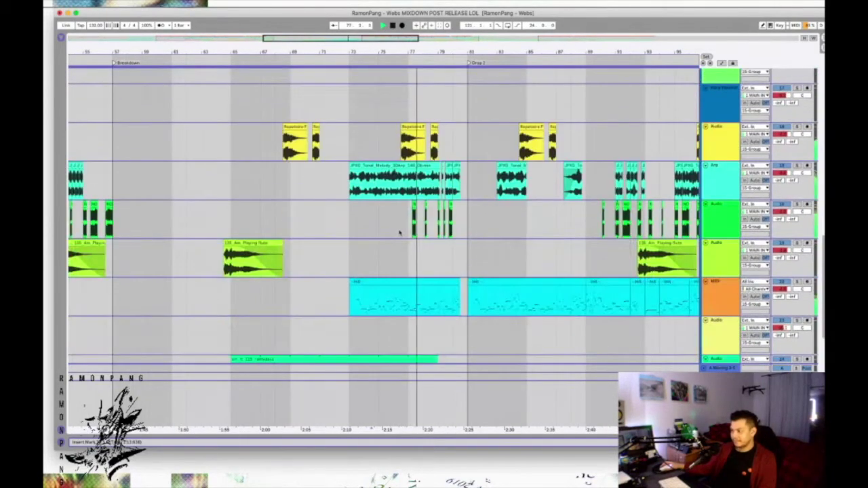
# Follow the lower melodic tracks during playback from about bar 78 across the drop at bar 81
pyautogui.hscroll(4, 424, 237)
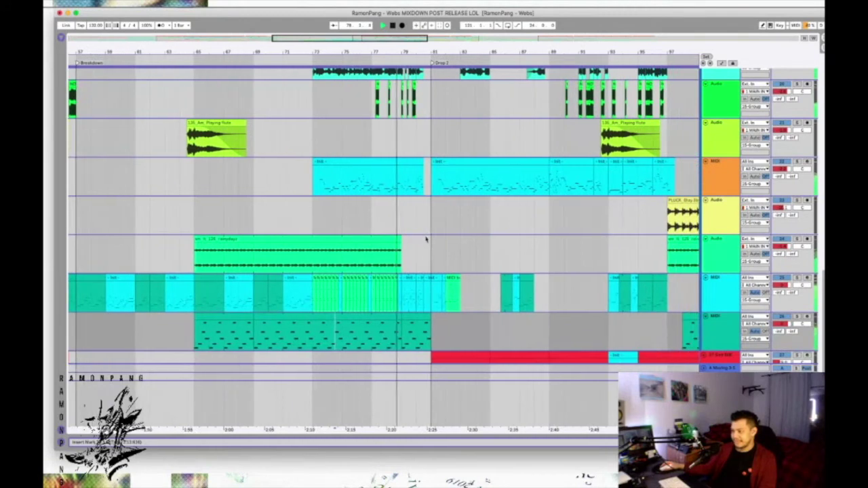
pyautogui.scroll(-1, 426, 236)
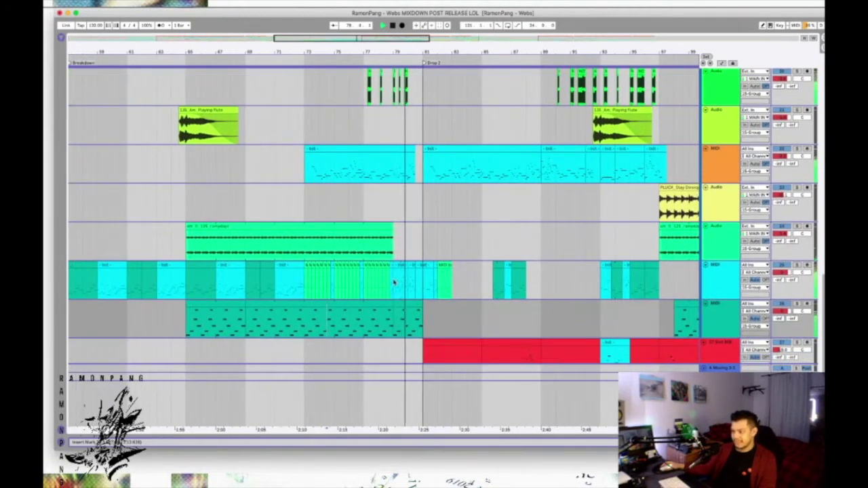
pyautogui.hscroll(2, 395, 281)
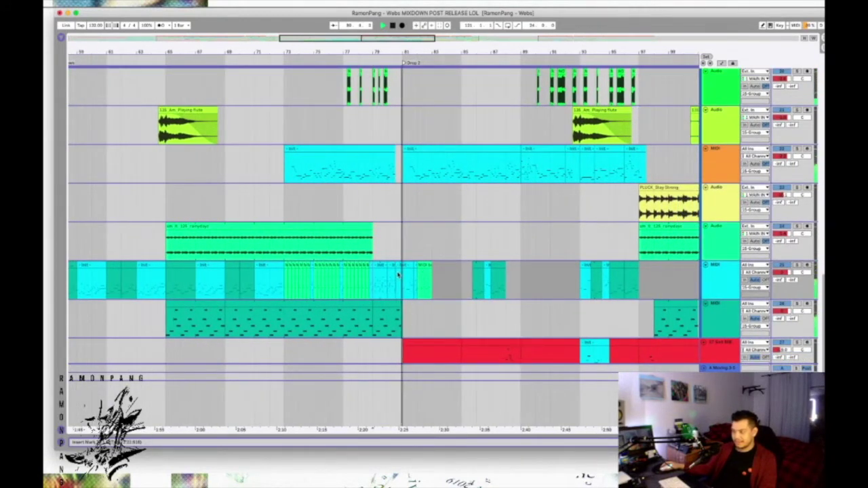
pyautogui.hscroll(2, 400, 273)
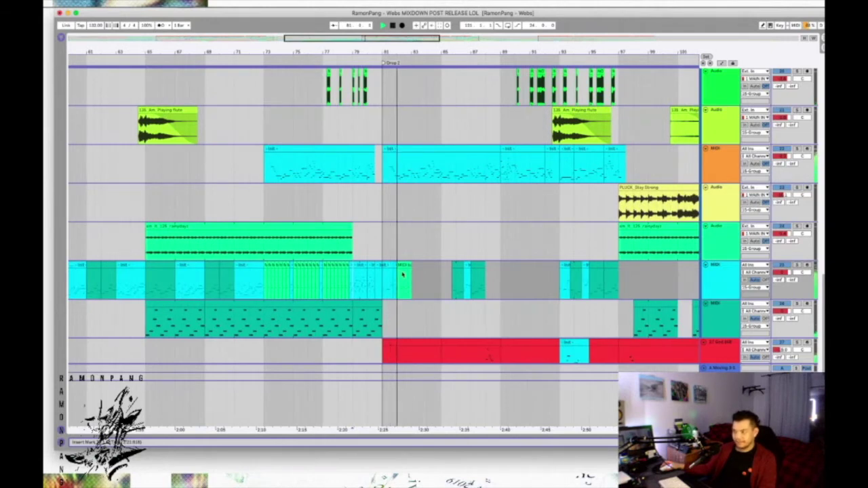
pyautogui.hscroll(2, 402, 273)
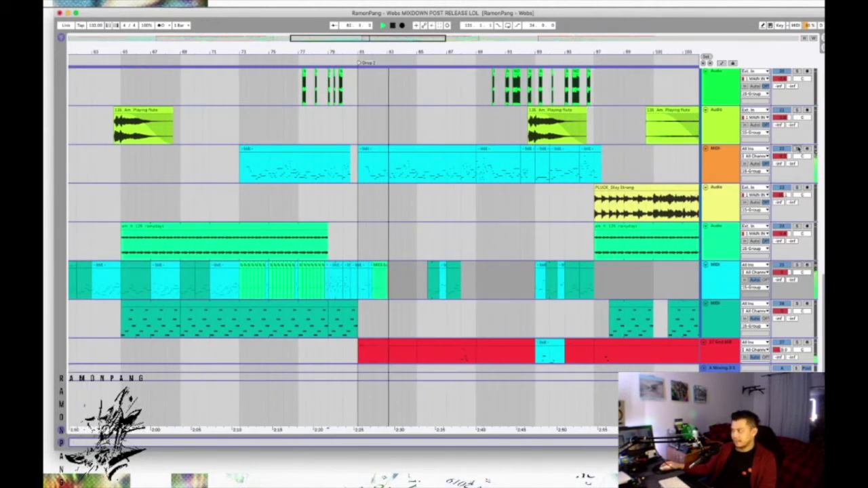
# Solo the orange MIDI track and open the notes of its clip that starts at bar 81
pyautogui.click(365, 173)
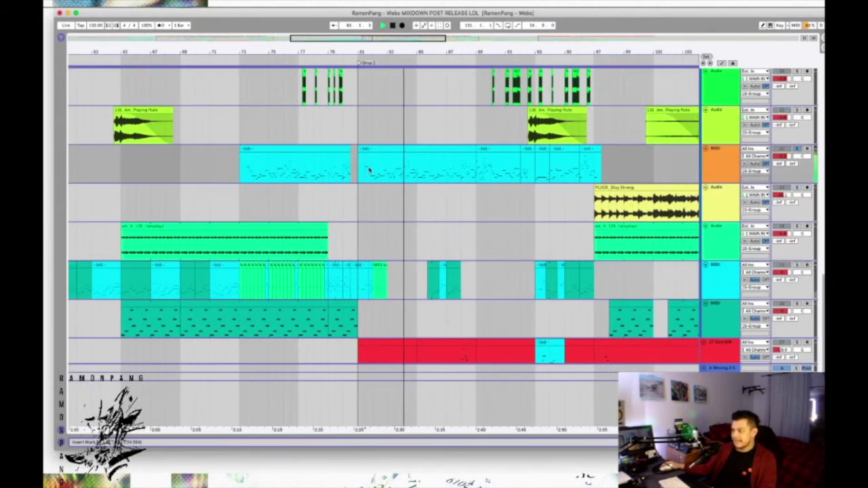
pyautogui.scroll(1, 370, 171)
pyautogui.doubleClick(380, 195)
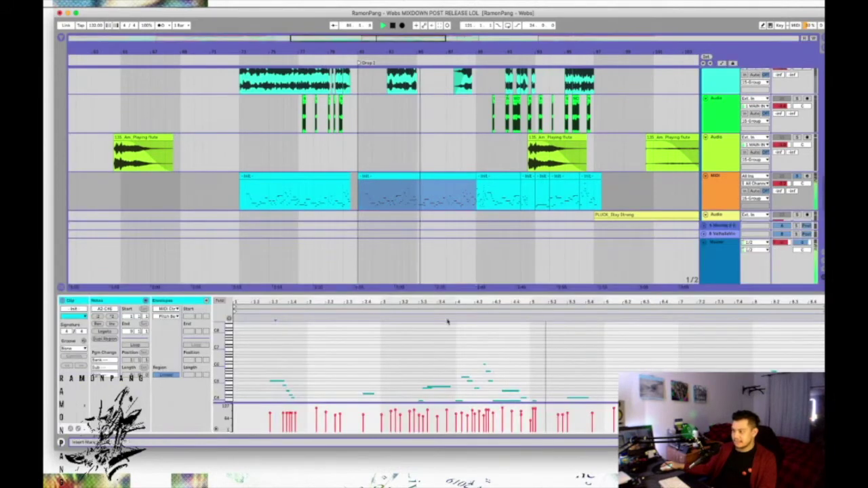
# Show the orange MIDI track's device chain and inspect its Serum LD_Ocarina patch, closing the plugin window at the end
pyautogui.doubleClick(723, 194)
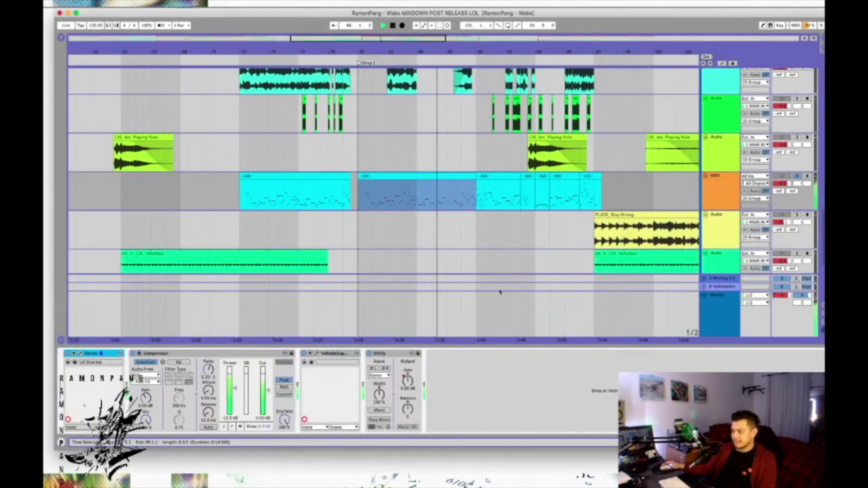
pyautogui.click(414, 173)
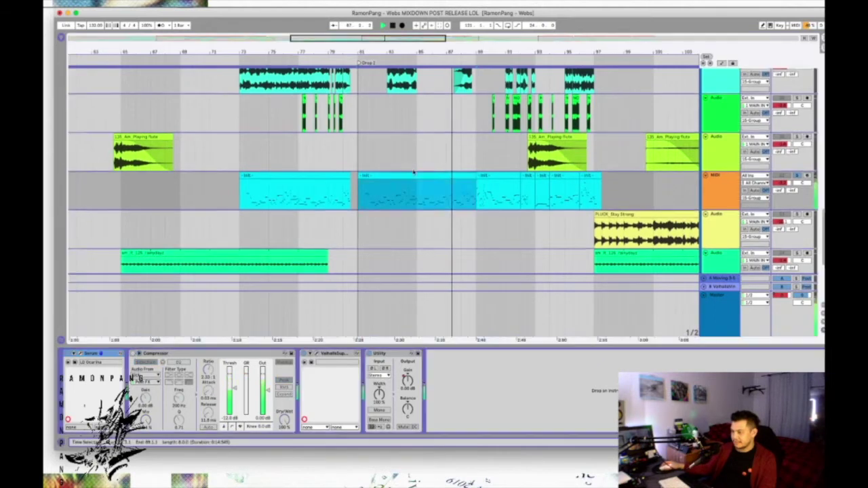
pyautogui.scroll(-1, 434, 223)
pyautogui.hscroll(2, 434, 223)
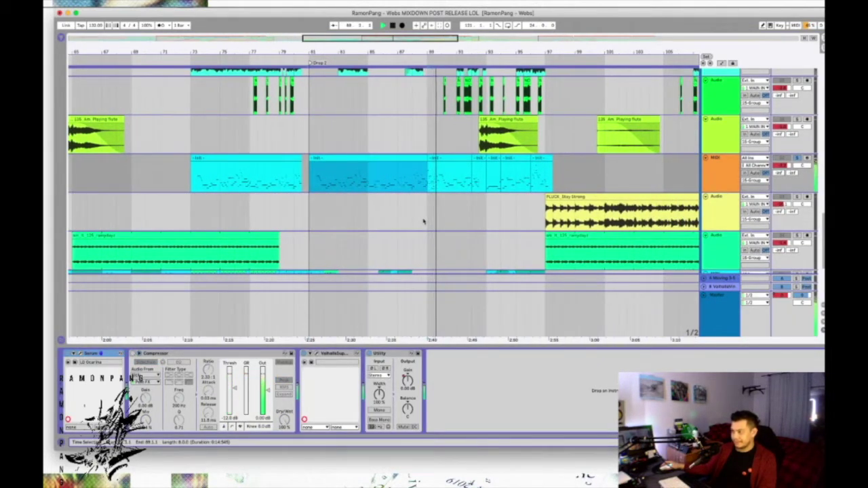
pyautogui.hscroll(1, 425, 219)
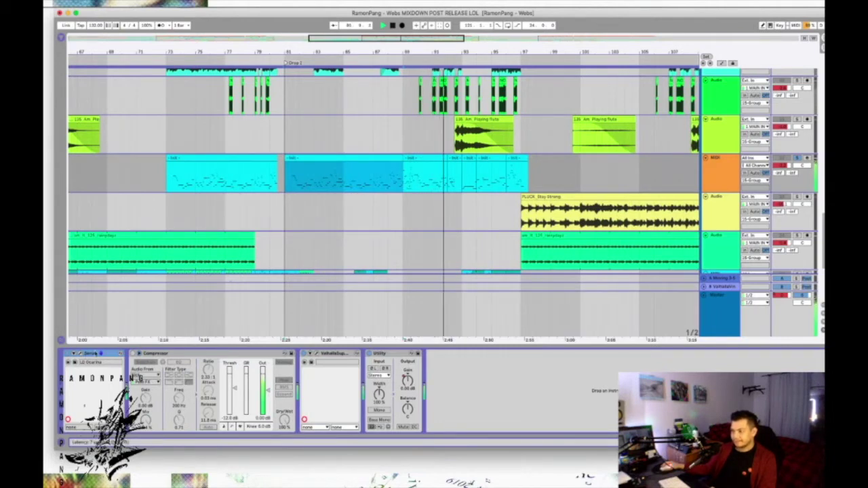
pyautogui.click(81, 354)
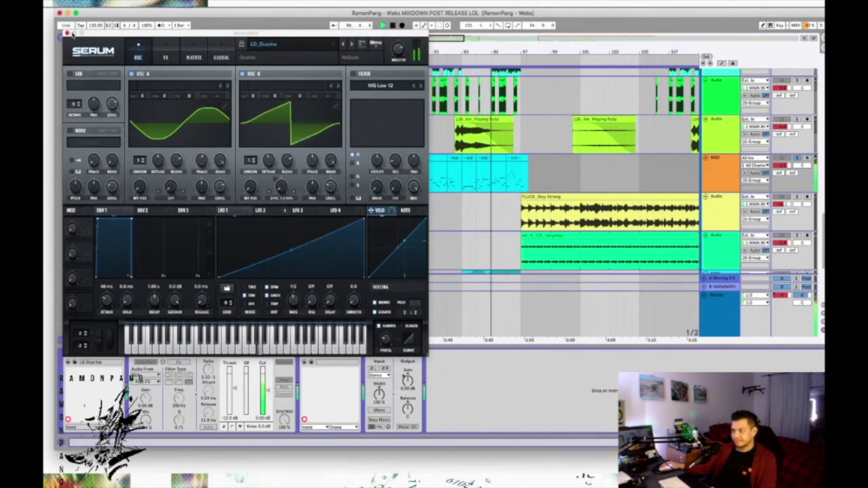
pyautogui.click(68, 32)
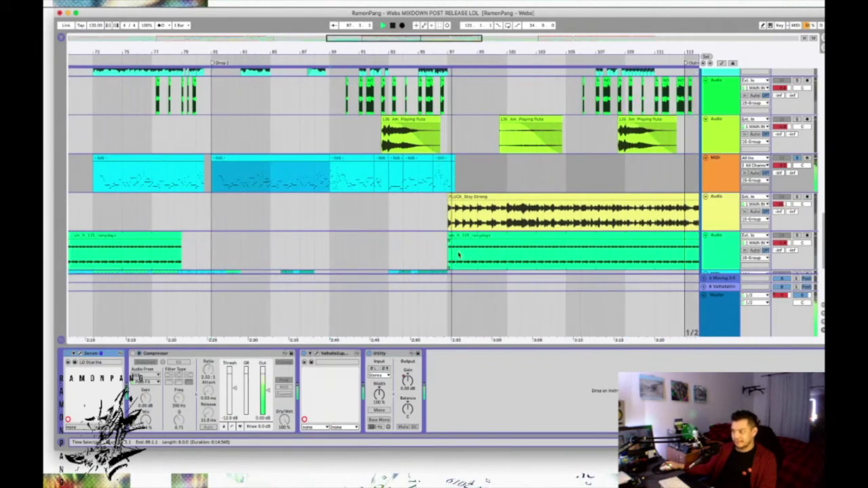
# Stop playback, open the orange track's MIDI clip at bar 81, and enlarge the note editor to show more of its pitch range
pyautogui.click(330, 178)
pyautogui.scroll(10, 216, 51)
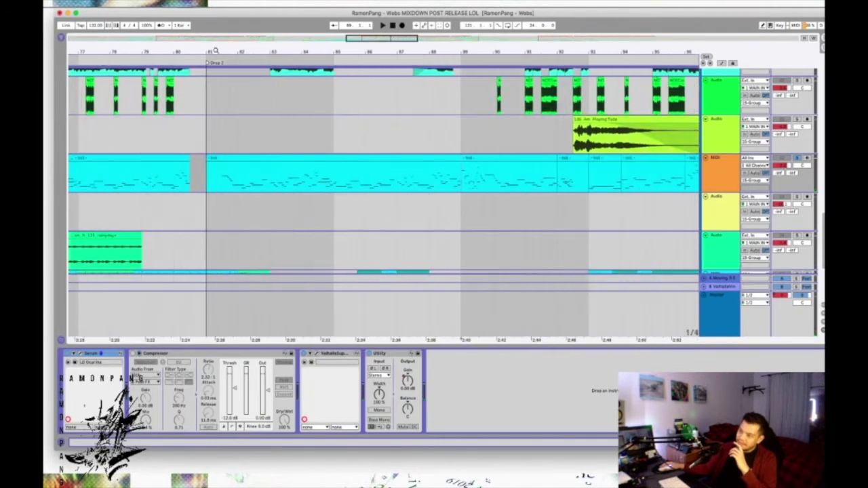
pyautogui.scroll(-2, 215, 51)
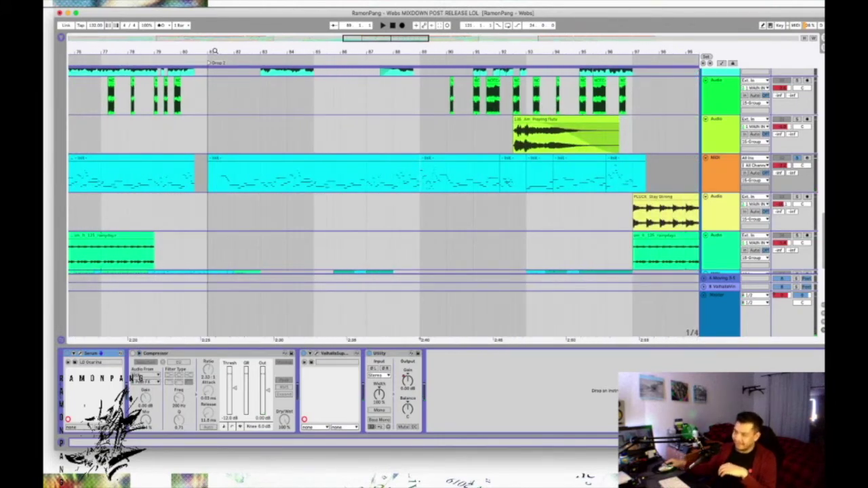
pyautogui.click(231, 158)
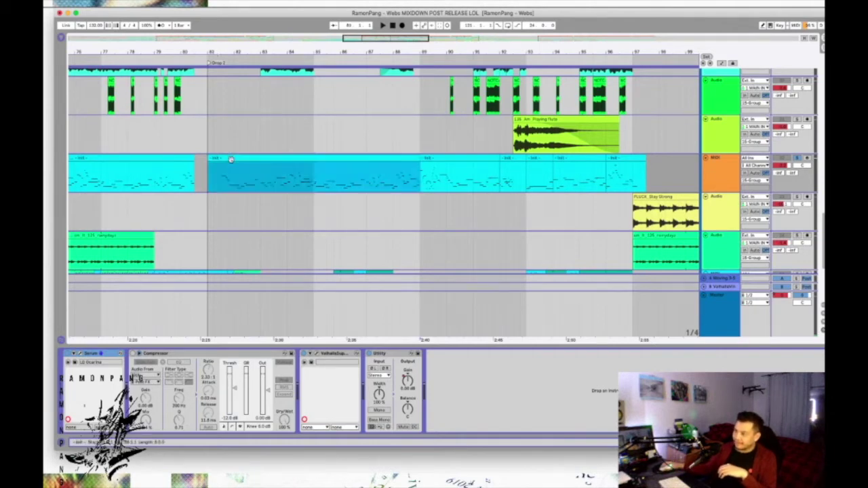
pyautogui.click(220, 182)
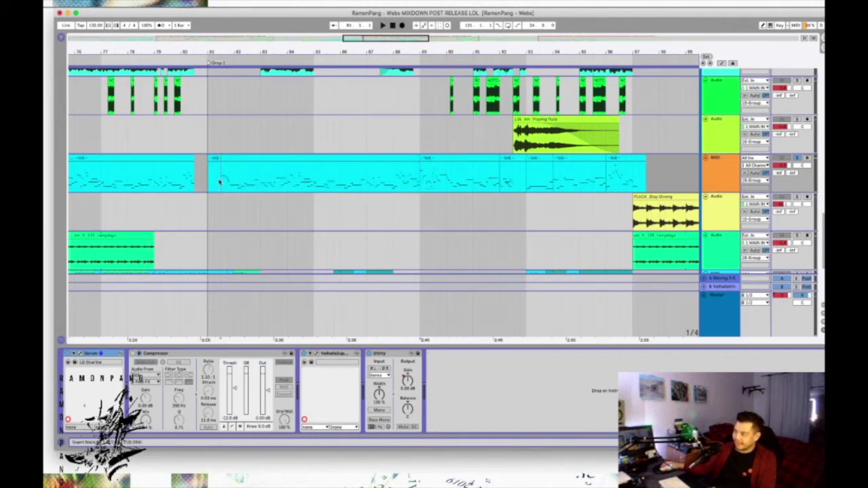
pyautogui.click(239, 160)
pyautogui.moveTo(323, 292); pyautogui.dragTo(312, 219)
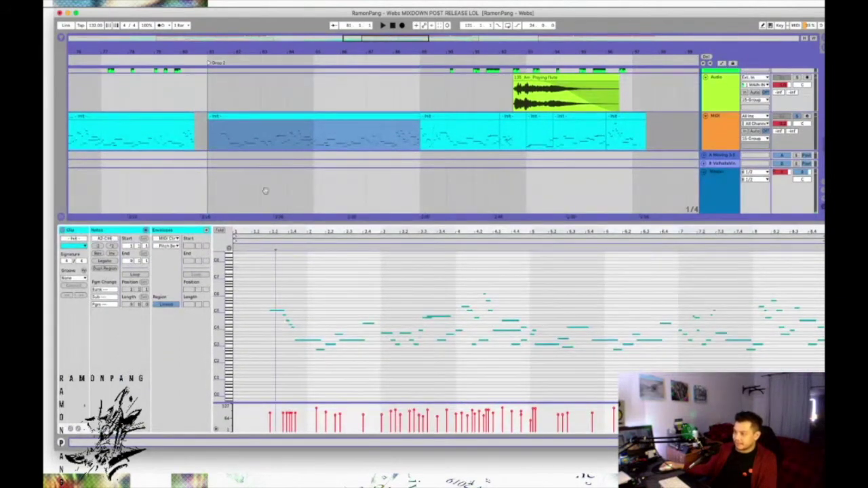
# Play the opening notes of the orange track's clip from bar 81 in short passages, stopping to examine the melody
pyautogui.hscroll(-5, 263, 217)
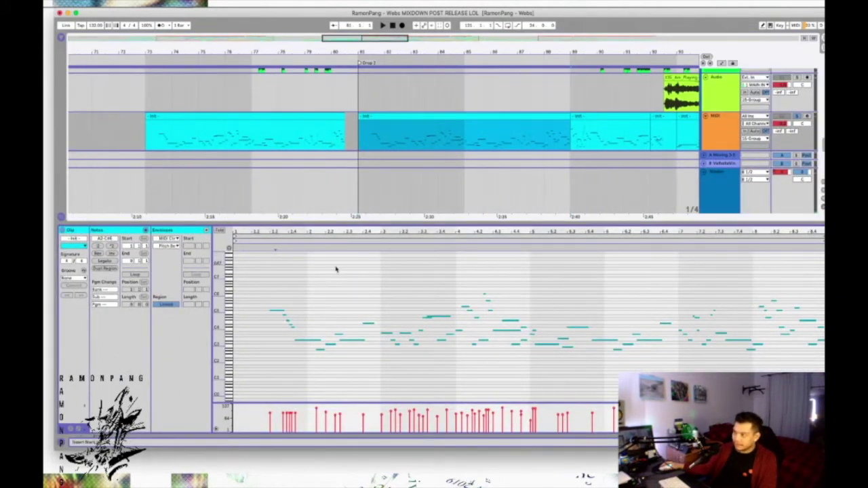
pyautogui.click(338, 301)
pyautogui.press('space')
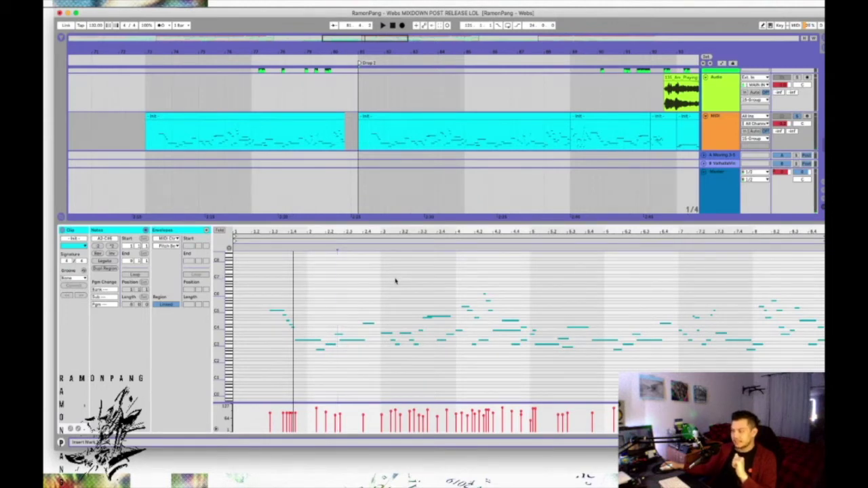
pyautogui.press('space')
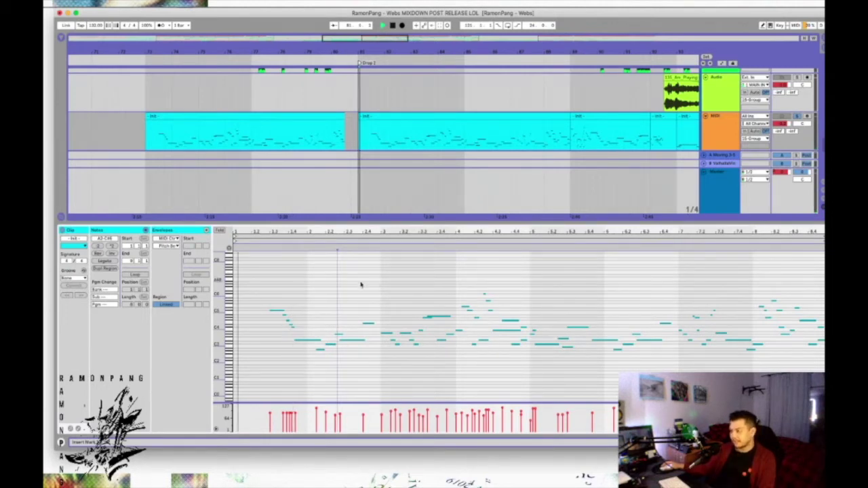
pyautogui.press('space')
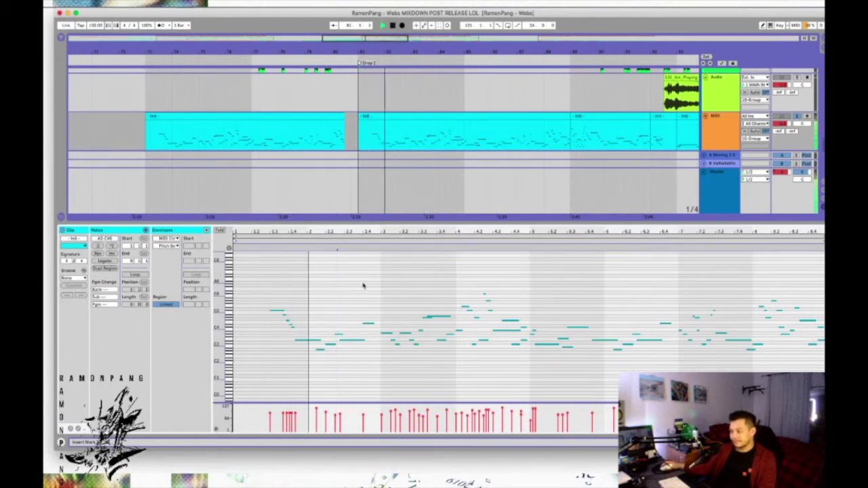
pyautogui.press('space')
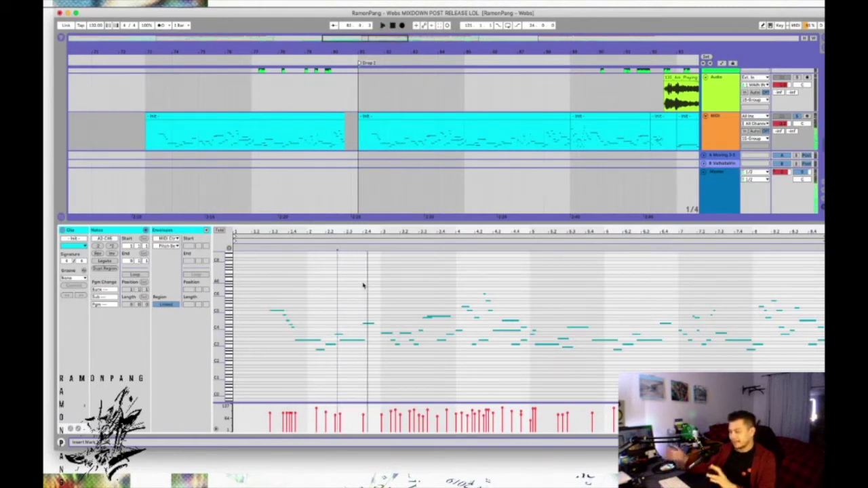
# Play the orange track's clip from its opening notes and transpose the notes from about 5.4 to 6.3 up two octaves
pyautogui.click(399, 242)
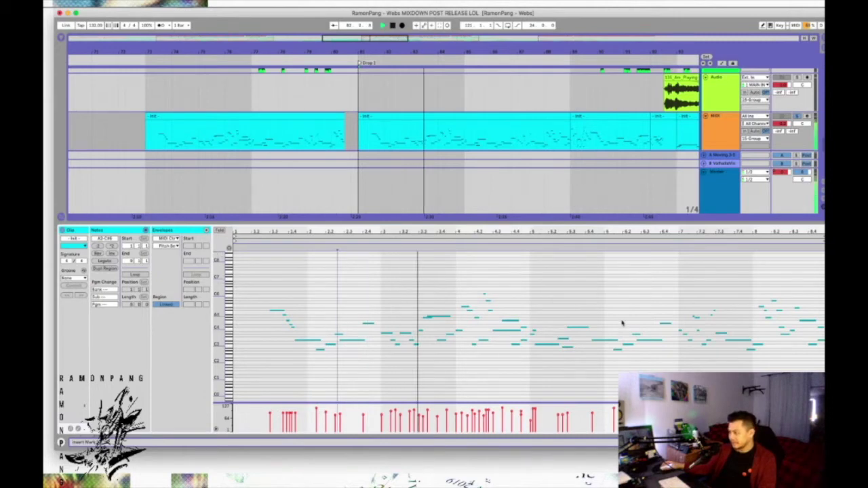
pyautogui.moveTo(622, 324); pyautogui.dragTo(614, 357)
pyautogui.hotkey('shift', 'Up')
# Transpose the raised phrase's last long note down two octaves to E3, and raise the run of notes around 8.2 one octave
pyautogui.moveTo(671, 300); pyautogui.dragTo(649, 321)
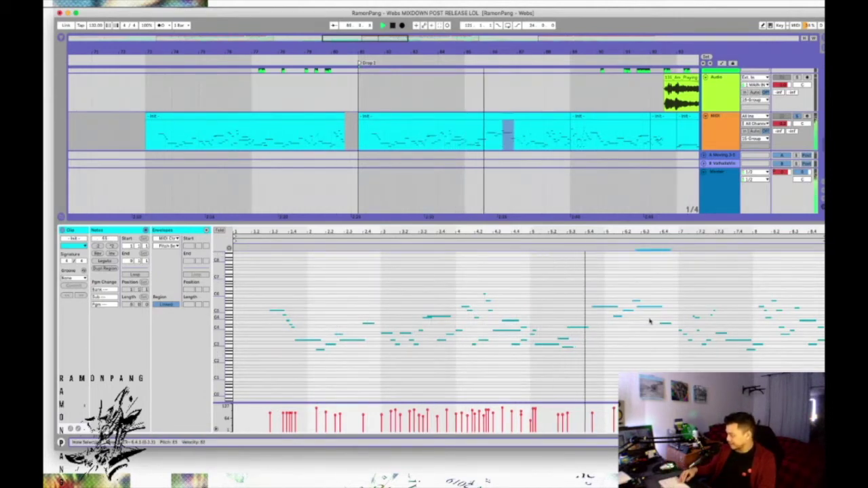
pyautogui.hotkey('shift', 'Down')
pyautogui.hotkey('shift', 'Down')
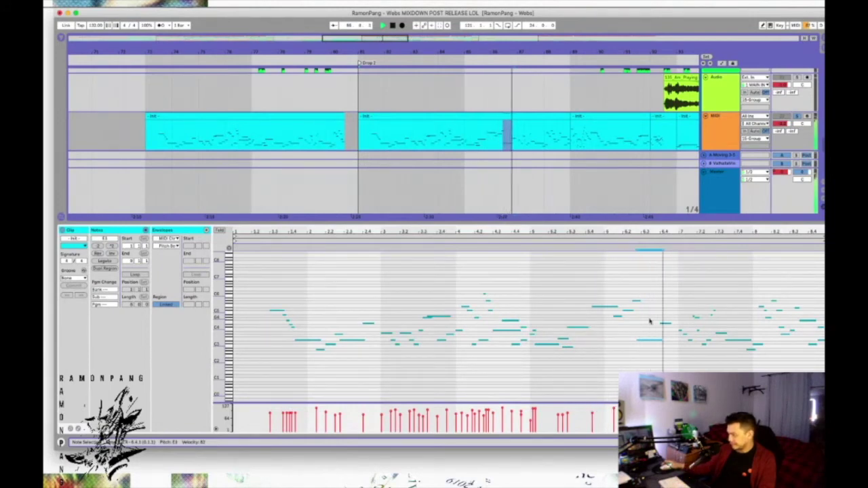
pyautogui.moveTo(800, 296); pyautogui.dragTo(771, 327)
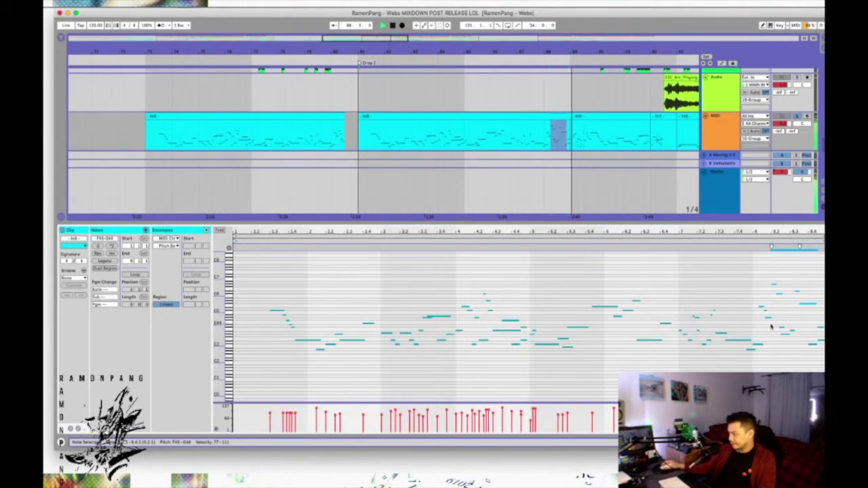
# Stop playback, open the orange track's short MIDI clip at bar 92, and hide the note editor after viewing it
pyautogui.hscroll(5, 570, 159)
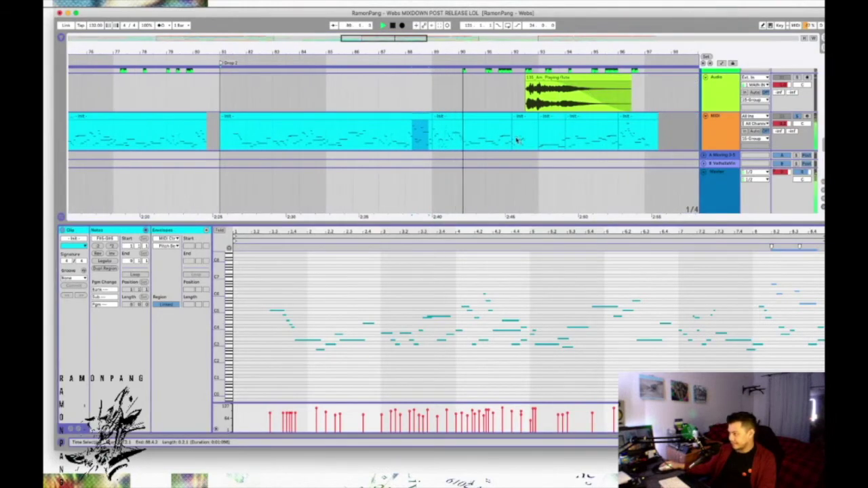
pyautogui.click(516, 141)
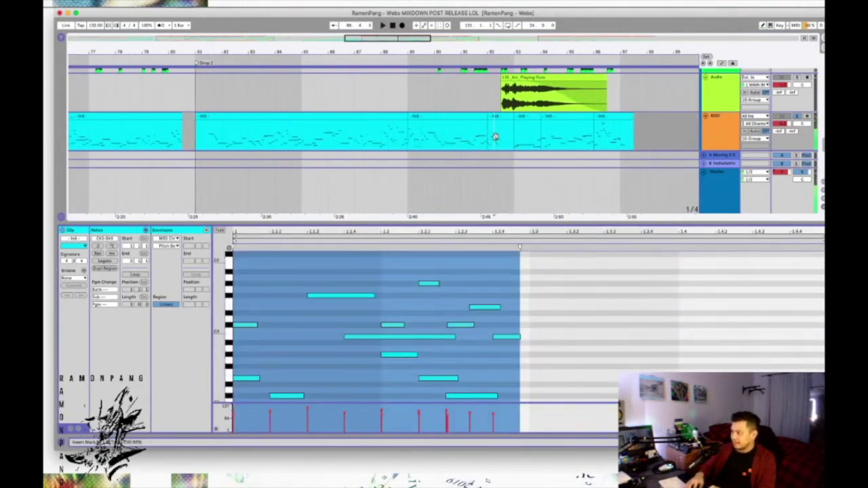
pyautogui.press('super+alt+l')
# Solo the yellow audio track and play its PLUCK_Stay Strong clip from bar 97
pyautogui.press('-')
pyautogui.scroll(3, 502, 170)
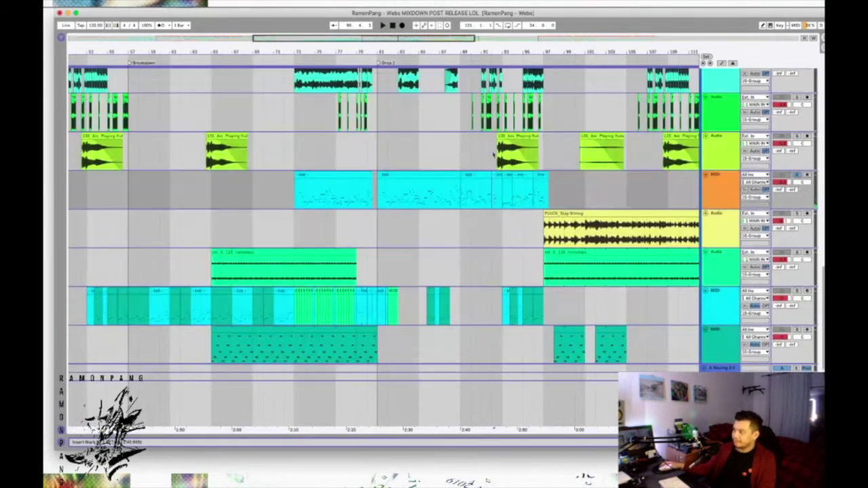
pyautogui.hscroll(3, 511, 199)
pyautogui.scroll(2, 512, 199)
pyautogui.hscroll(2, 459, 242)
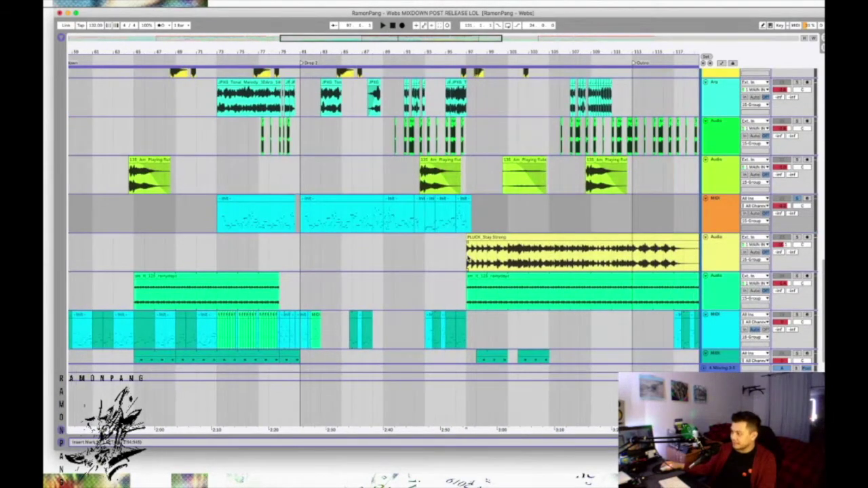
pyautogui.click(475, 261)
pyautogui.press('space')
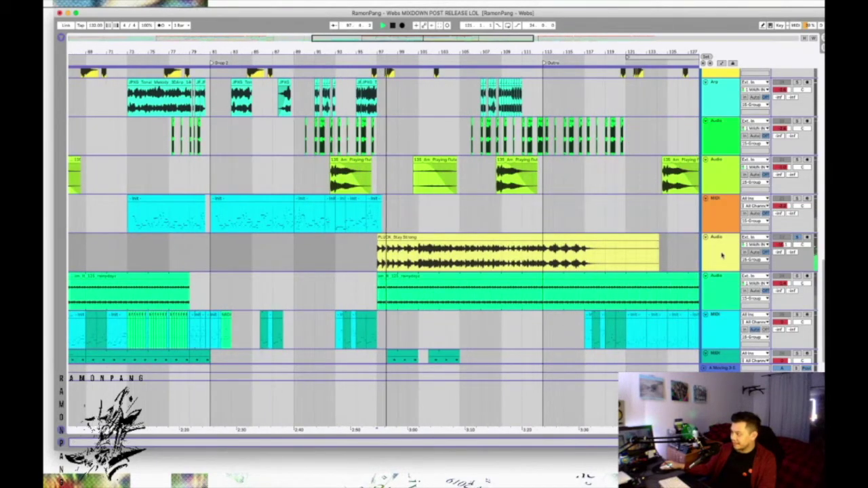
# Show the yellow audio track's device chain, hide it again, and stop playback after listening to the pluck clip
pyautogui.doubleClick(723, 255)
pyautogui.scroll(-3, 723, 255)
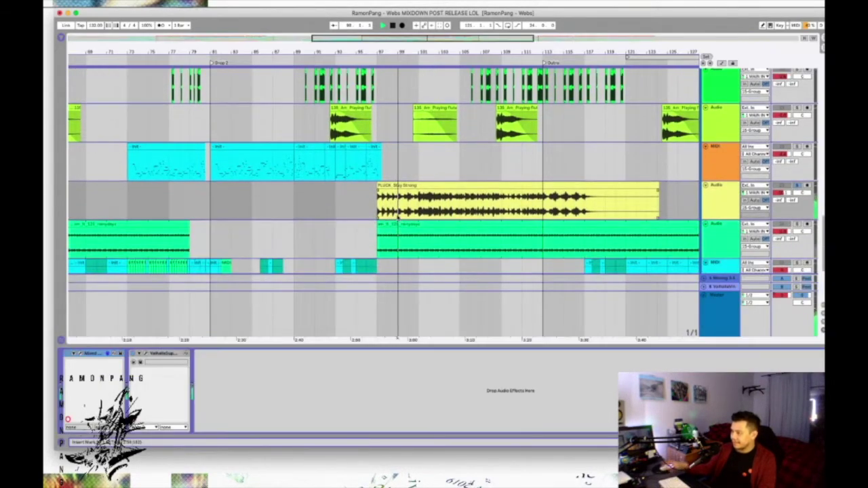
pyautogui.hotkey('shift', 'Tab')
pyautogui.scroll(3, 398, 428)
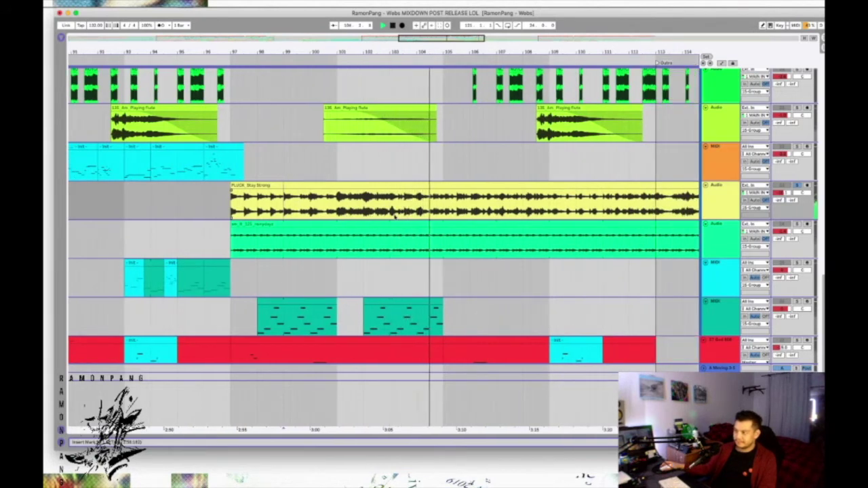
pyautogui.press('space')
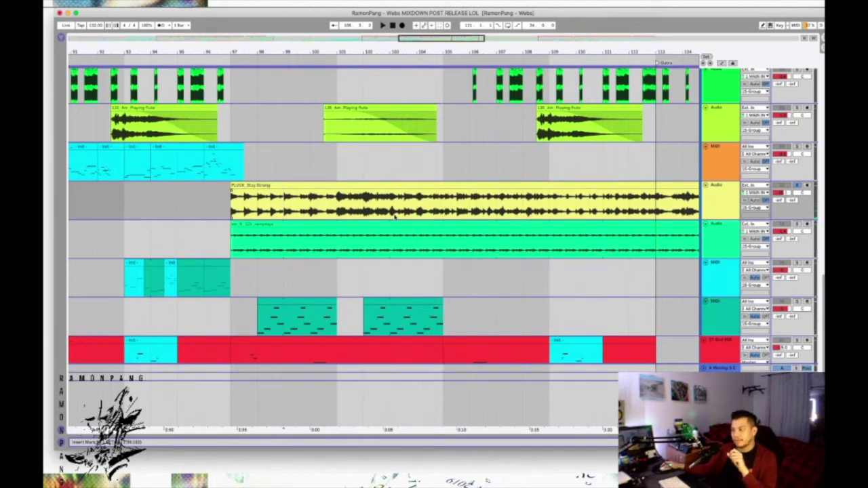
# Extend the start of the PLUCK_Stay Strong clip back to bar 89
pyautogui.scroll(-1, 394, 215)
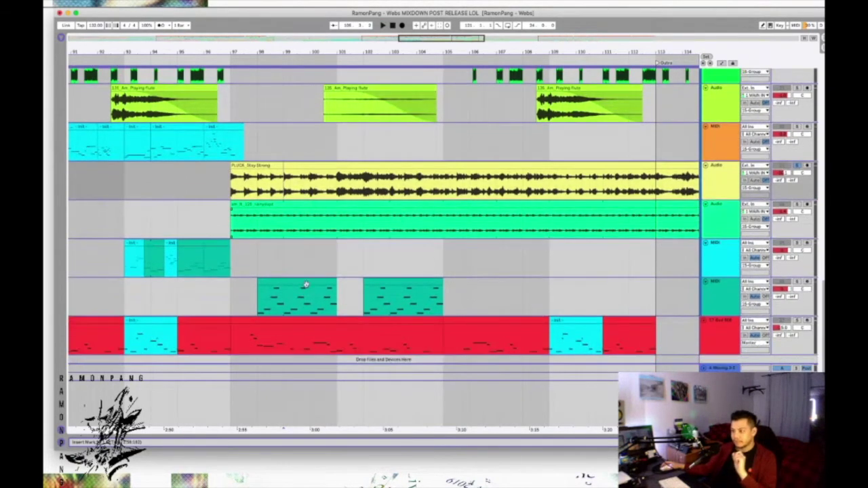
pyautogui.scroll(-1, 306, 284)
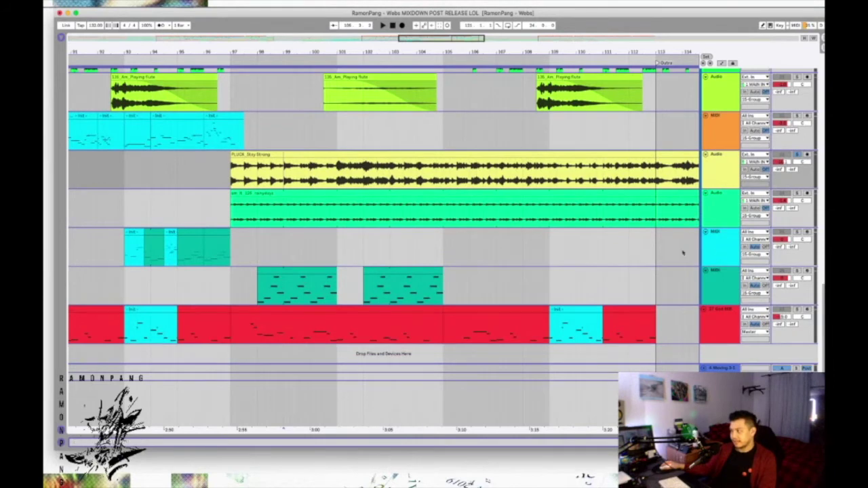
pyautogui.scroll(1, 333, 202)
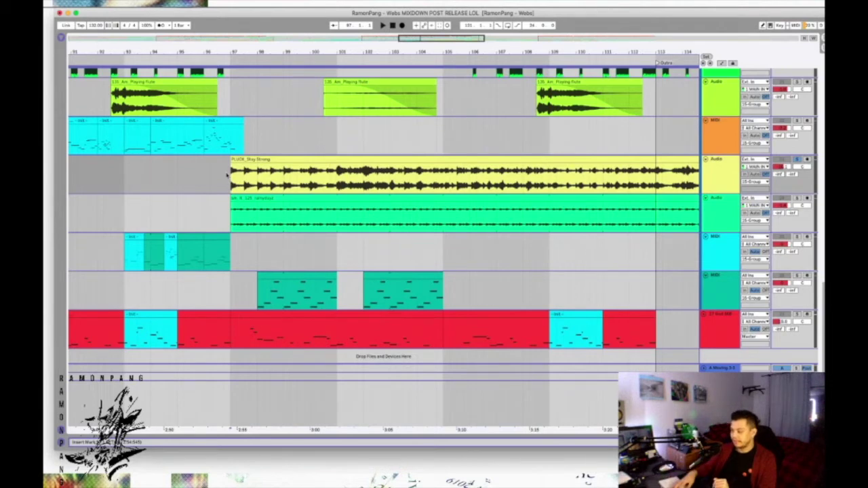
pyautogui.scroll(-3, 228, 175)
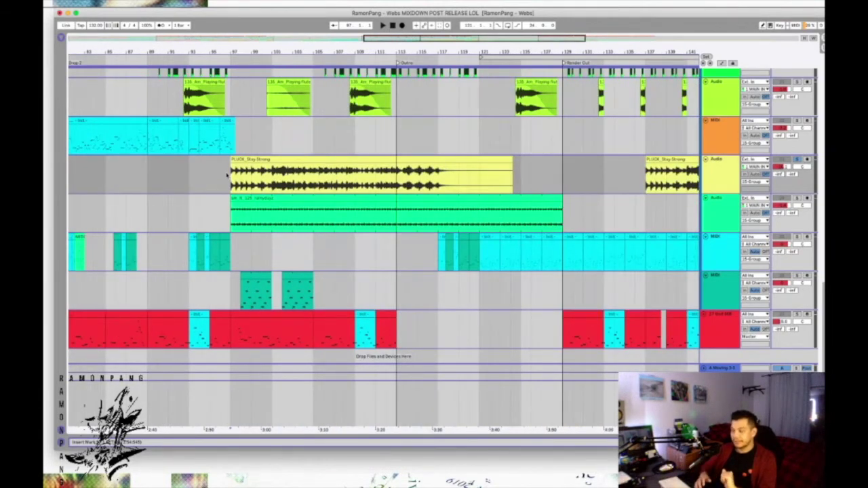
pyautogui.hscroll(-5, 231, 173)
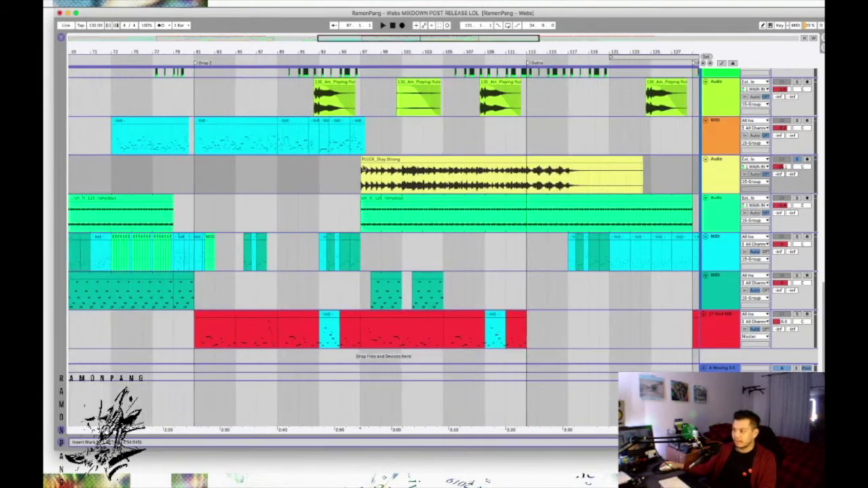
pyautogui.moveTo(376, 159); pyautogui.dragTo(295, 160)
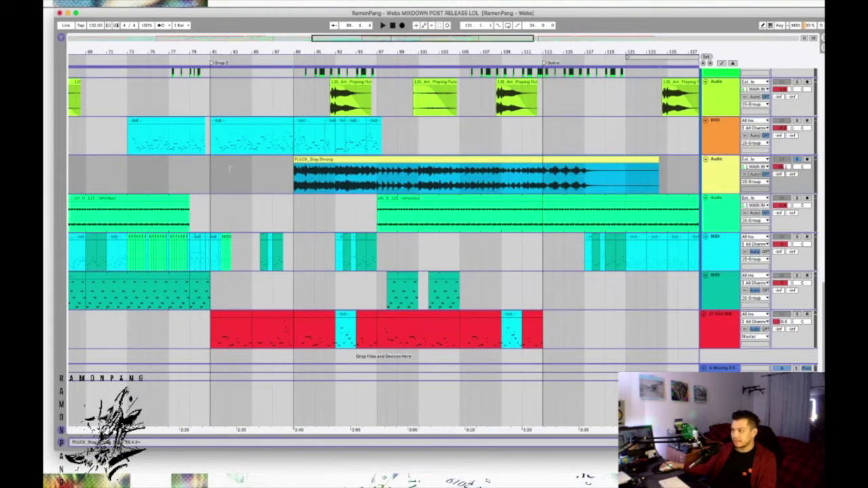
# Play the soloed pluck clip from bar 89 to hear its newly extended section
pyautogui.scroll(2, 307, 188)
pyautogui.click(297, 198)
pyautogui.press('space')
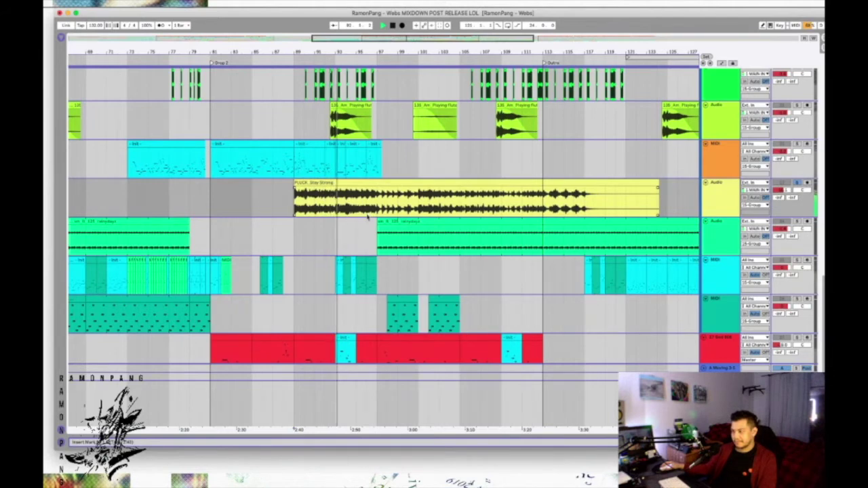
pyautogui.hscroll(4, 368, 217)
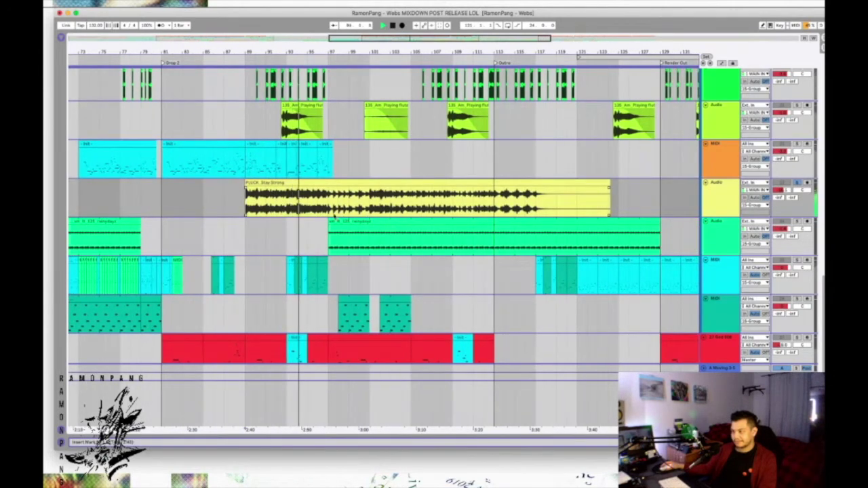
pyautogui.hscroll(2, 331, 213)
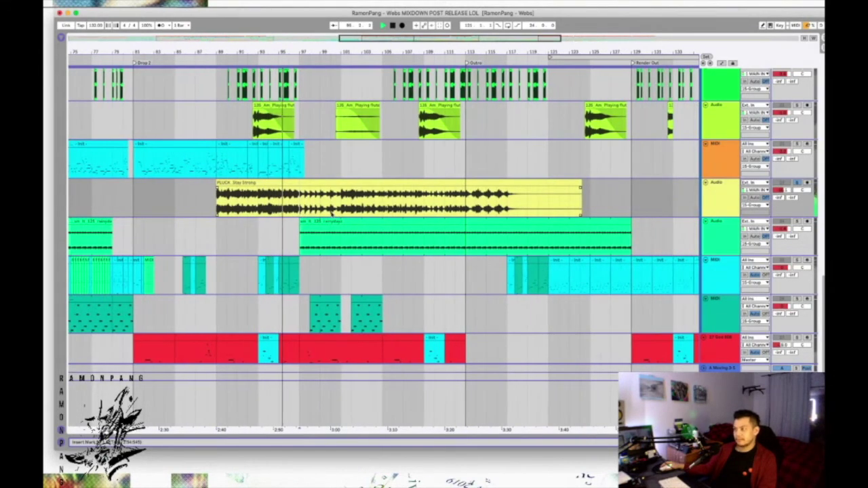
# Stop playback, clear the solo, and look over the drum and melodic tracks between the Breakdown and the Outro
pyautogui.scroll(5, 332, 213)
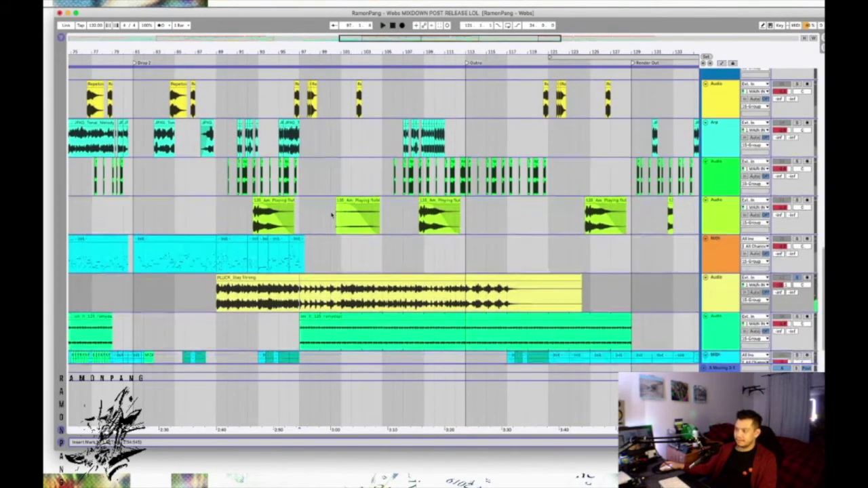
pyautogui.scroll(10, 331, 215)
pyautogui.scroll(-4, 331, 214)
pyautogui.scroll(10, 332, 214)
pyautogui.scroll(-15, 332, 213)
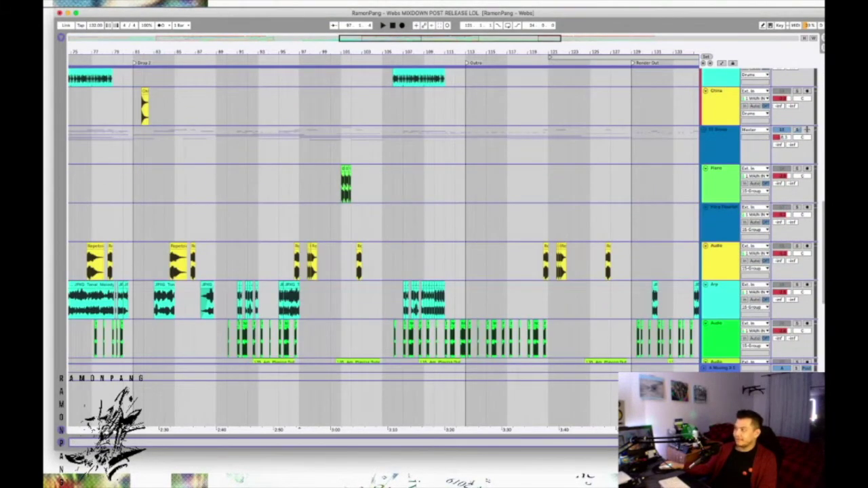
pyautogui.scroll(-8, 366, 235)
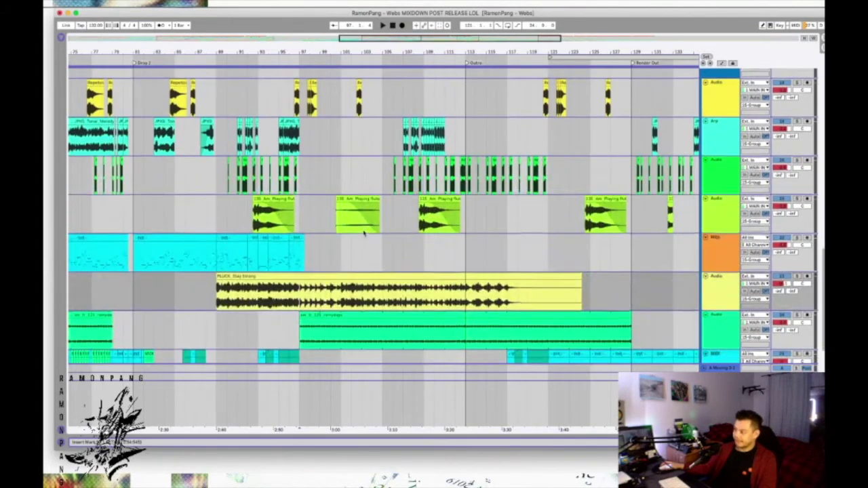
pyautogui.scroll(-2, 363, 232)
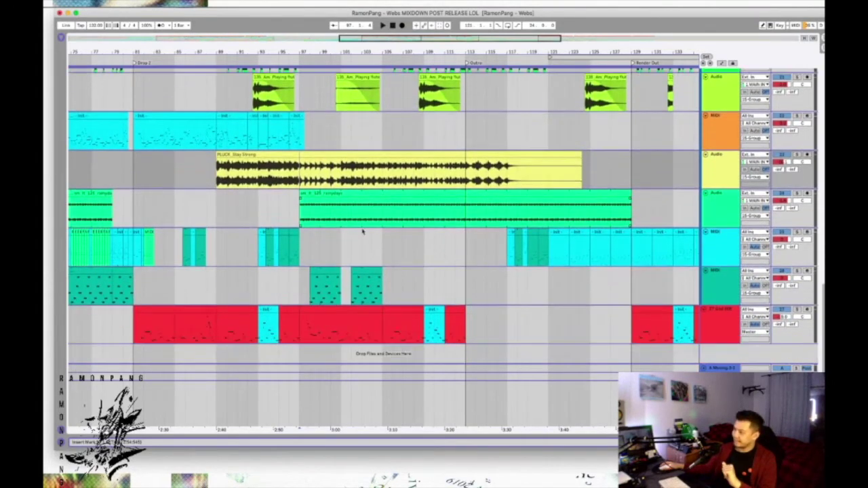
pyautogui.scroll(8, 363, 232)
pyautogui.scroll(5, 362, 231)
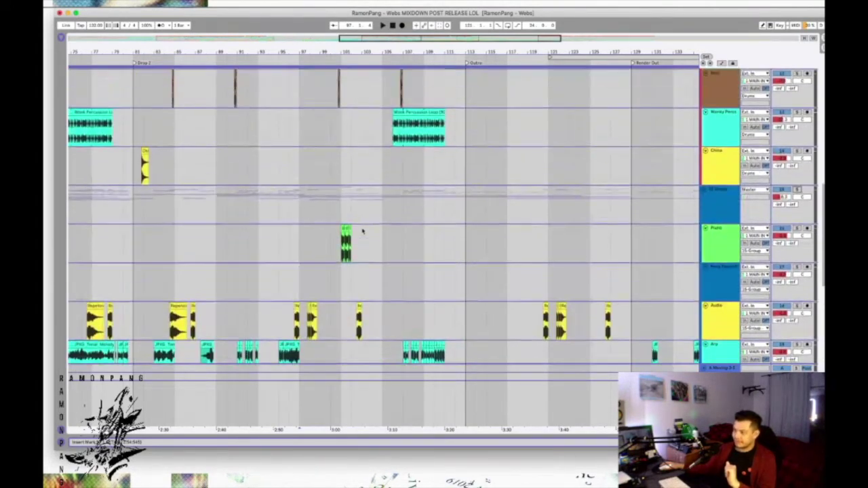
pyautogui.scroll(-1, 362, 231)
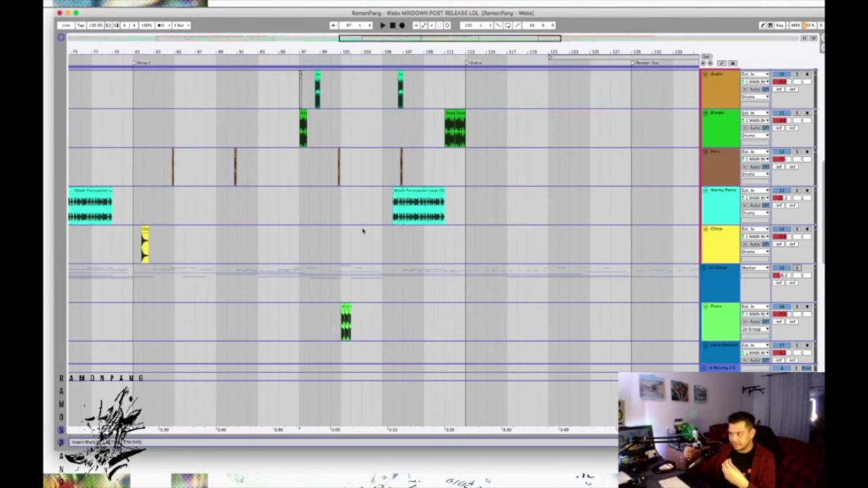
pyautogui.scroll(-10, 365, 236)
pyautogui.hscroll(-10, 360, 244)
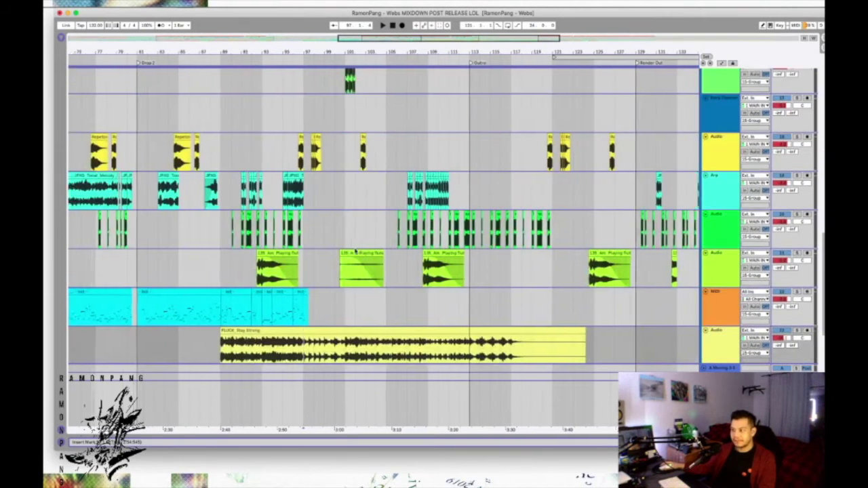
pyautogui.hscroll(-3, 357, 251)
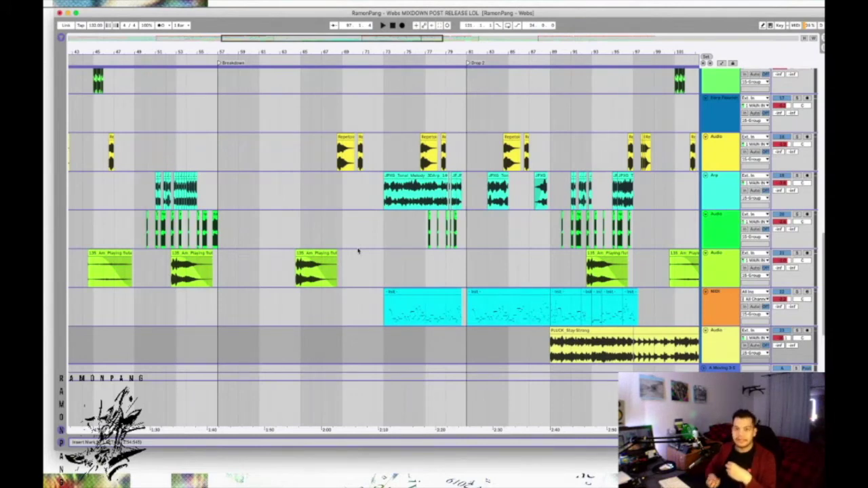
pyautogui.hscroll(8, 358, 251)
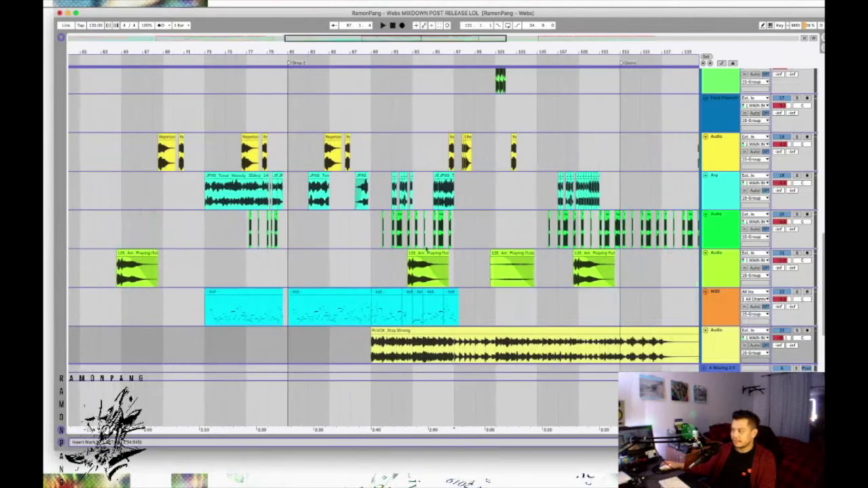
# Solo the cyan MIDI track and play its clips from bar 73 through the end of the Breakdown into Drop 2
pyautogui.hscroll(-10, 428, 247)
pyautogui.scroll(-6, 429, 247)
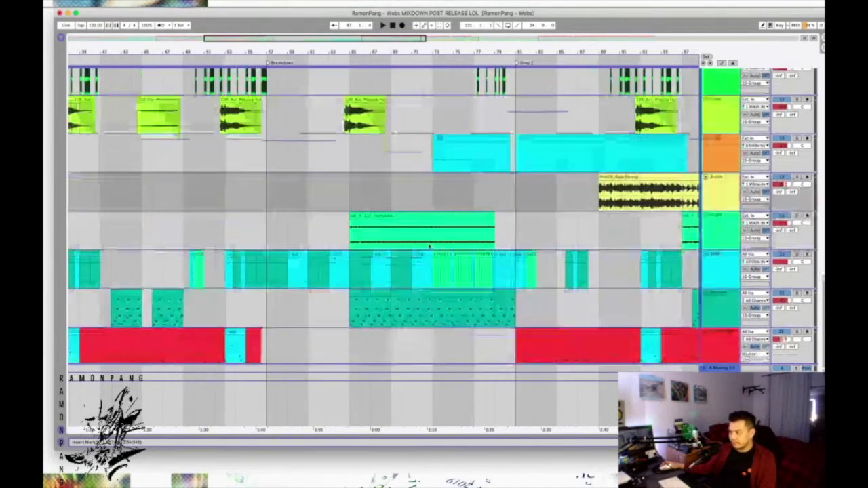
pyautogui.hscroll(-3, 408, 254)
pyautogui.click(492, 258)
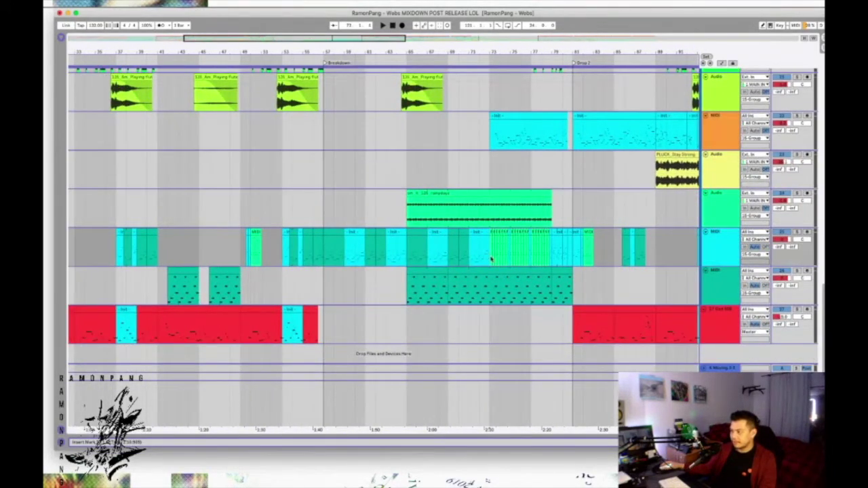
pyautogui.hscroll(5, 470, 231)
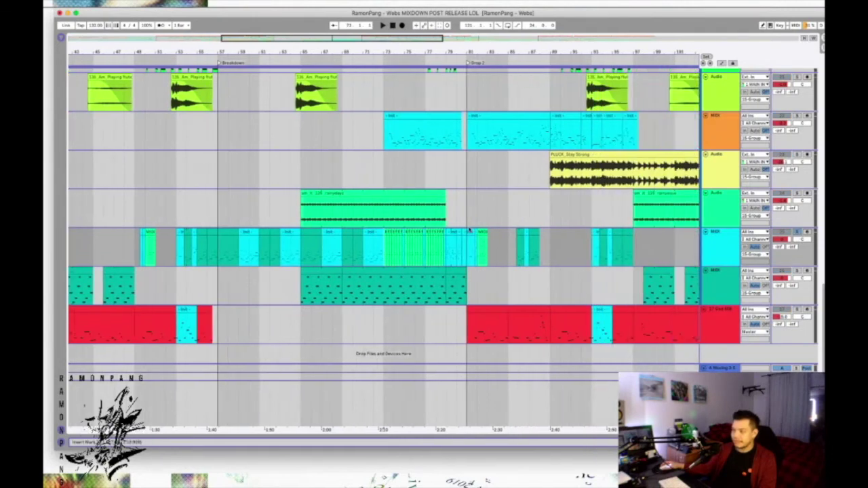
pyautogui.scroll(5, 466, 229)
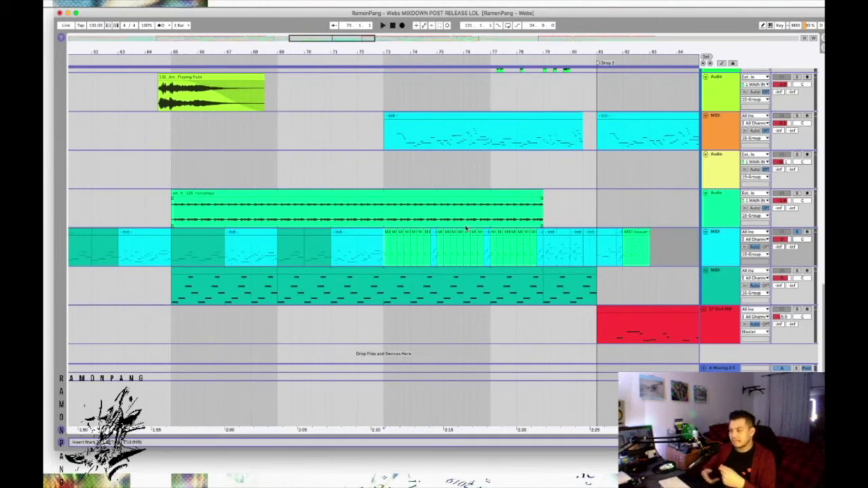
pyautogui.press('space')
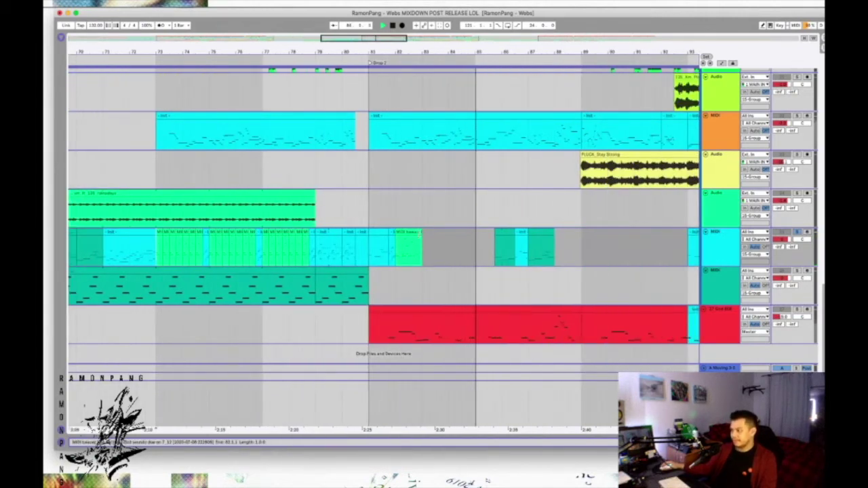
# Stop playback and try to extend the one-bar clip ending at bar 83 on the cyan MIDI track
pyautogui.press('space')
pyautogui.moveTo(421, 237); pyautogui.dragTo(471, 238)
pyautogui.press('super+z')
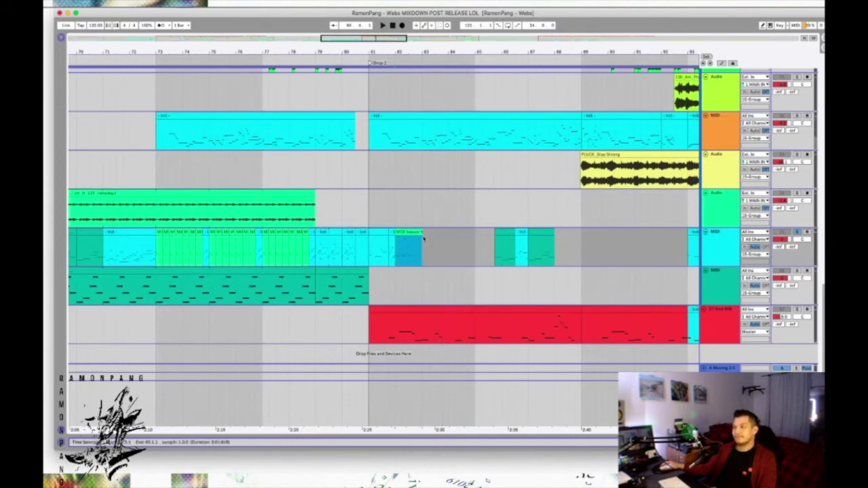
# Copy the PLUCK_Stay Strong audio from 89.1.1 to 90.2.1 to bar 83 of the cyan MIDI track, converting it as Harmony
pyautogui.click(313, 257)
pyautogui.hscroll(-2, 317, 257)
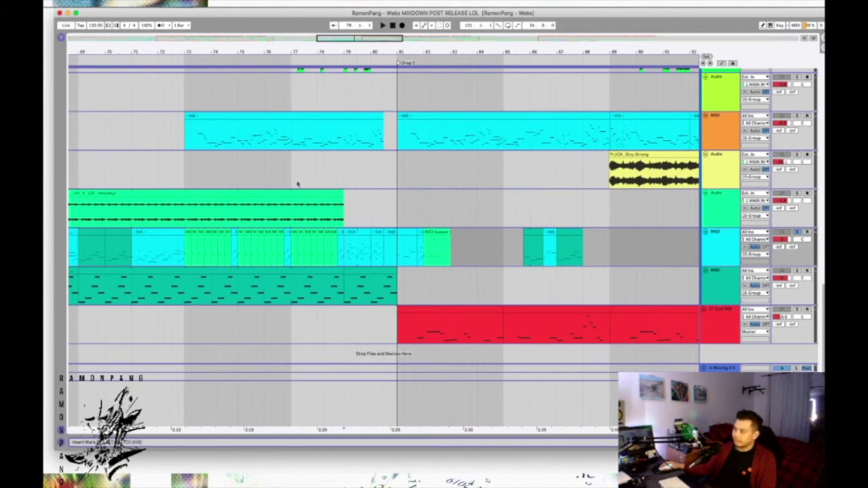
pyautogui.hscroll(2, 581, 182)
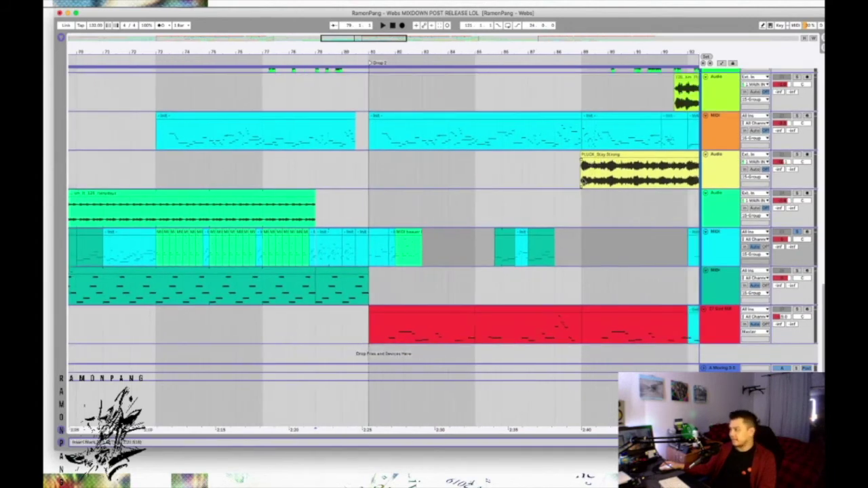
pyautogui.click(424, 248)
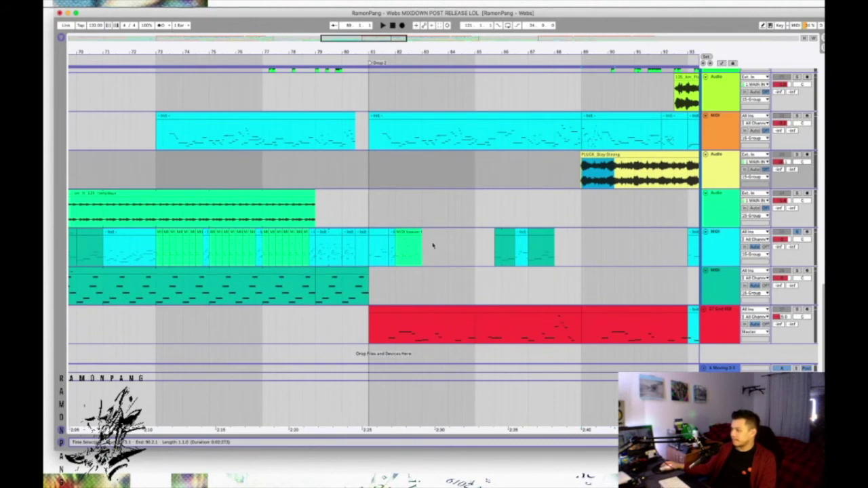
pyautogui.press('super+v')
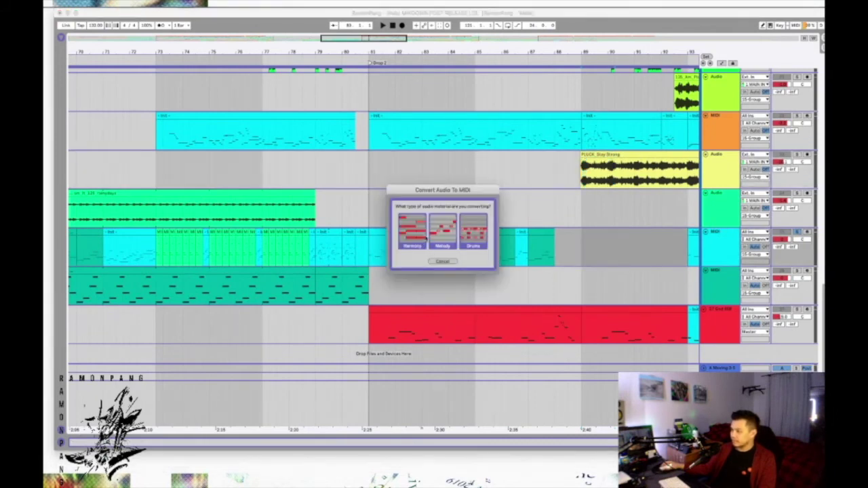
pyautogui.click(419, 234)
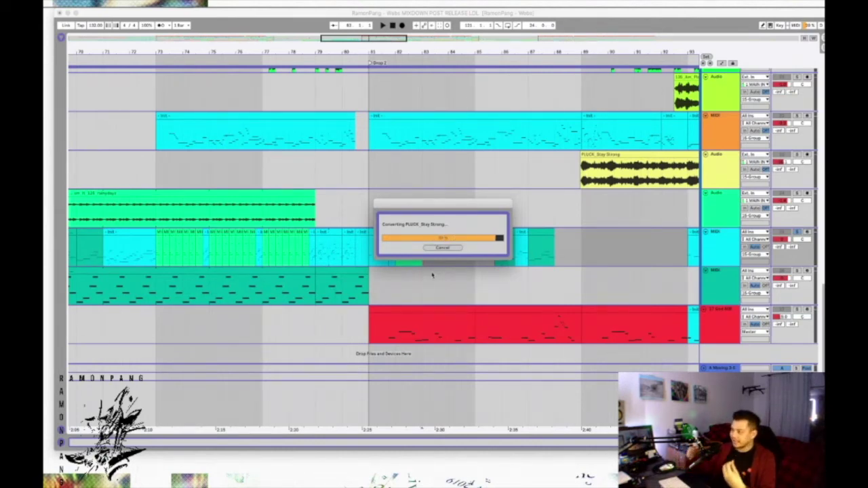
# Play the converted pluck clip on the cyan MIDI track from bar 83, then stop and select it
pyautogui.click(422, 255)
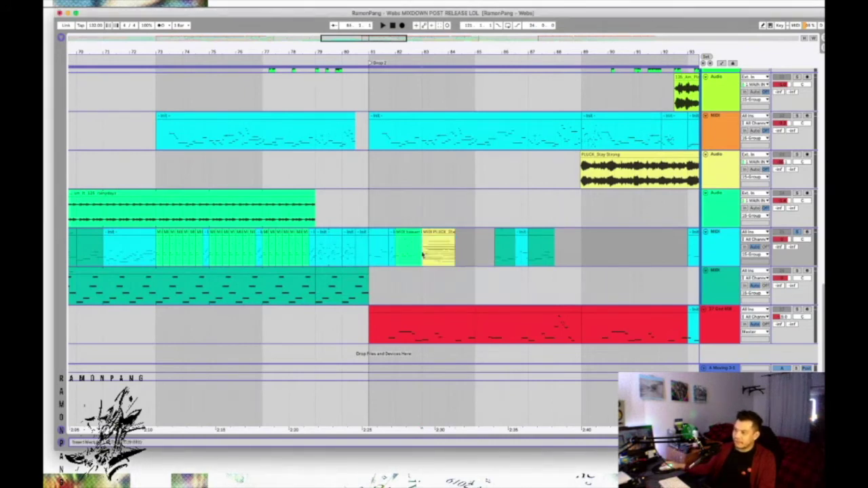
pyautogui.press('space')
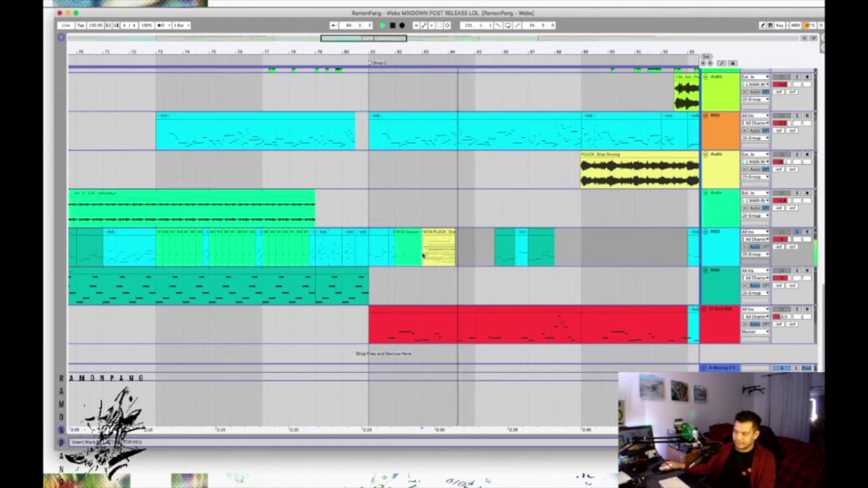
pyautogui.click(434, 232)
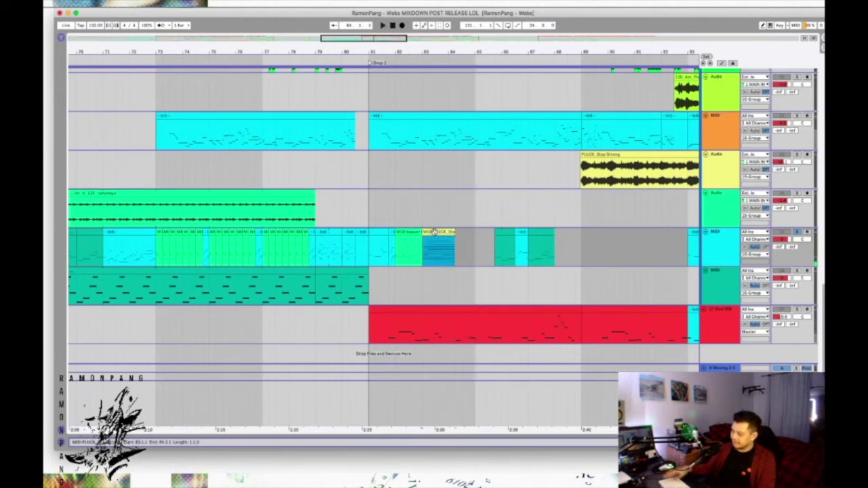
# Look over the melodic and drum tracks from Drop 2 back to Drop A
pyautogui.press('-')
pyautogui.press('-')
pyautogui.scroll(3, 435, 234)
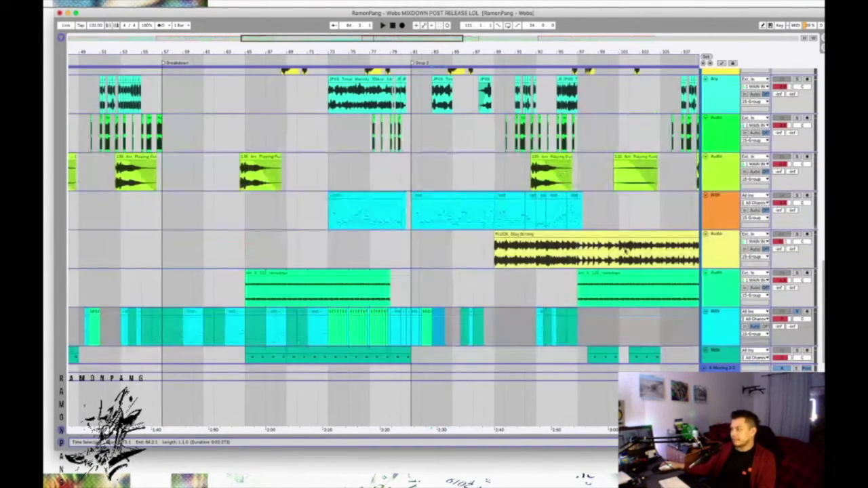
pyautogui.scroll(1, 501, 254)
pyautogui.scroll(3, 501, 254)
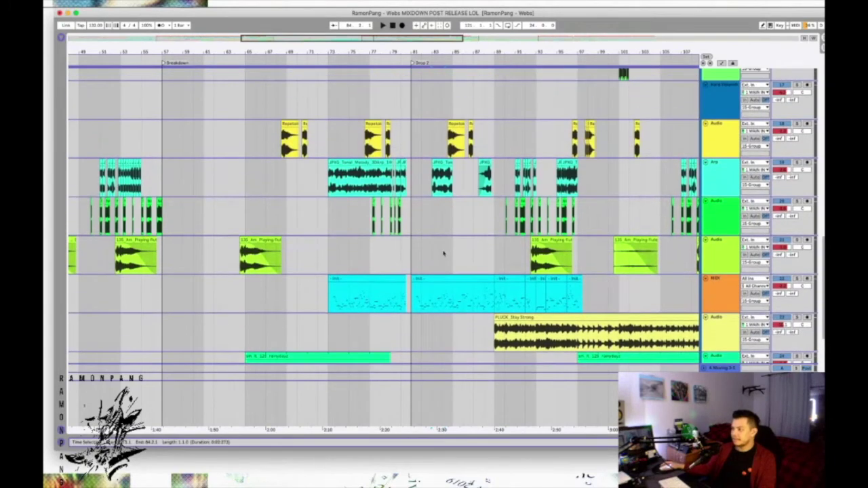
pyautogui.hscroll(-3, 419, 248)
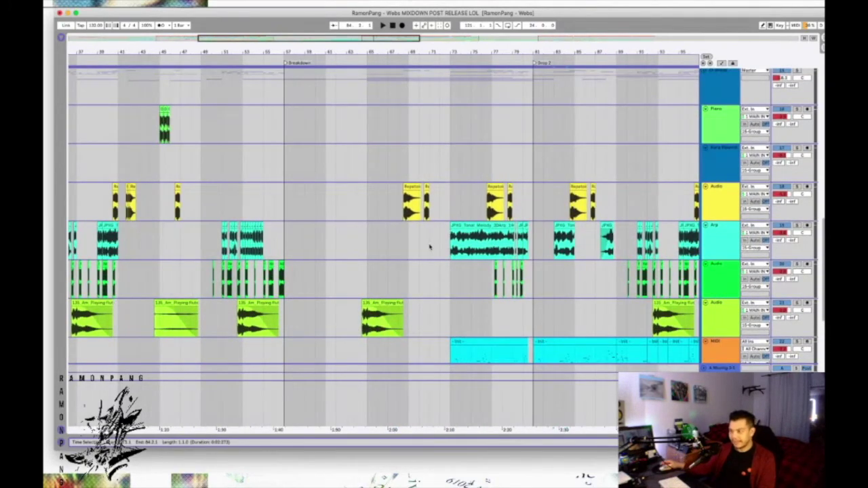
pyautogui.hscroll(-8, 420, 248)
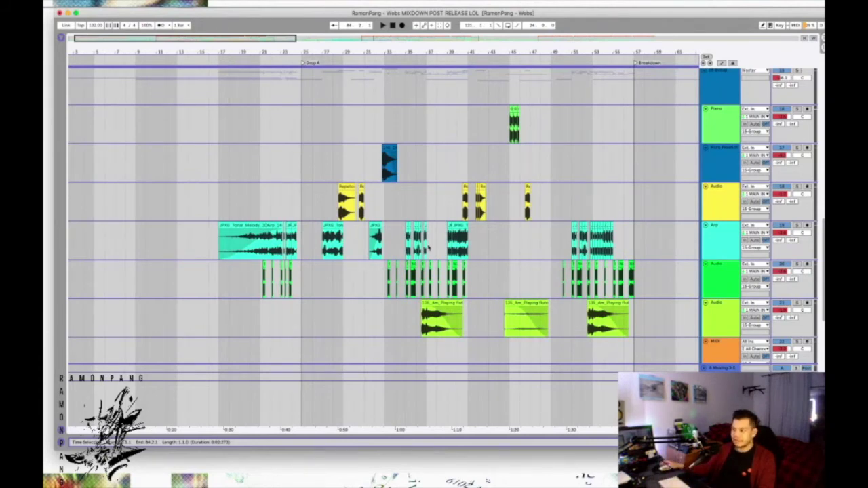
pyautogui.scroll(-2, 428, 248)
pyautogui.scroll(10, 329, 226)
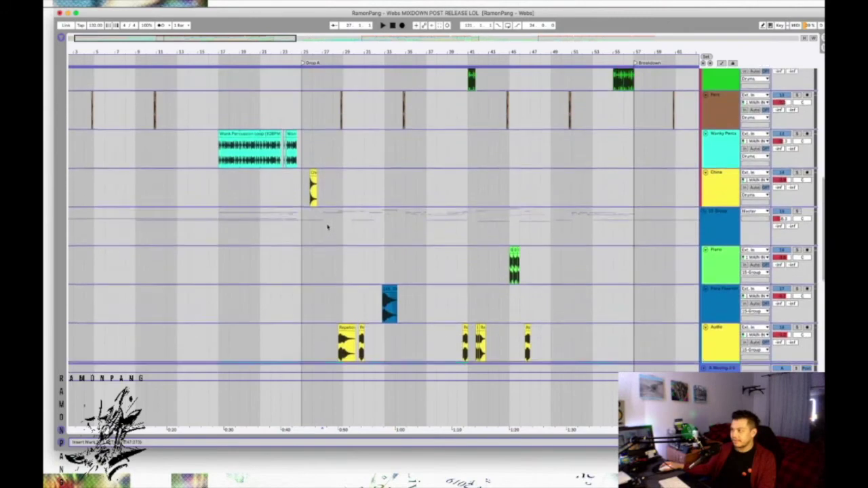
pyautogui.hscroll(3, 330, 226)
pyautogui.scroll(15, 330, 226)
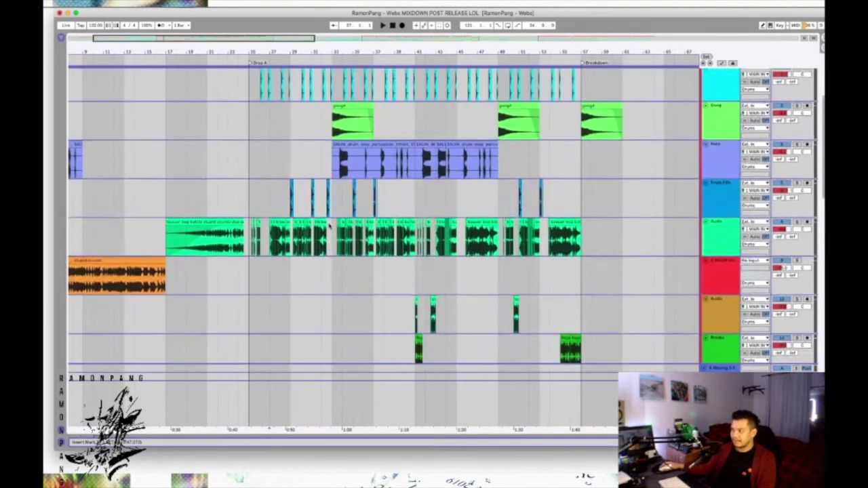
pyautogui.hscroll(3, 309, 226)
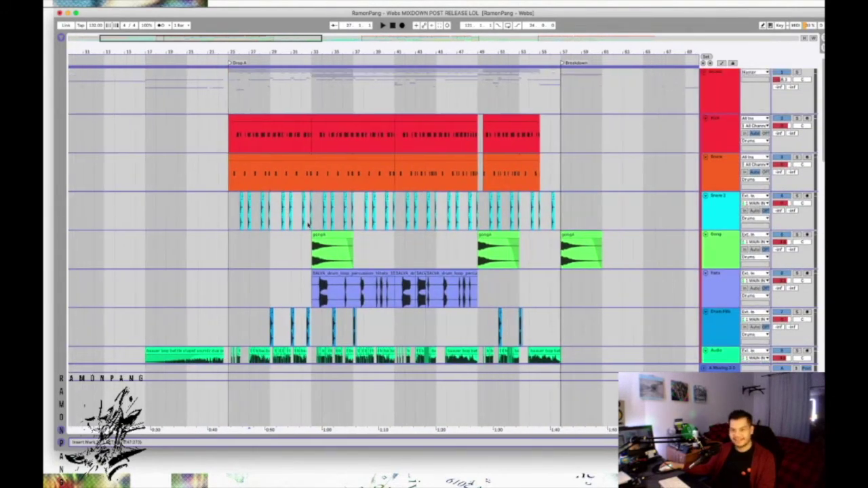
# Play the arrangement from about bar 22 into Drop A while looking over the drum and percussion tracks
pyautogui.click(215, 255)
pyautogui.scroll(-5, 209, 251)
pyautogui.click(199, 233)
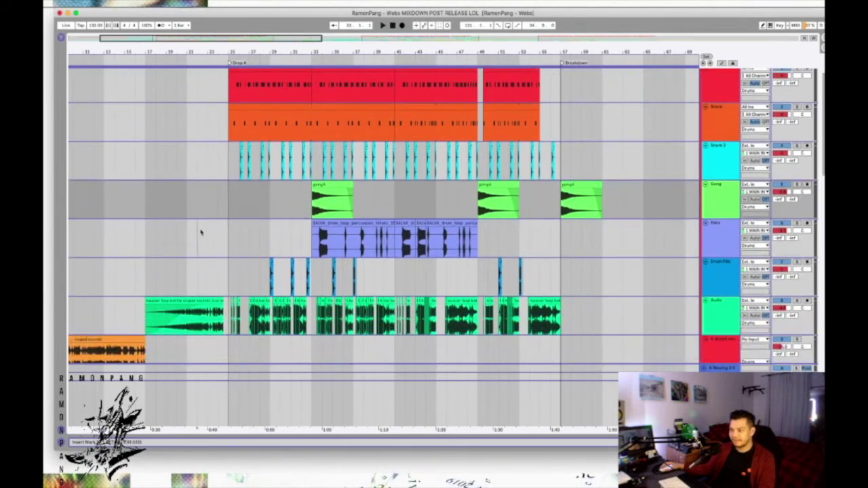
pyautogui.press('space')
pyautogui.hscroll(-3, 216, 228)
pyautogui.scroll(-3, 231, 227)
pyautogui.scroll(-5, 232, 227)
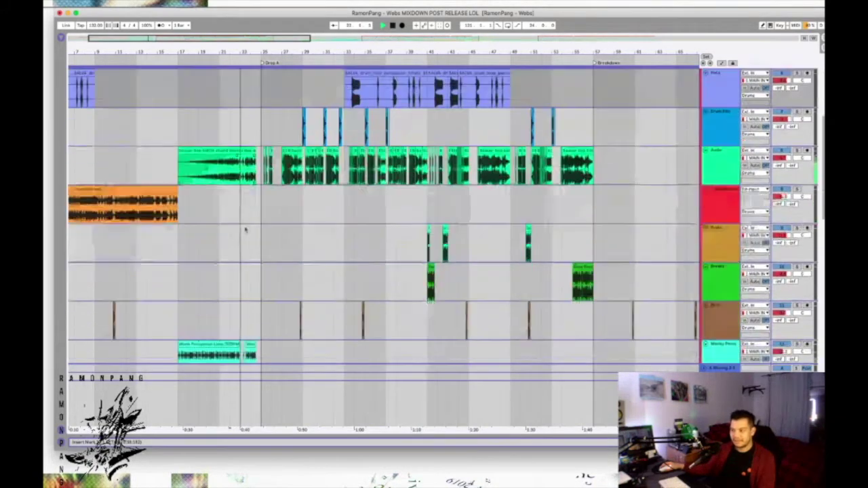
pyautogui.click(265, 228)
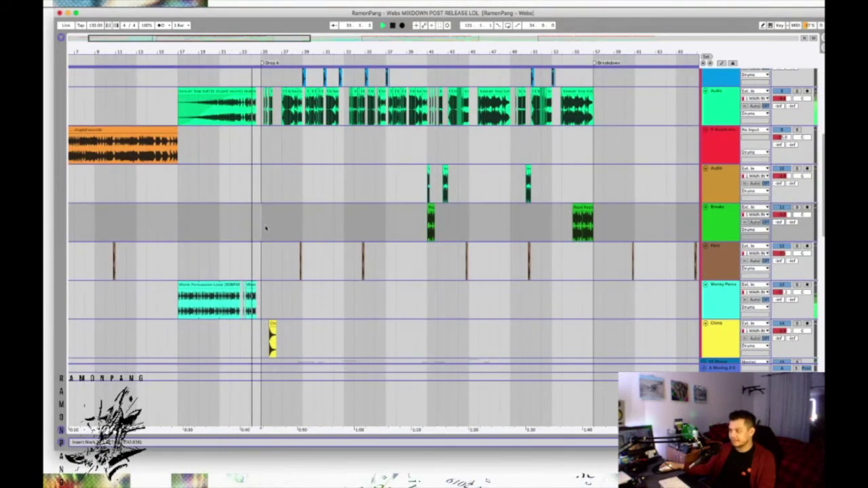
pyautogui.scroll(-2, 264, 228)
pyautogui.scroll(2, 264, 228)
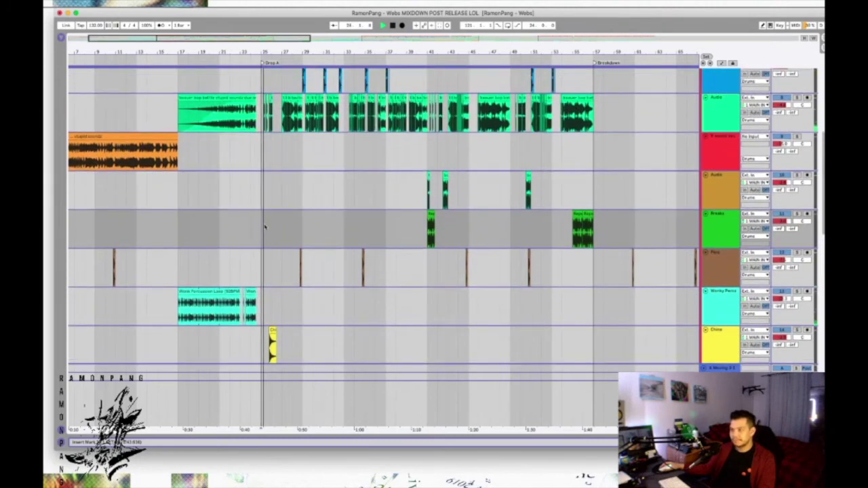
pyautogui.scroll(2, 265, 227)
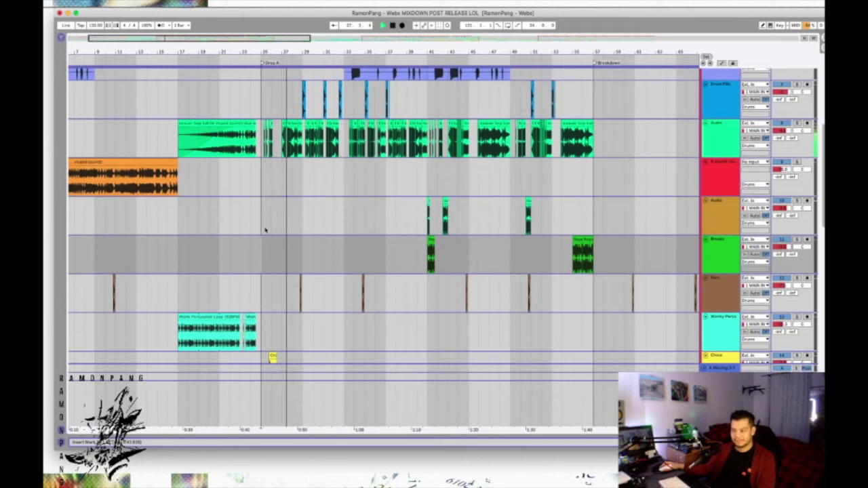
pyautogui.scroll(-3, 265, 229)
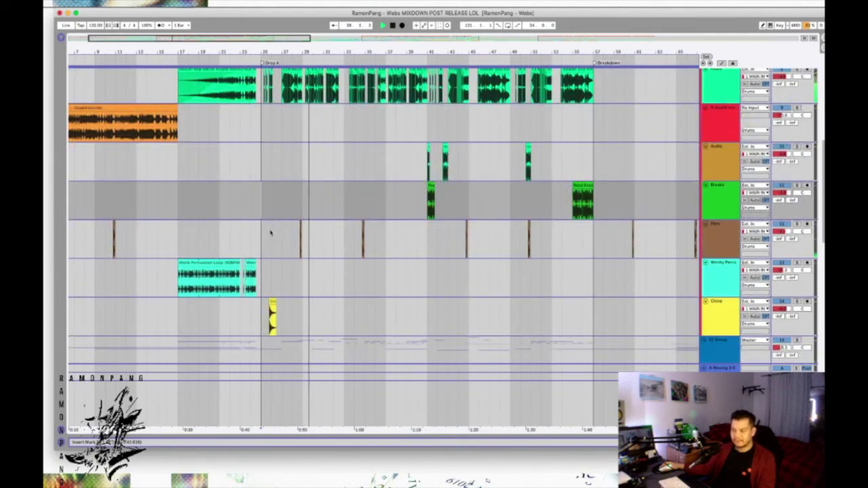
pyautogui.hscroll(4, 270, 235)
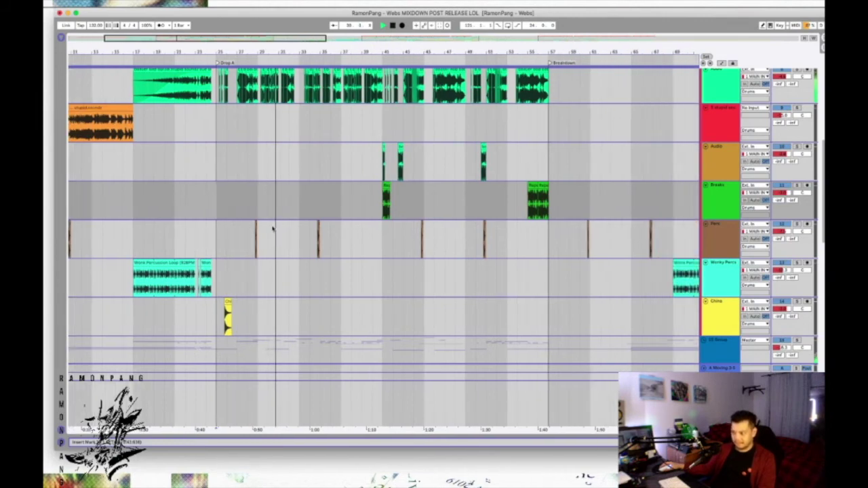
pyautogui.scroll(-15, 275, 231)
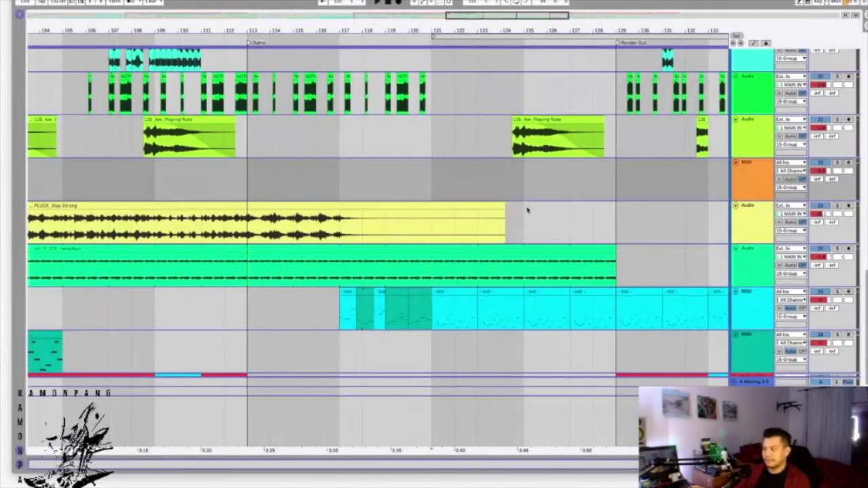
# Start playback near bar 124 and loop the 16-bar Render Out section from bar 129 to 145
pyautogui.hscroll(5, 528, 210)
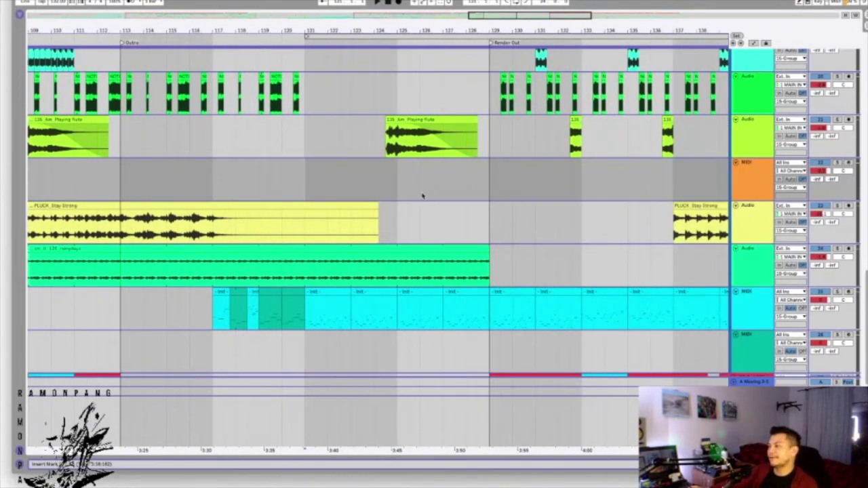
pyautogui.scroll(1, 384, 191)
pyautogui.click(382, 191)
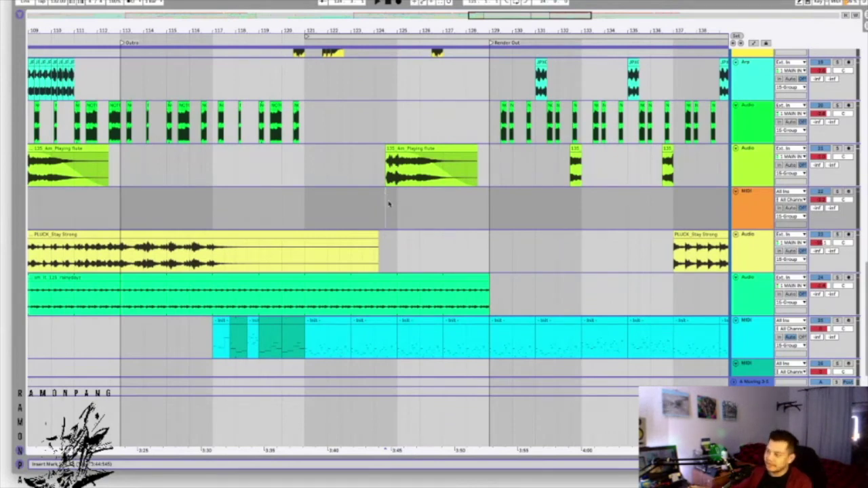
pyautogui.hscroll(4, 389, 202)
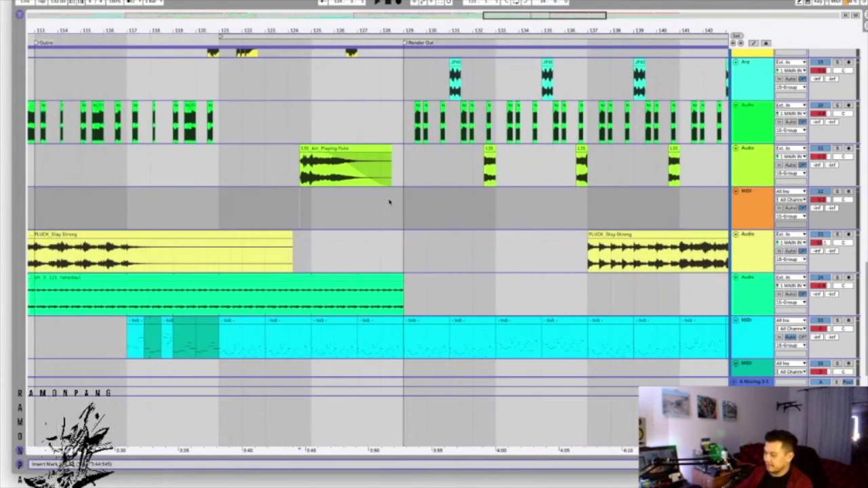
pyautogui.scroll(-2, 389, 202)
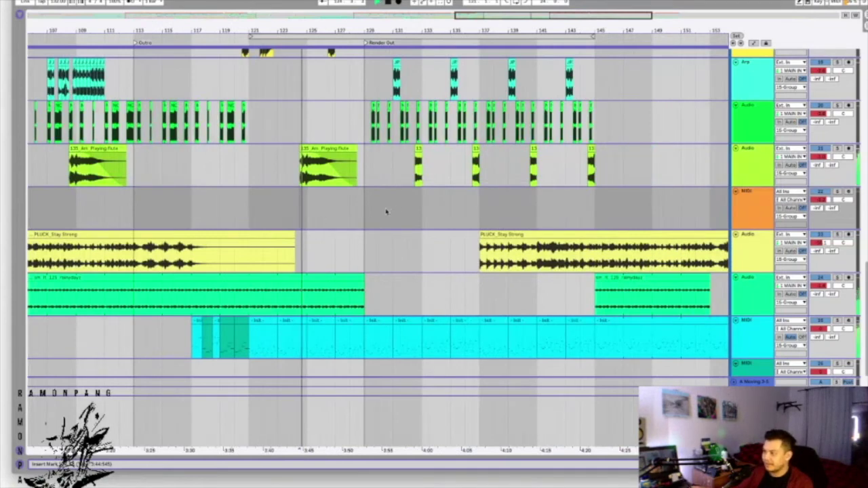
pyautogui.moveTo(366, 215); pyautogui.dragTo(597, 215)
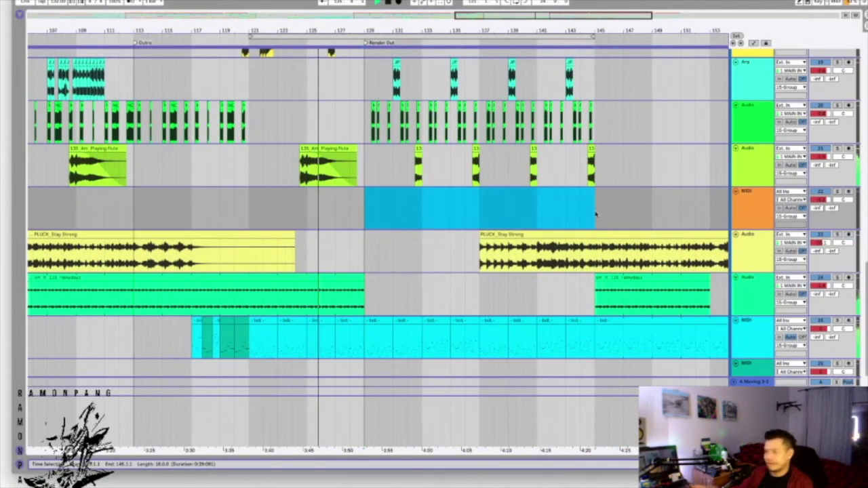
pyautogui.hotkey('ctrl', 'l')
# Copy the yellow audio track's clip from the end of bar 120 to beat 2 of bar 136 and shorten it to one beat
pyautogui.scroll(5, 600, 215)
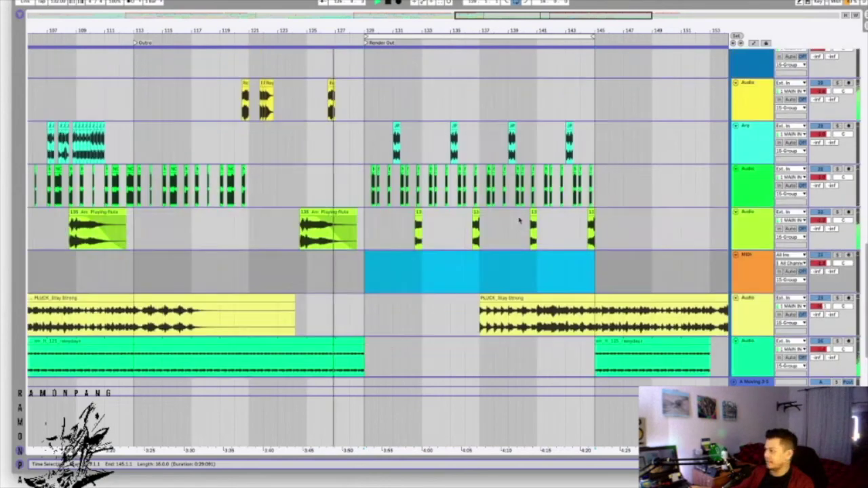
pyautogui.hscroll(-2, 407, 203)
pyautogui.click(288, 197)
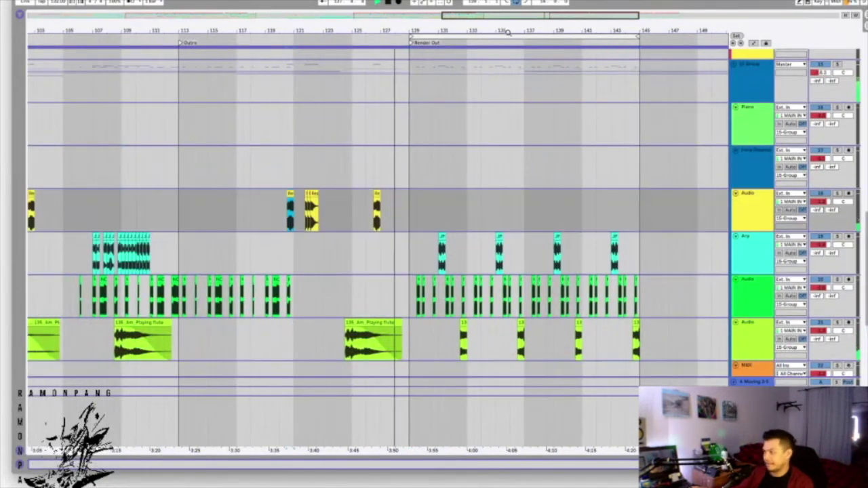
pyautogui.scroll(5, 505, 203)
pyautogui.hscroll(1, 516, 210)
pyautogui.click(514, 217)
pyautogui.click(519, 218)
pyautogui.click(533, 220)
pyautogui.press('super+v')
pyautogui.moveTo(589, 202); pyautogui.dragTo(557, 196)
pyautogui.click(558, 209)
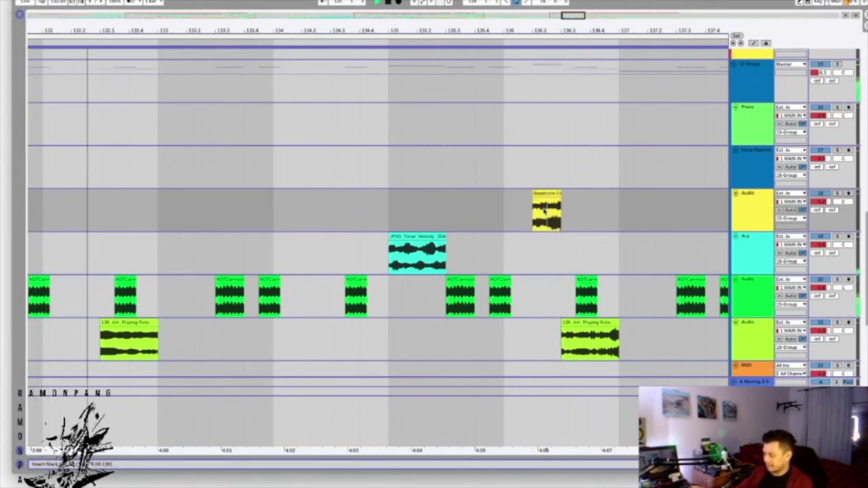
# Copy the two-beat clip at the end of bar 119 on the green audio track to the start of bar 136
pyautogui.scroll(-3, 555, 197)
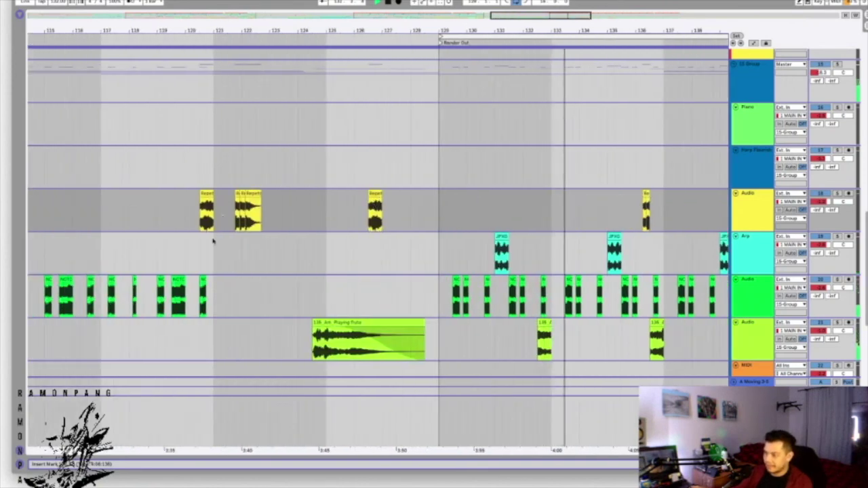
pyautogui.hscroll(-1, 215, 238)
pyautogui.click(205, 297)
pyautogui.hscroll(5, 491, 273)
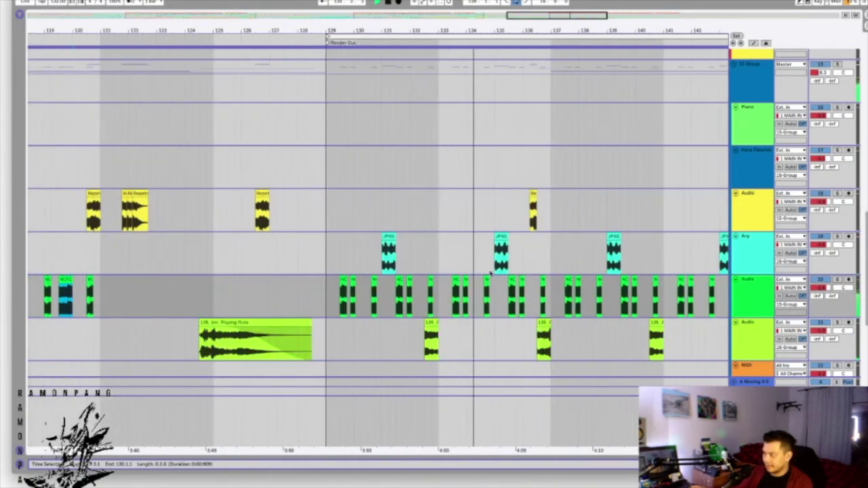
pyautogui.click(529, 296)
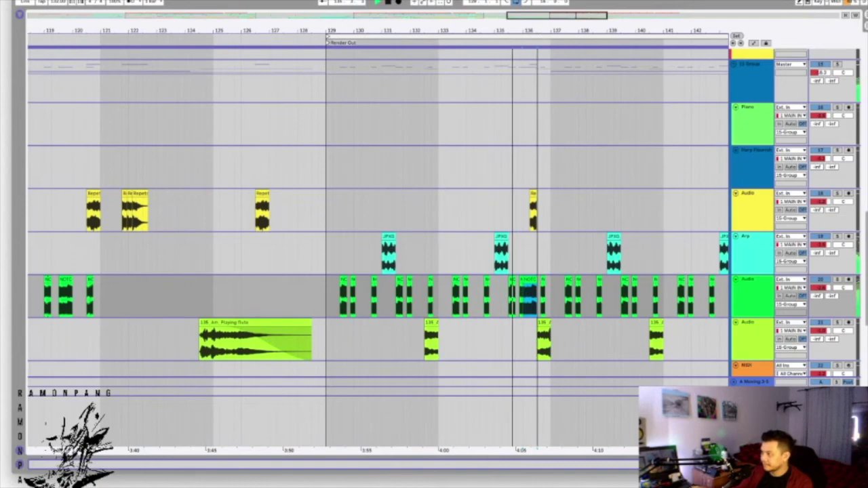
pyautogui.scroll(3, 535, 36)
pyautogui.hscroll(2, 489, 296)
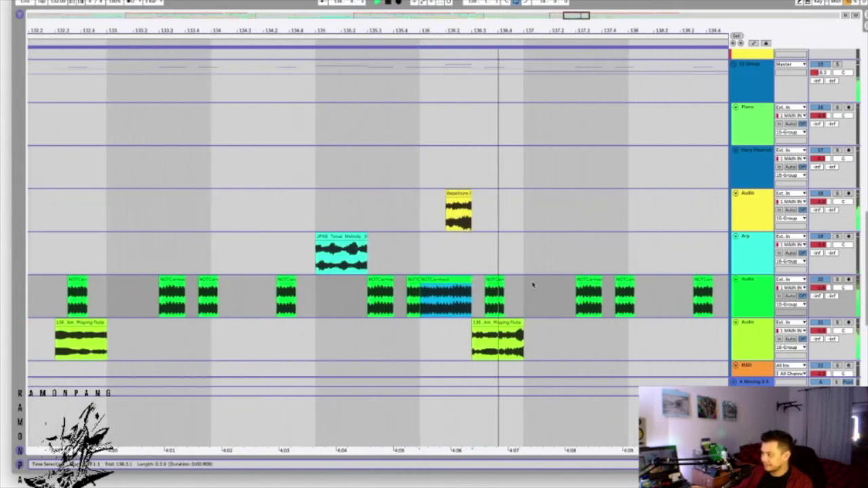
pyautogui.click(490, 295)
# Look over the tracks around the Outro and Render Out and place the insert marker on the Arp track just before Render Out
pyautogui.scroll(-5, 349, 228)
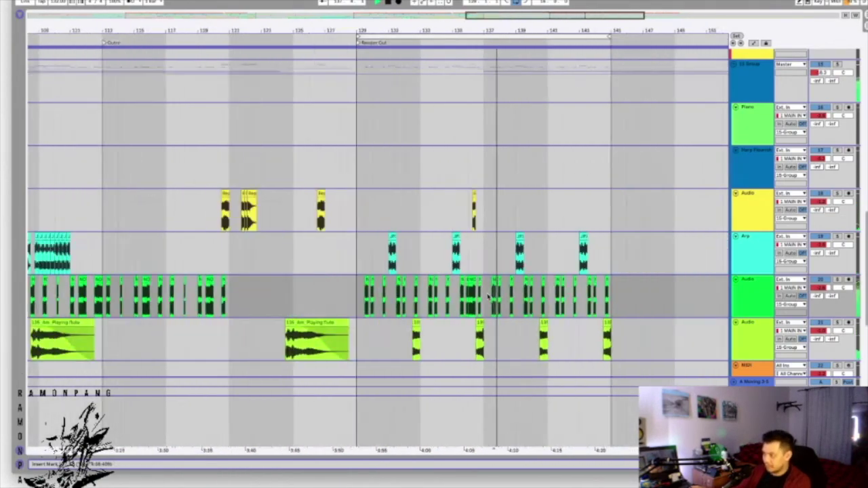
pyautogui.scroll(-2, 373, 229)
pyautogui.scroll(-3, 192, 202)
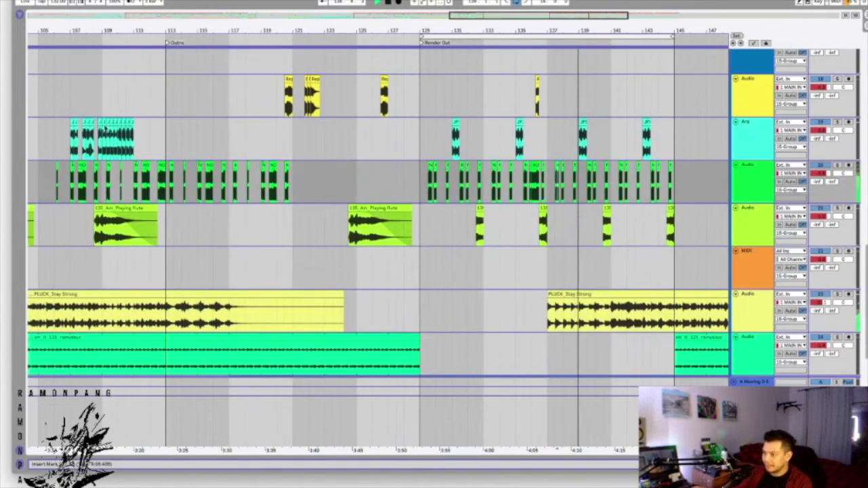
pyautogui.click(407, 135)
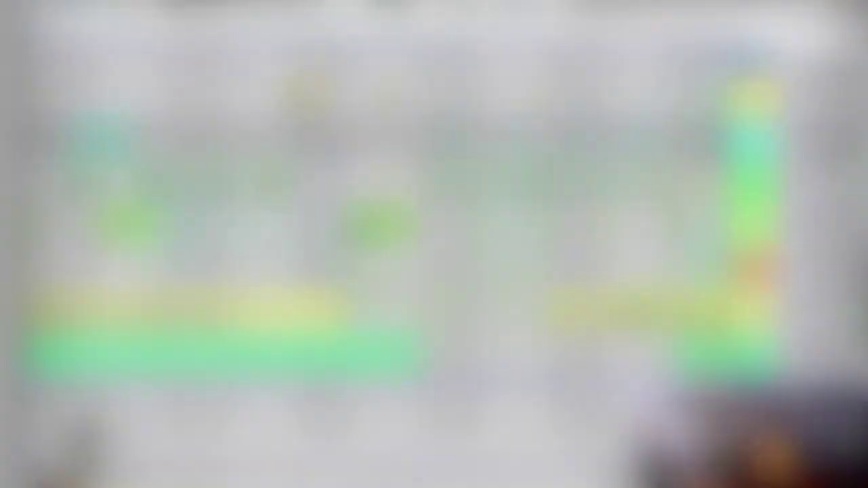